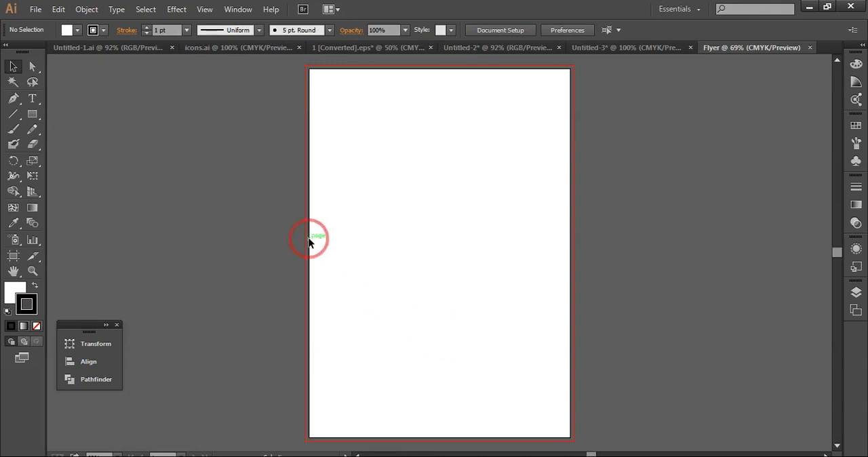
Draw a rectangle covering the whole page out to the bleed edges and center it on the artboard
{"action": "left_click", "coordinate": [33, 115]}
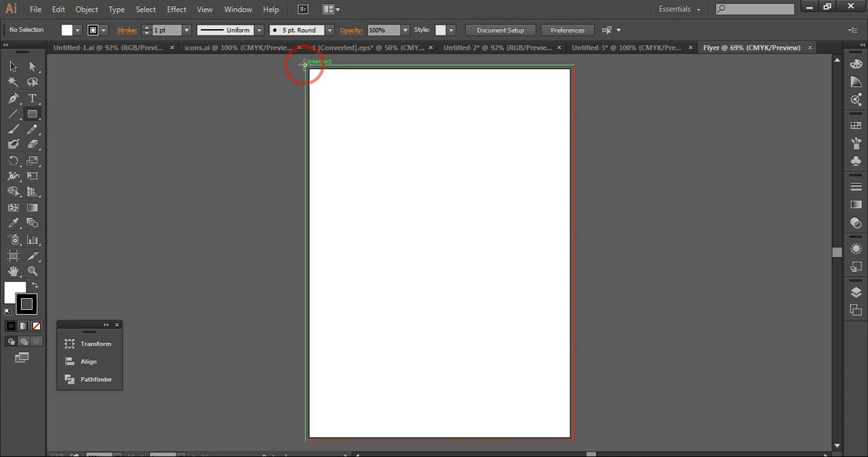
{"action": "left_click_drag", "start_coordinate": [305, 64], "coordinate": [573, 441]}
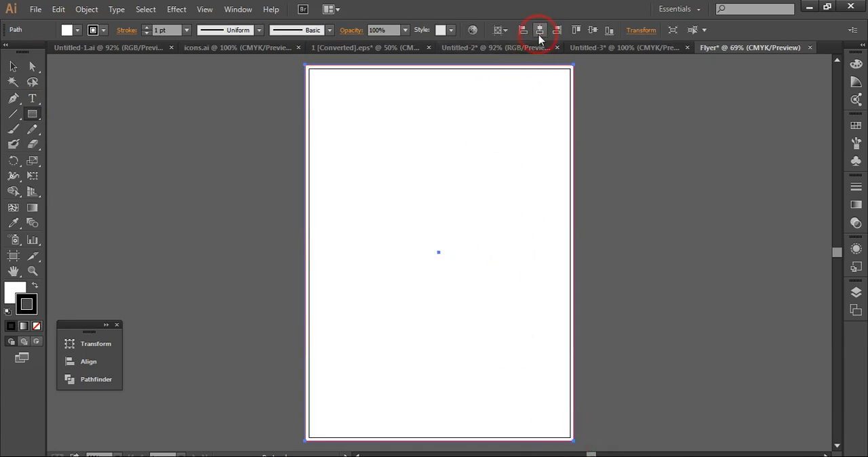
{"action": "left_click", "coordinate": [591, 31]}
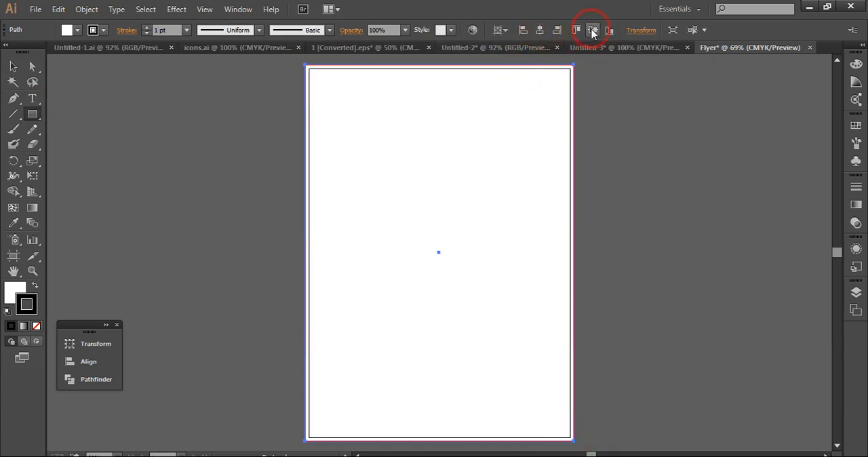
Remove the outline from the page-sized background rectangle and deselect it
{"action": "left_click", "coordinate": [13, 66]}
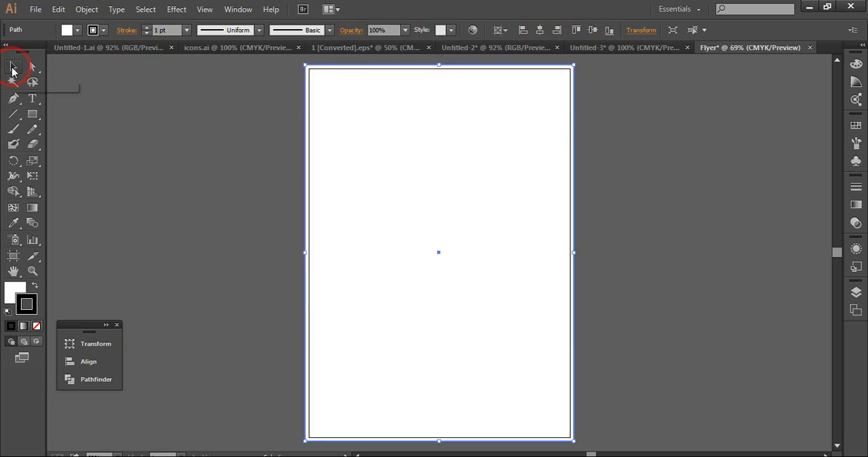
{"action": "left_click", "coordinate": [37, 327]}
{"action": "left_click", "coordinate": [15, 289]}
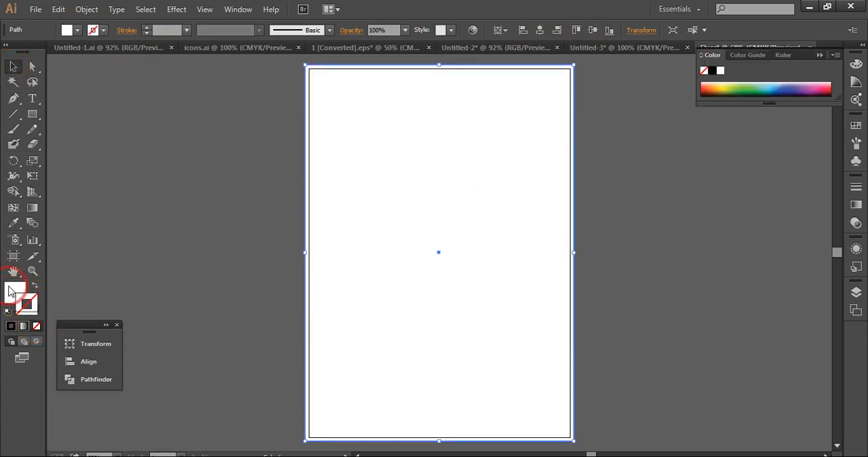
{"action": "left_click", "coordinate": [149, 182]}
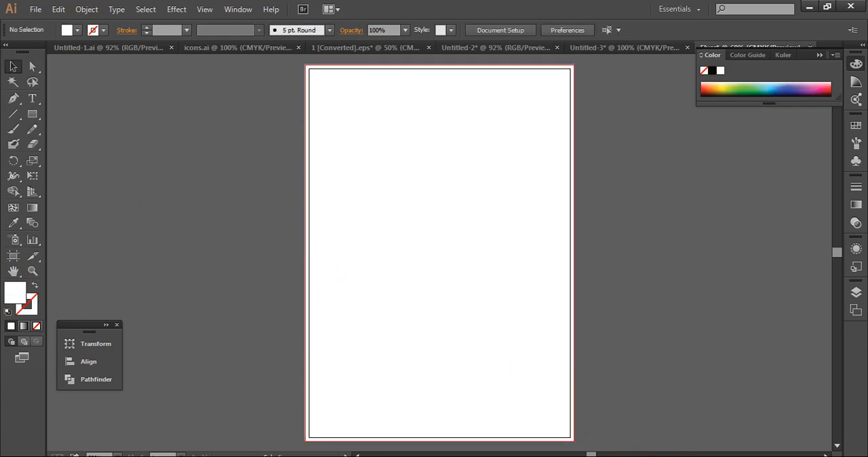
{"action": "key", "text": "alt+Tab"}
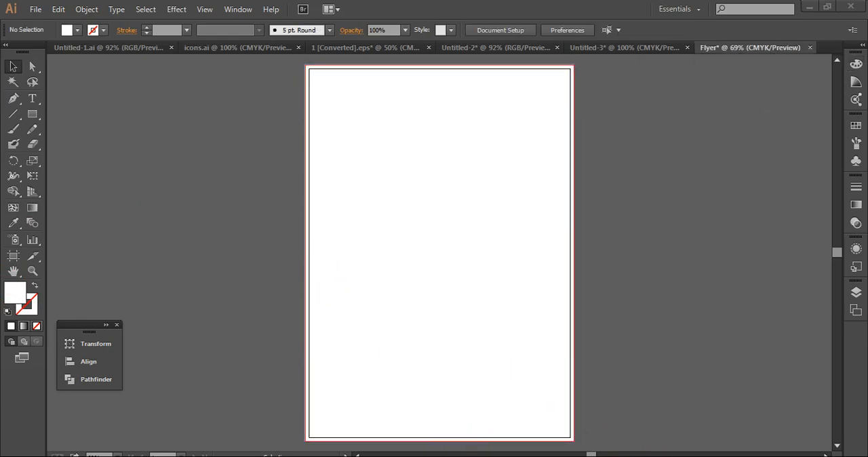
{"action": "left_click", "coordinate": [276, 450]}
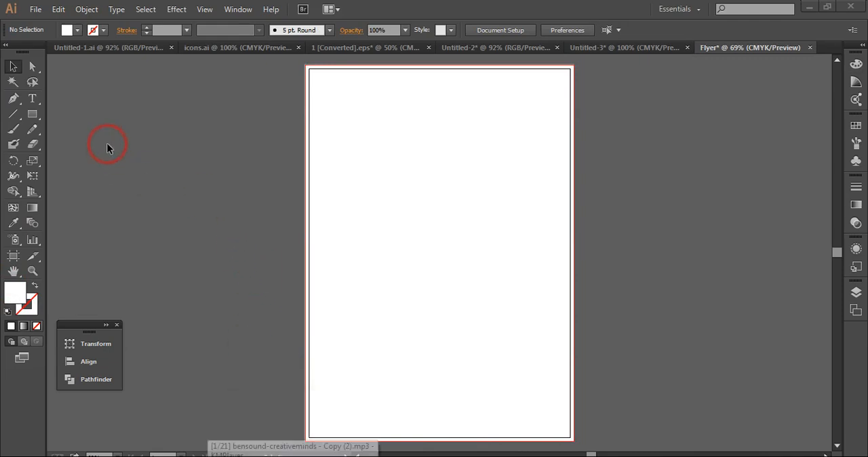
Show the rulers and place a horizontal guide across the page at about 6 in
{"action": "left_click", "coordinate": [204, 10]}
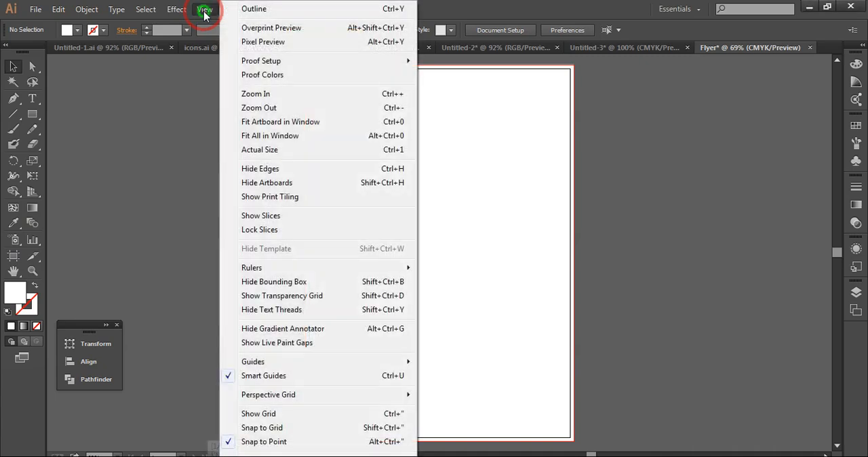
{"action": "mouse_move", "coordinate": [292, 267]}
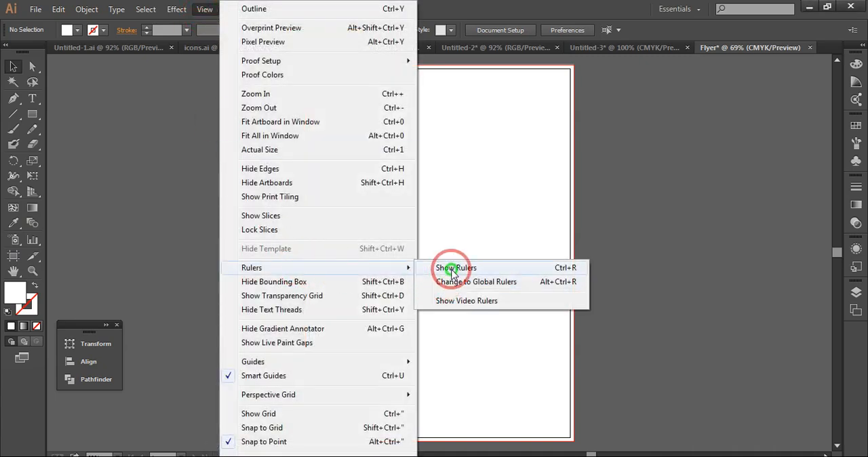
{"action": "left_click", "coordinate": [450, 267]}
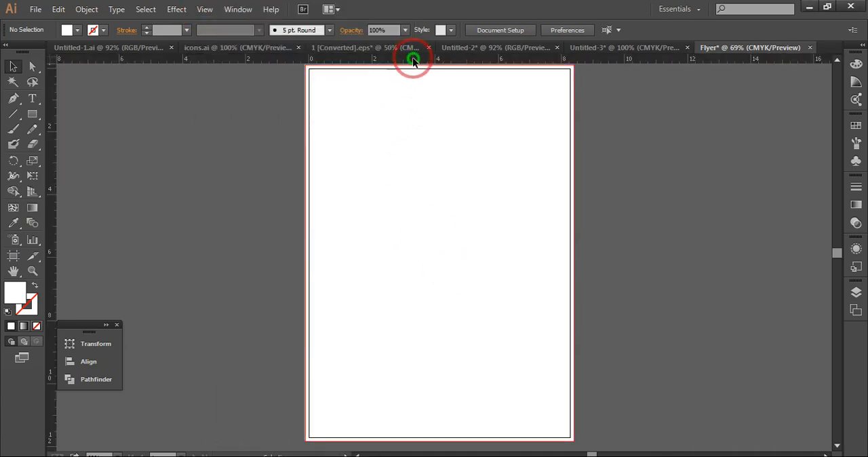
{"action": "left_click_drag", "start_coordinate": [413, 59], "coordinate": [406, 258]}
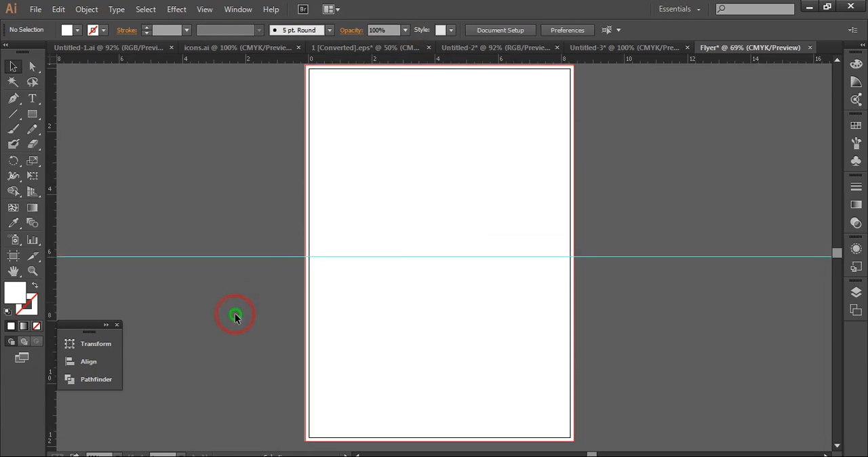
{"action": "left_click_drag", "start_coordinate": [92, 326], "coordinate": [116, 311]}
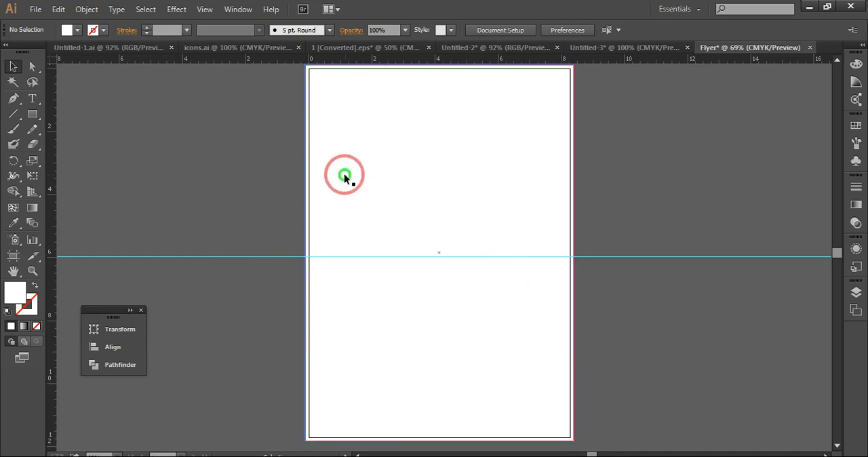
Set the fill colour to teal 407c76 for drawing with the Pen tool
{"action": "left_click", "coordinate": [14, 100]}
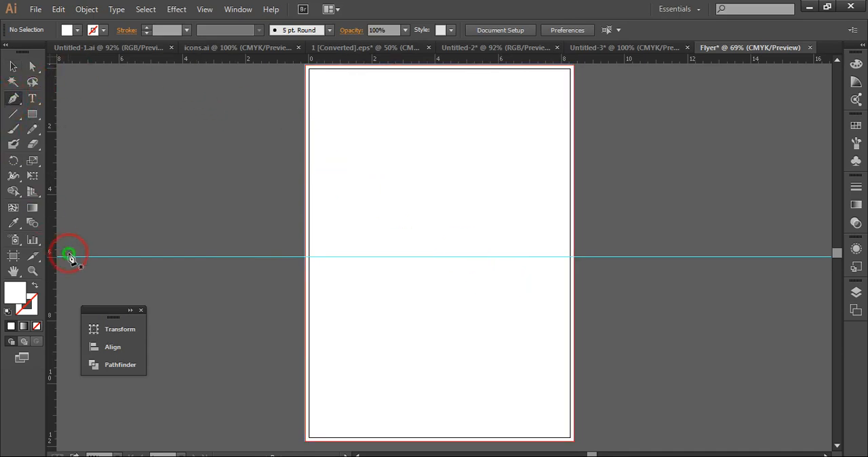
{"action": "double_click", "coordinate": [22, 291]}
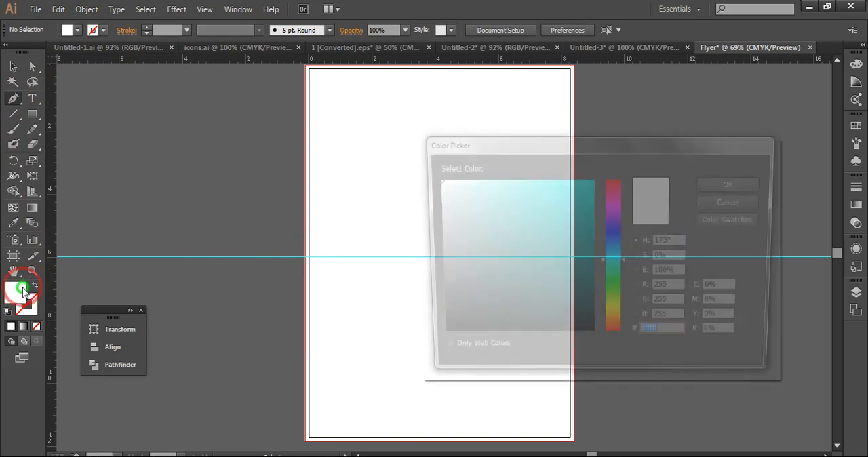
{"action": "left_click", "coordinate": [512, 260]}
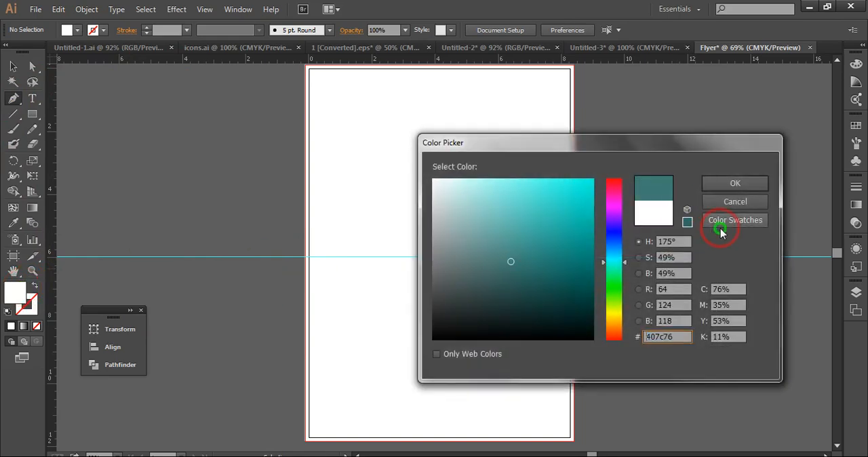
{"action": "left_click", "coordinate": [723, 184]}
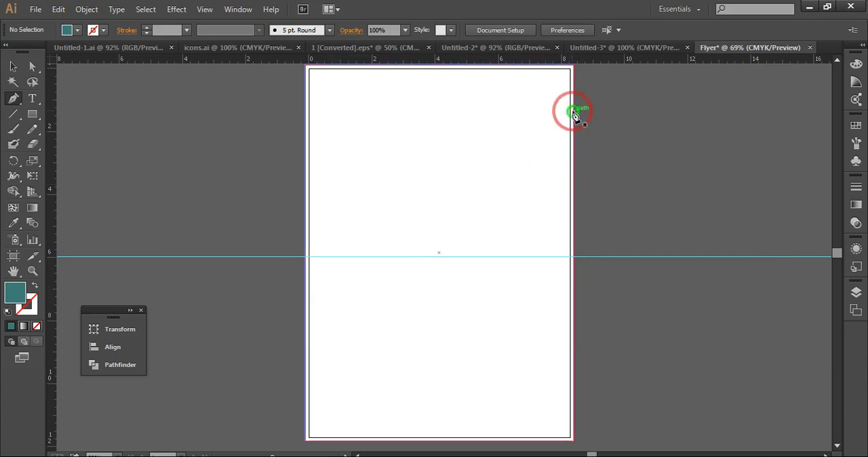
Draw a closed teal shape from the right bleed edge, top at about 1.35 in, slanting from X 4.83 in down to X 1.69 in on the guide
{"action": "left_click", "coordinate": [573, 111]}
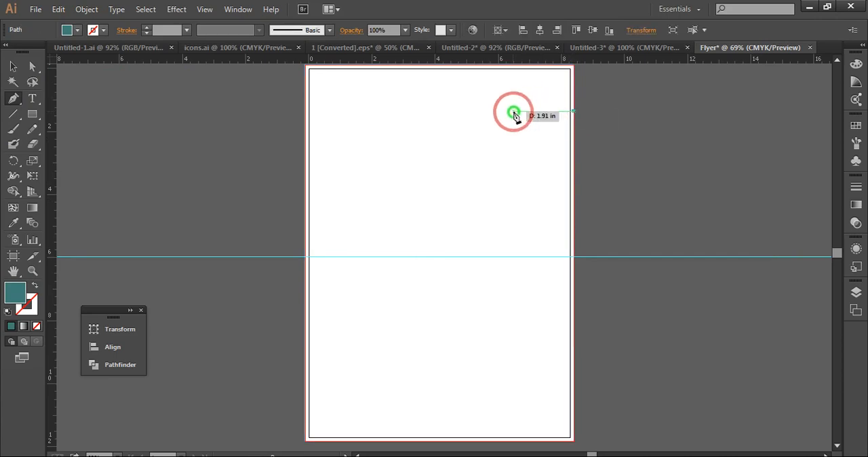
{"action": "left_click", "coordinate": [462, 110]}
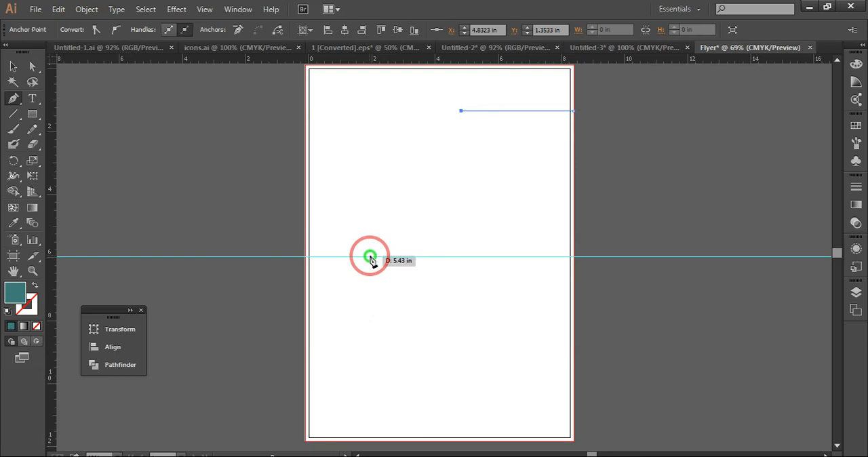
{"action": "left_click", "coordinate": [363, 257]}
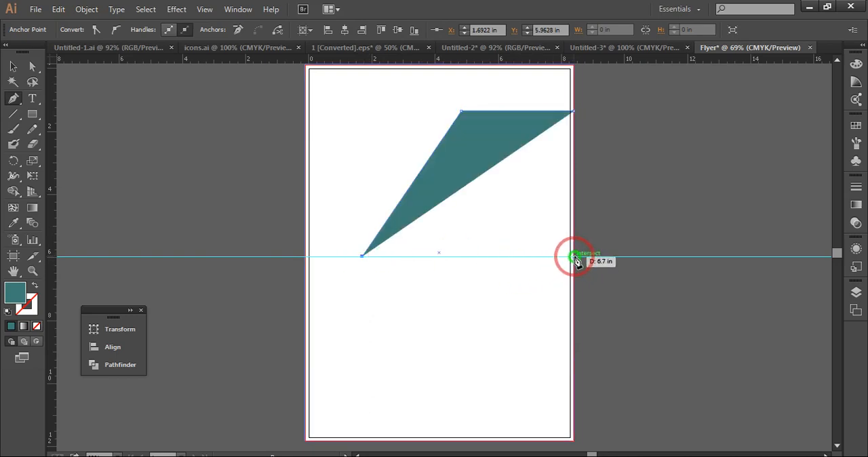
{"action": "left_click", "coordinate": [574, 257]}
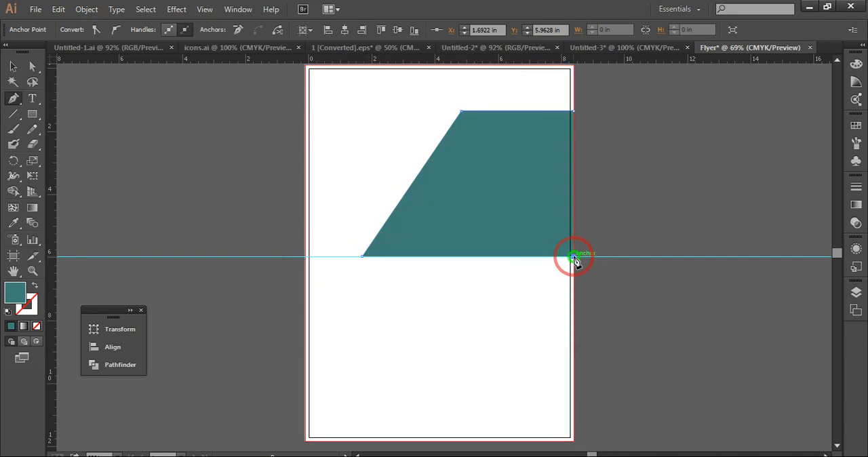
{"action": "left_click", "coordinate": [576, 116]}
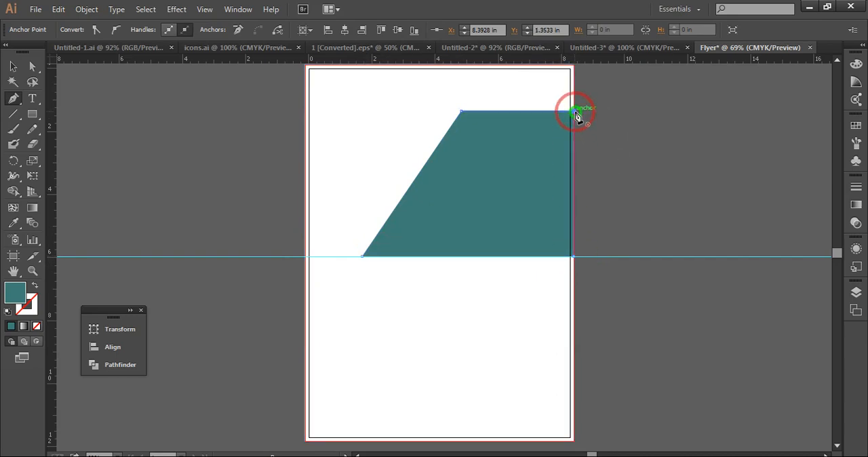
{"action": "left_click", "coordinate": [13, 67]}
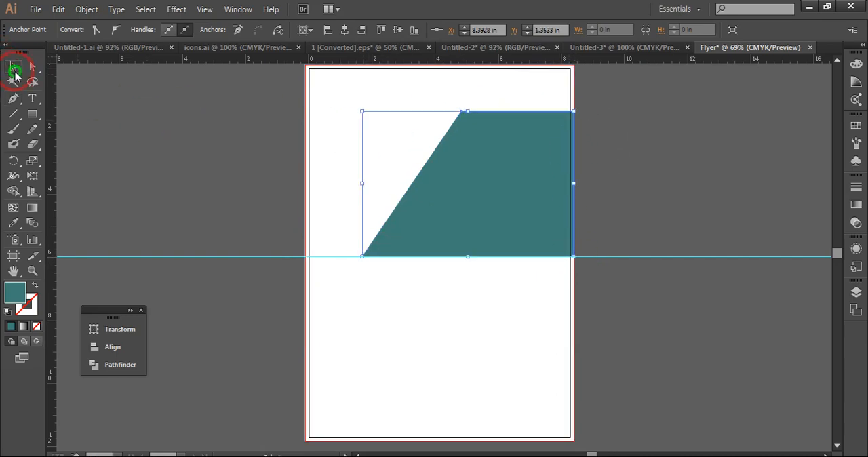
{"action": "left_click", "coordinate": [180, 108]}
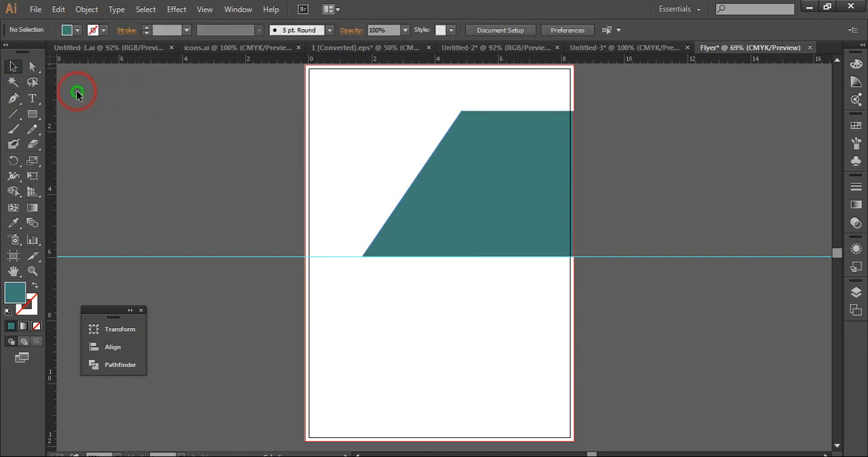
Draw a smaller teal shape from the left bleed edge, top at about 4.35 in, slanting from X 2.68 in to X 1.53 in on the guide
{"action": "left_click", "coordinate": [15, 100]}
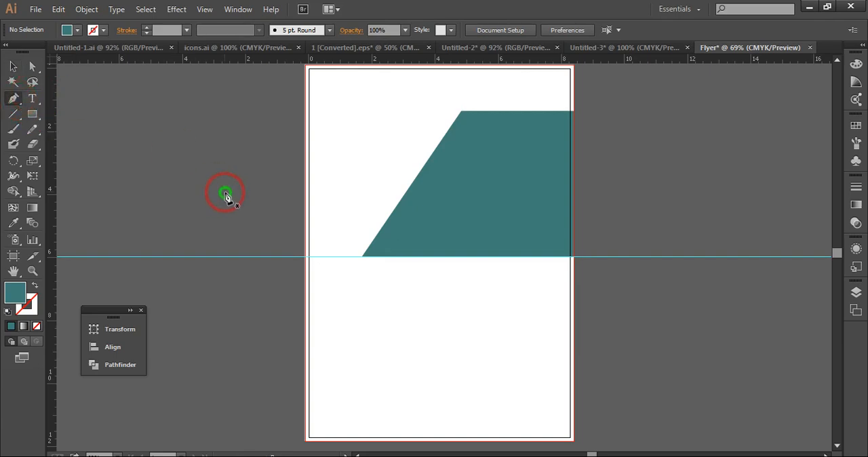
{"action": "left_click", "coordinate": [377, 218]}
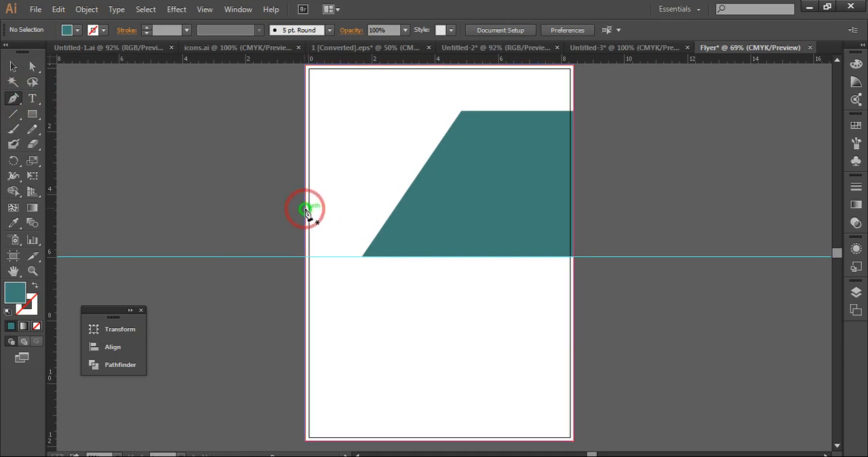
{"action": "left_click", "coordinate": [306, 207]}
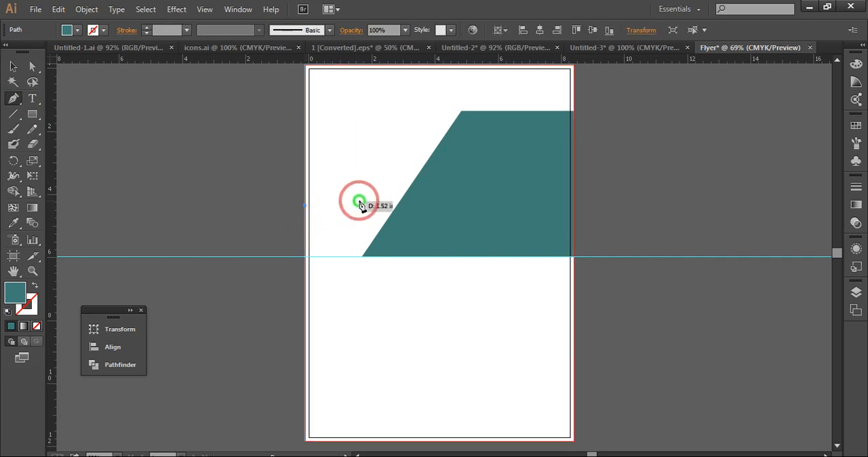
{"action": "left_click", "coordinate": [393, 205]}
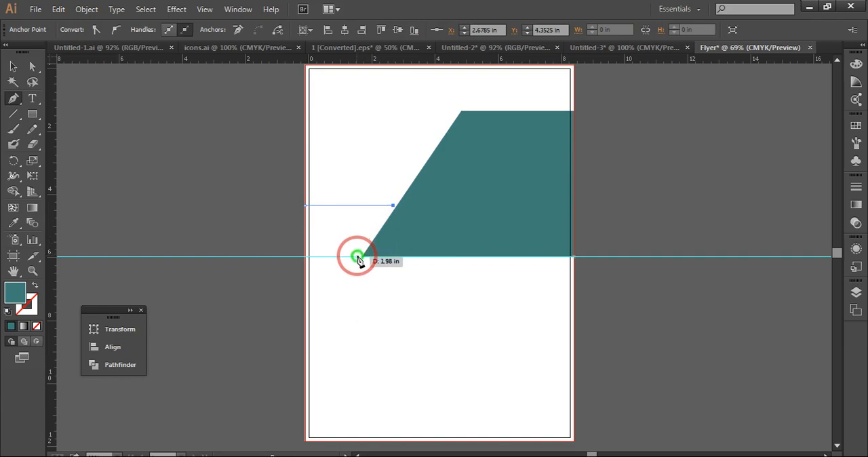
{"action": "left_click", "coordinate": [357, 257]}
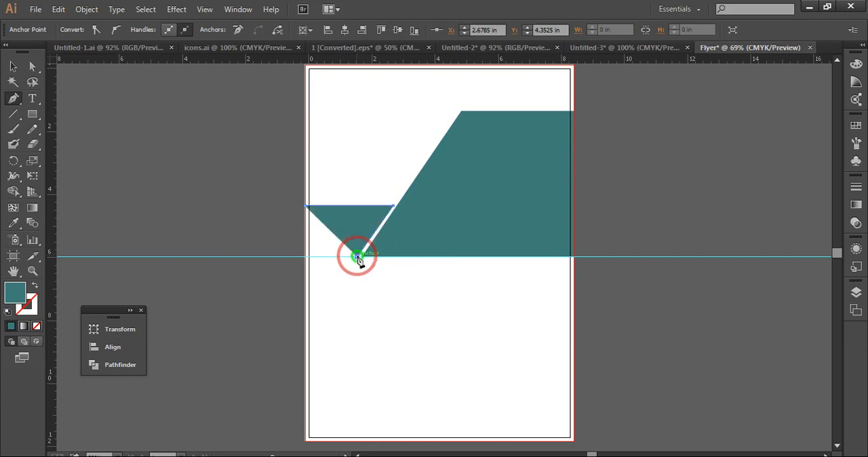
{"action": "left_click", "coordinate": [306, 256]}
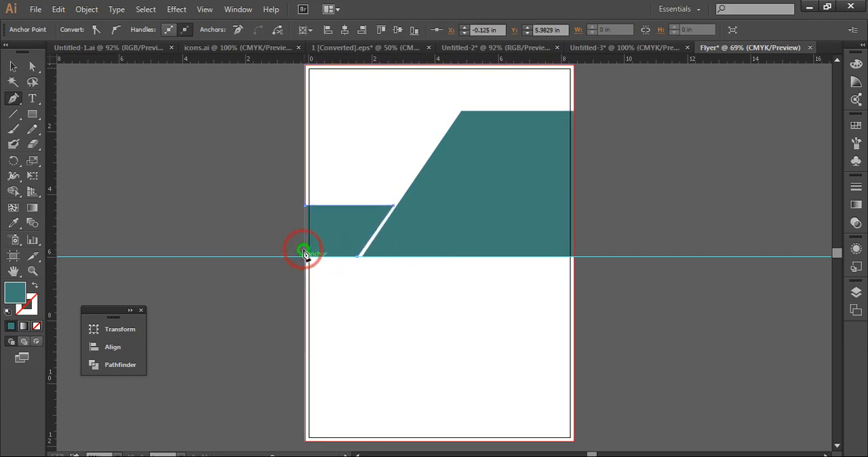
{"action": "left_click", "coordinate": [304, 208]}
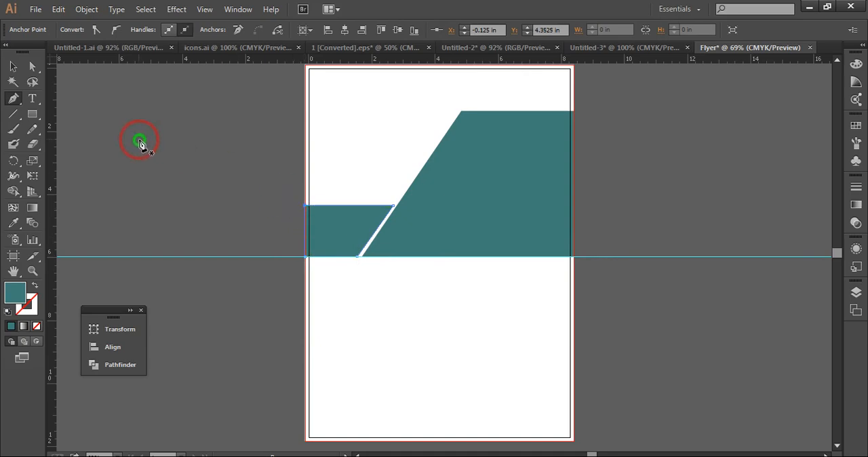
{"action": "left_click", "coordinate": [13, 66]}
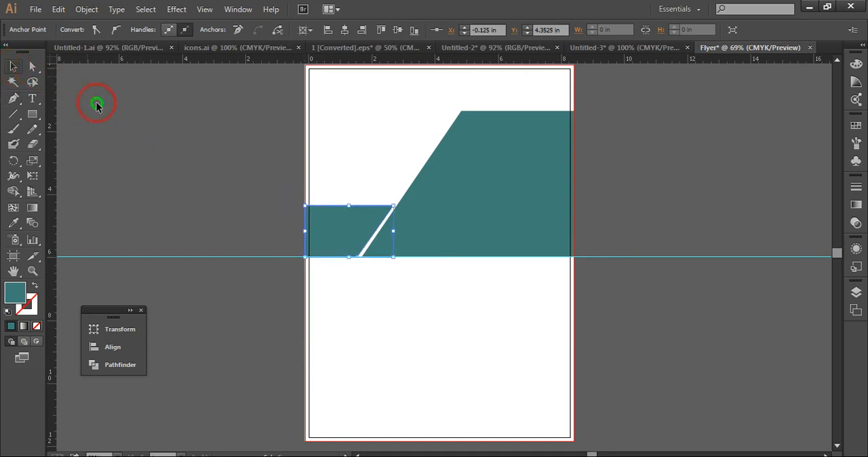
{"action": "left_click", "coordinate": [239, 194]}
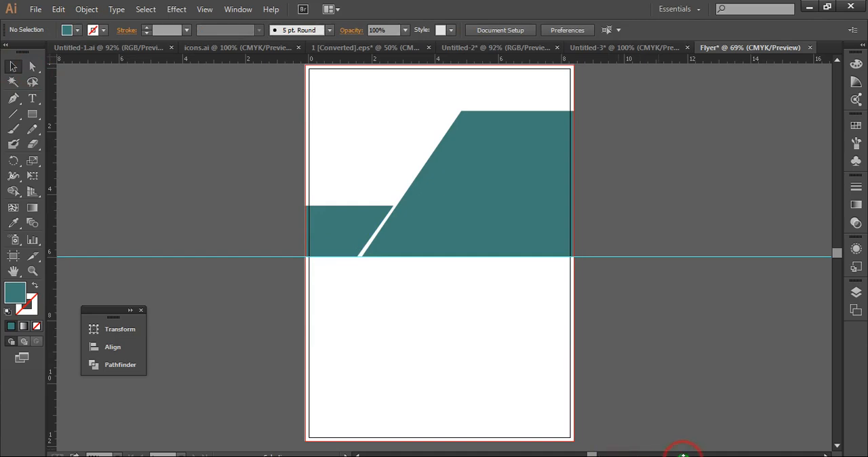
{"action": "left_click", "coordinate": [683, 456]}
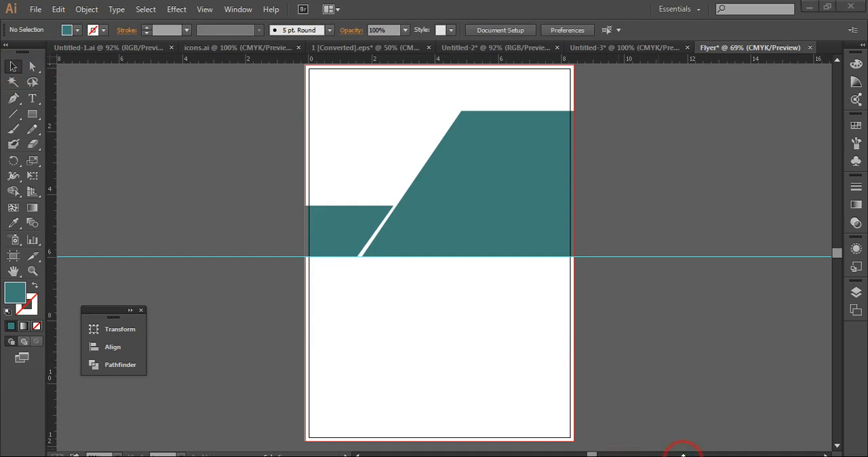
{"action": "left_click", "coordinate": [726, 455]}
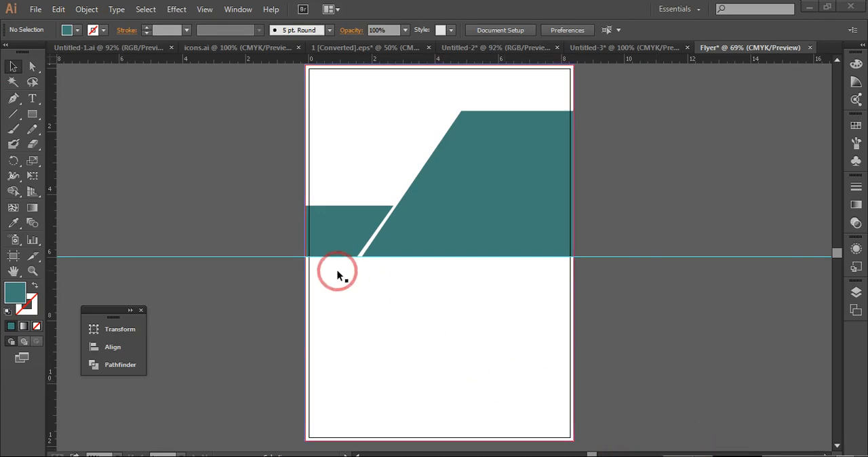
Draw a closed teal strip with the Pen tool from the top-left bleed corner to X 4.79 in, slanting to X 4.31 in at Y 0.61 in
{"action": "left_click", "coordinate": [194, 184]}
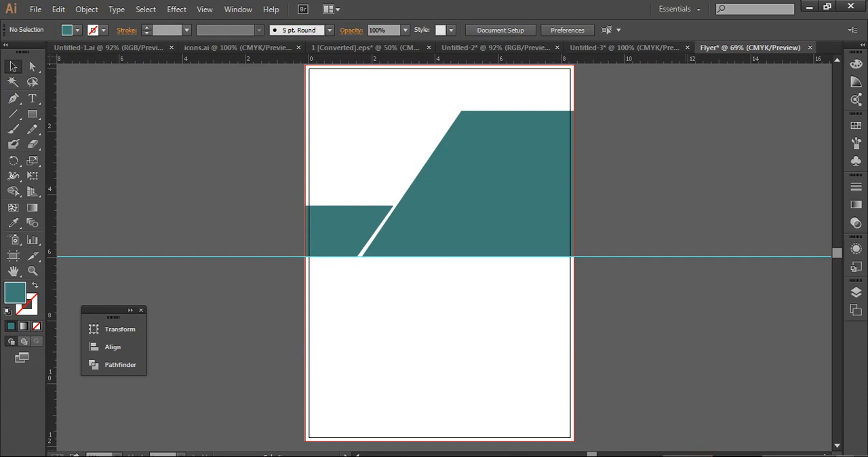
{"action": "left_click", "coordinate": [14, 97]}
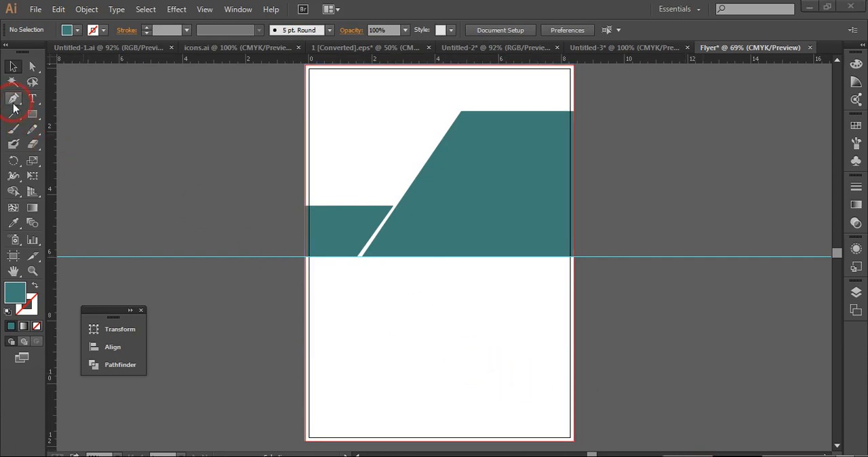
{"action": "left_click", "coordinate": [305, 66]}
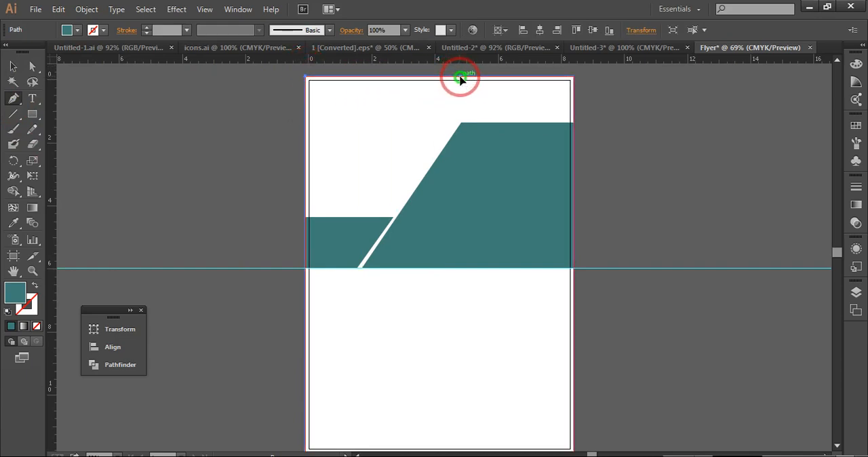
{"action": "left_click", "coordinate": [459, 79]}
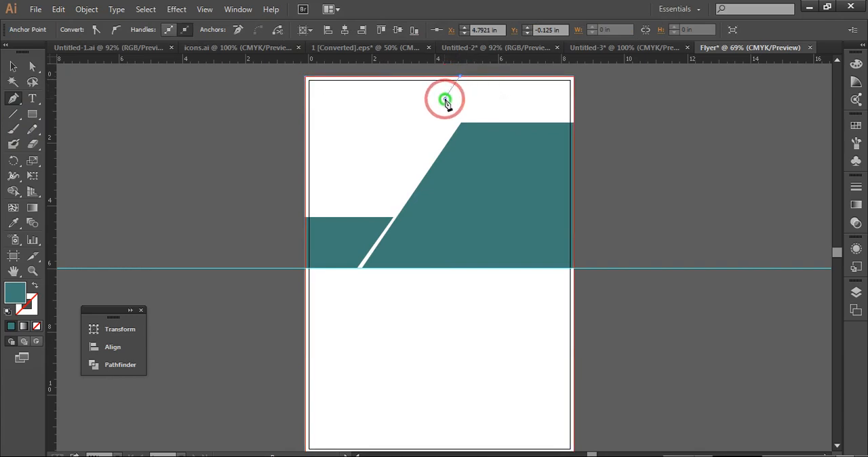
{"action": "left_click", "coordinate": [445, 100]}
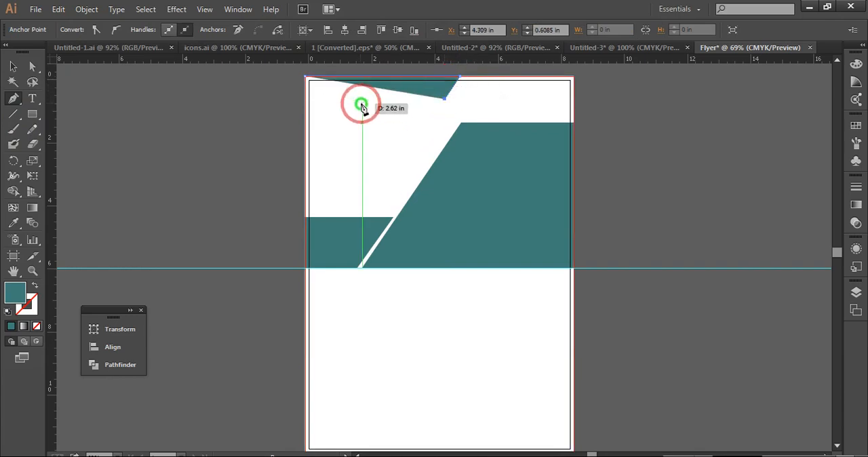
{"action": "left_click", "coordinate": [307, 100]}
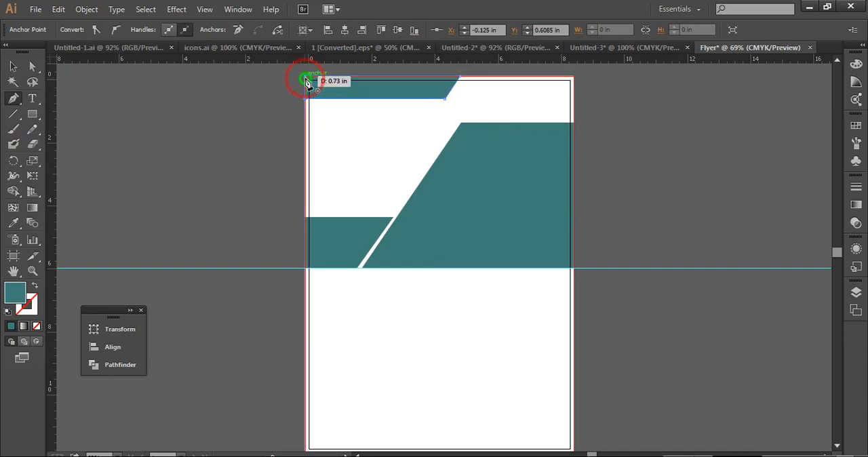
{"action": "left_click", "coordinate": [305, 80]}
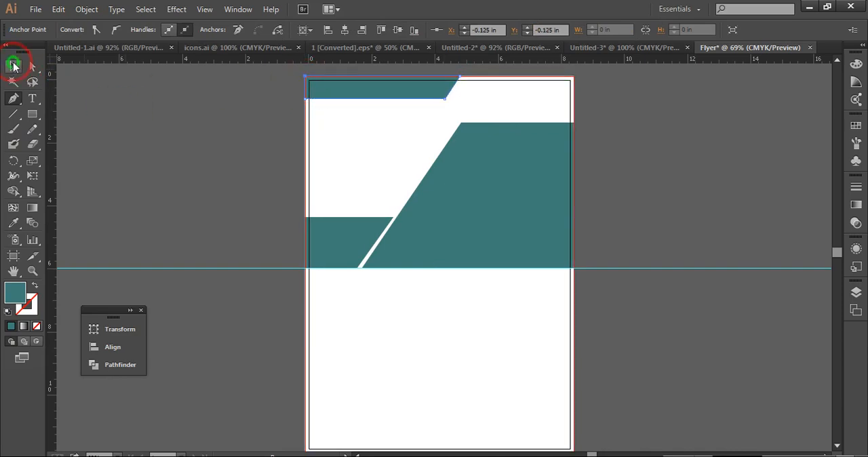
{"action": "left_click", "coordinate": [14, 65]}
{"action": "left_click", "coordinate": [182, 158]}
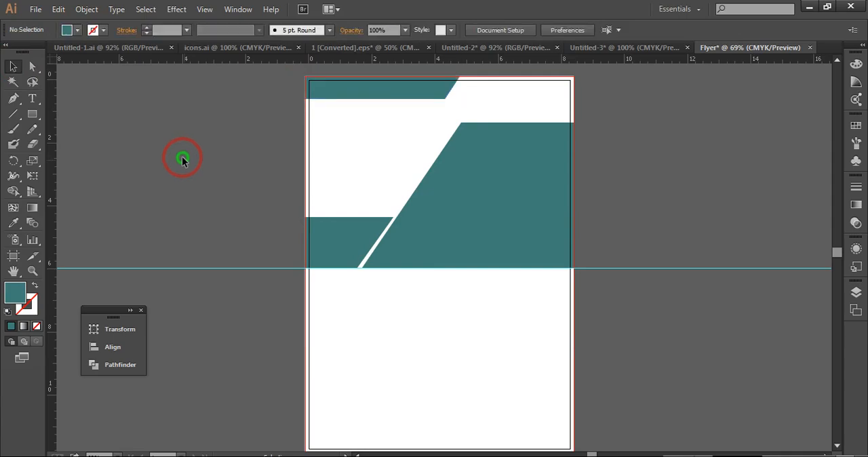
Place images 1 and 2 from the New folder as two small pictures stacked on the pasteboard beside the page
{"action": "left_click", "coordinate": [35, 12]}
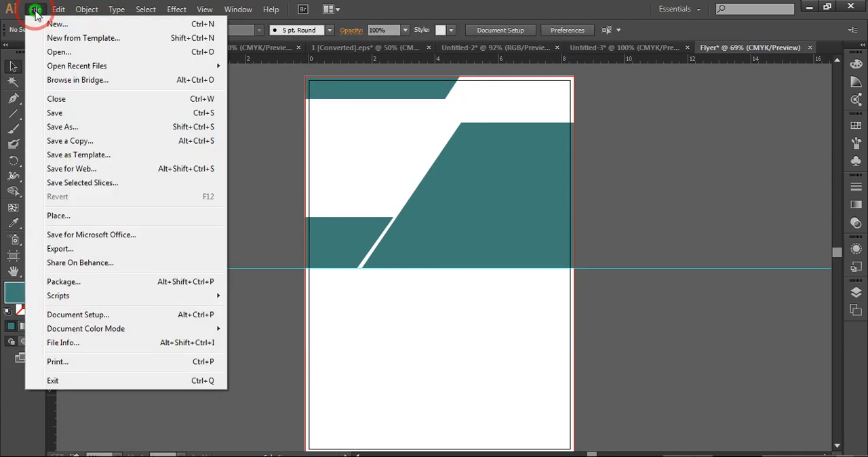
{"action": "left_click", "coordinate": [94, 216]}
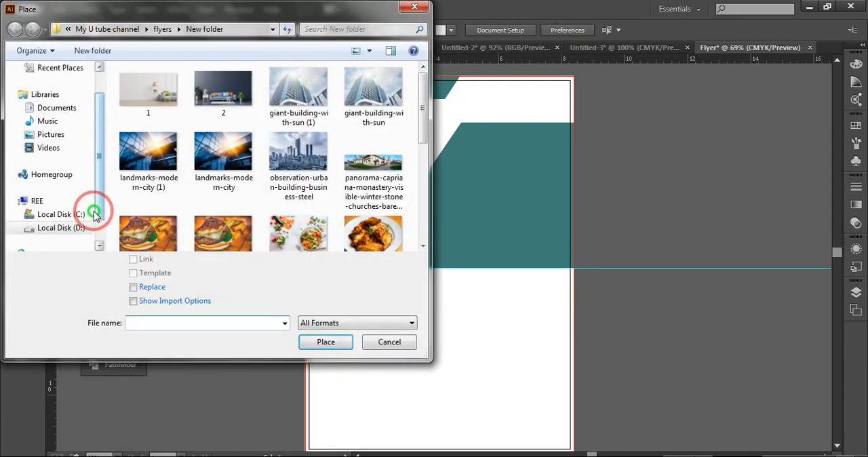
{"action": "left_click", "coordinate": [164, 101]}
{"action": "left_click", "coordinate": [165, 100]}
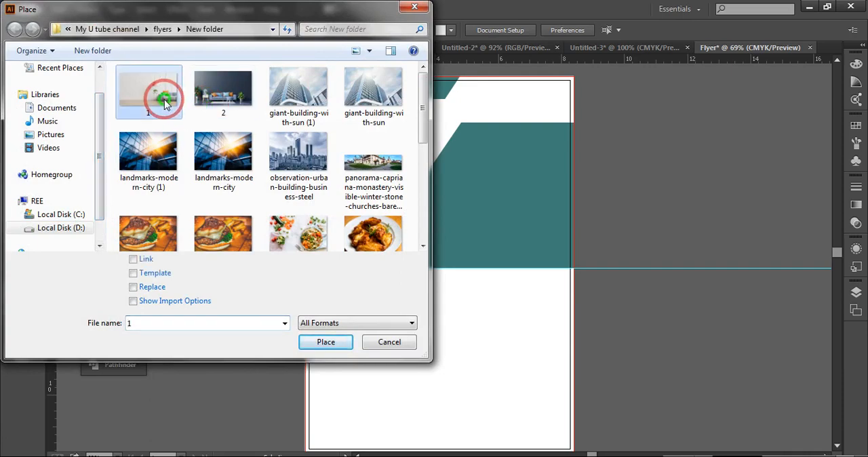
{"action": "left_click", "coordinate": [212, 103], "text": "ctrl"}
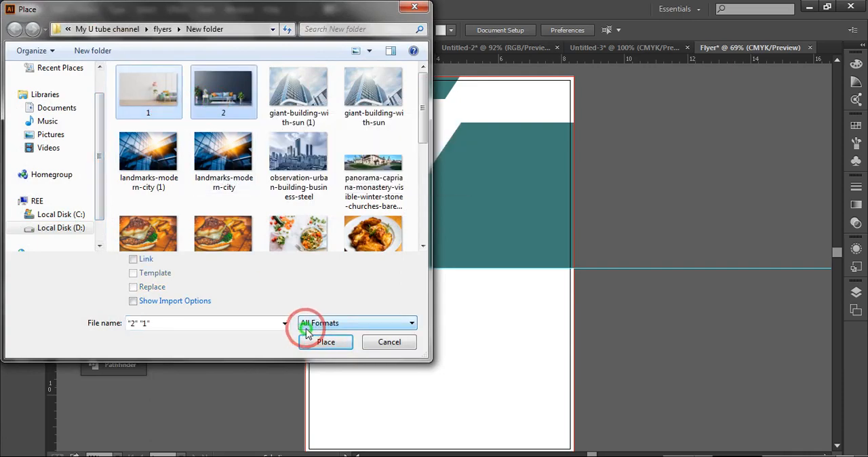
{"action": "left_click", "coordinate": [316, 344]}
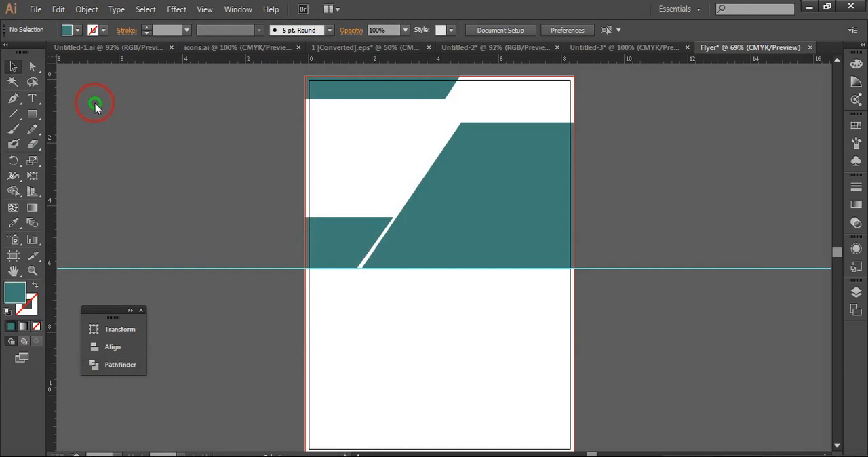
{"action": "left_click_drag", "start_coordinate": [102, 99], "coordinate": [198, 177]}
{"action": "left_click_drag", "start_coordinate": [103, 165], "coordinate": [210, 260]}
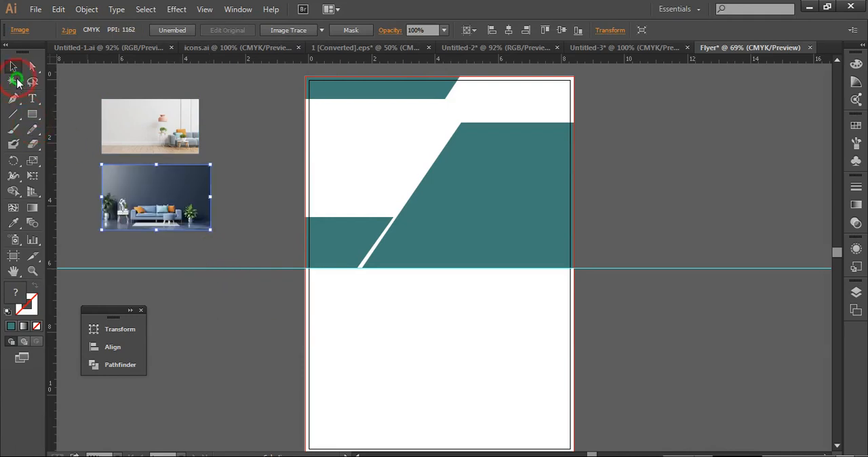
{"action": "left_click", "coordinate": [14, 66]}
{"action": "left_click", "coordinate": [226, 131]}
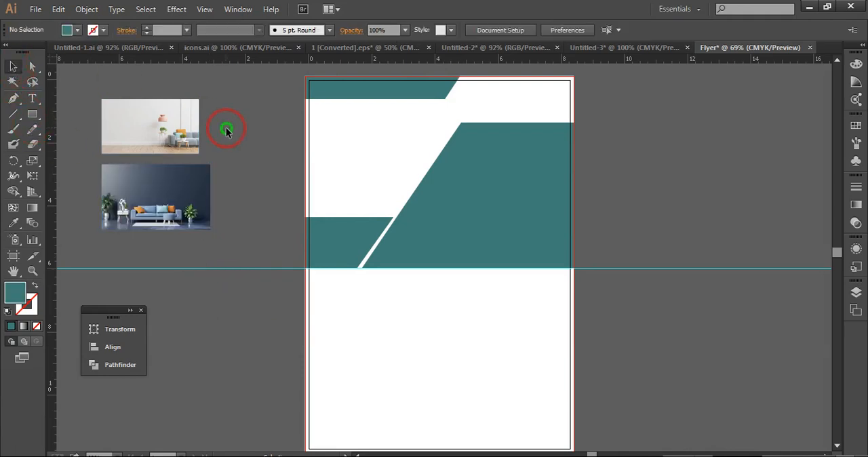
Move the dark sofa photo onto the large teal shape, enlarge it to cover the shape, and stretch it slightly below the guide
{"action": "left_click", "coordinate": [193, 214]}
{"action": "left_click_drag", "start_coordinate": [192, 214], "coordinate": [555, 170]}
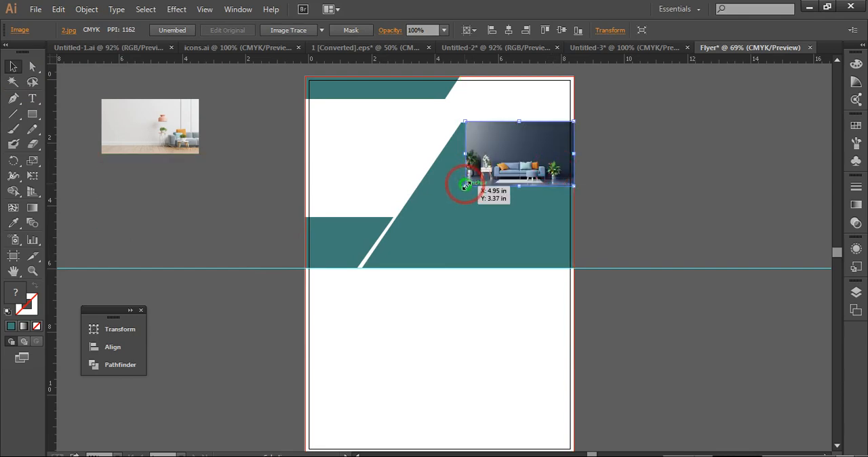
{"action": "left_click_drag", "start_coordinate": [465, 186], "coordinate": [328, 274]}
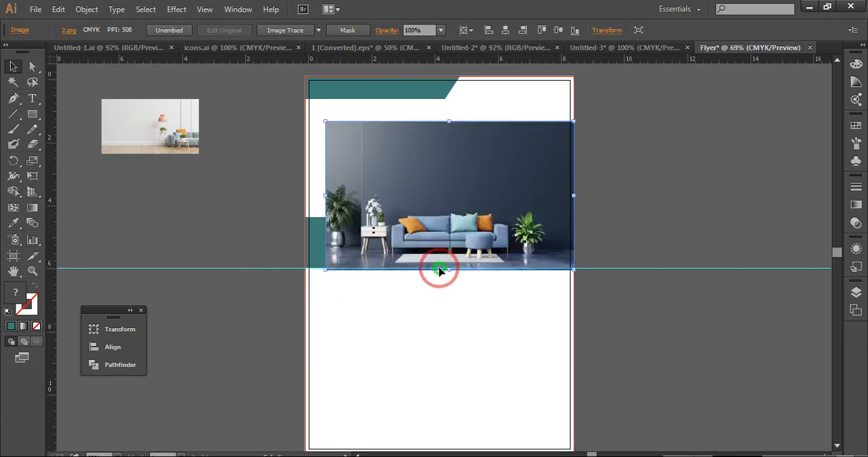
{"action": "left_click_drag", "start_coordinate": [450, 272], "coordinate": [451, 277]}
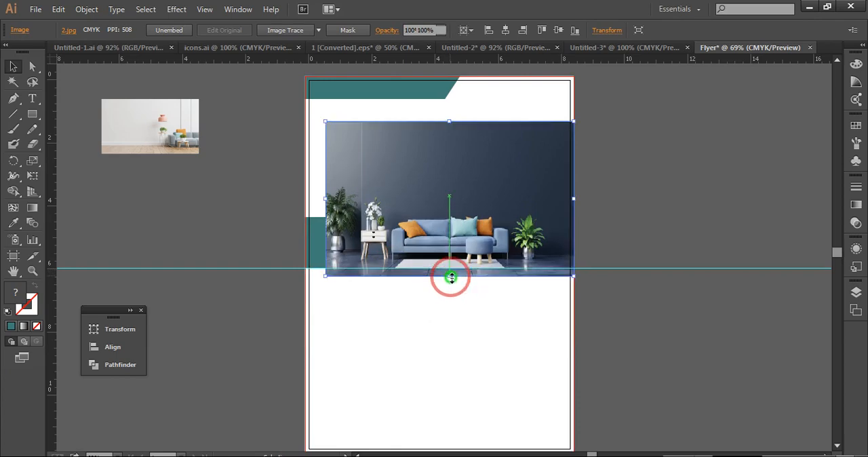
{"action": "left_click", "coordinate": [567, 161]}
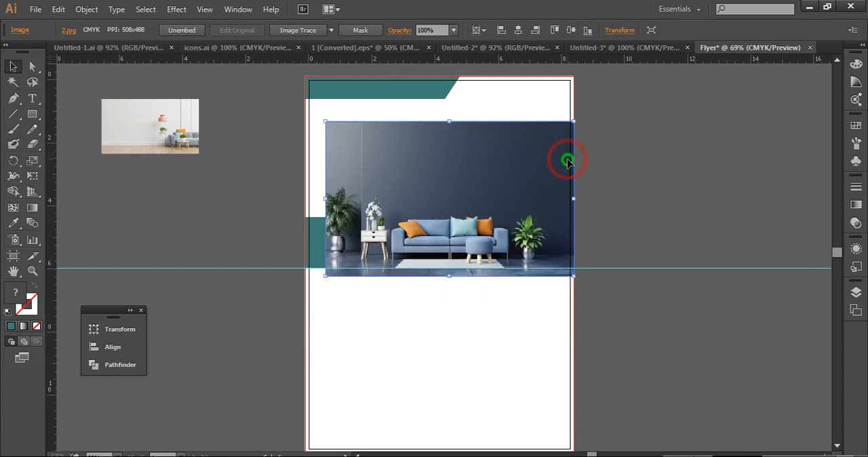
Send the sofa photo backward four times, behind both the small and the large teal shapes
{"action": "right_click", "coordinate": [446, 189]}
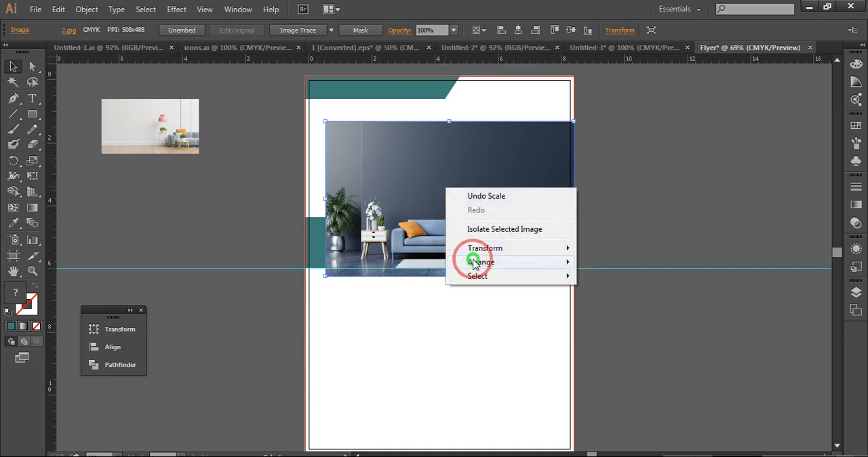
{"action": "mouse_move", "coordinate": [473, 263]}
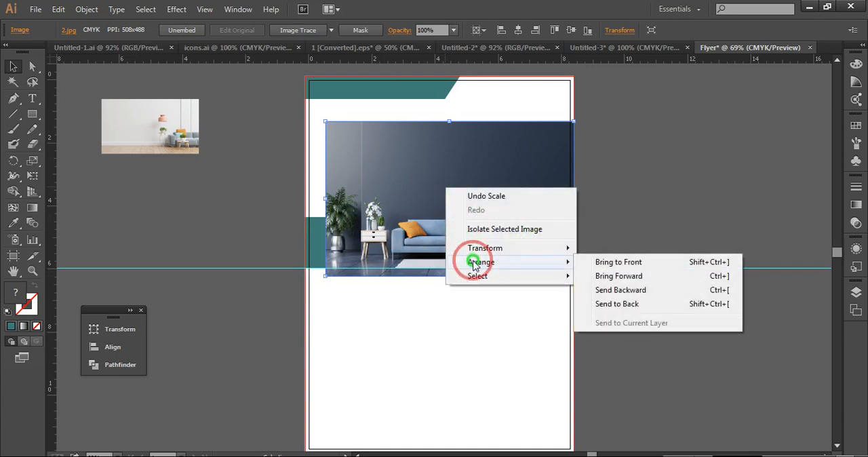
{"action": "left_click", "coordinate": [601, 291]}
{"action": "right_click", "coordinate": [470, 204]}
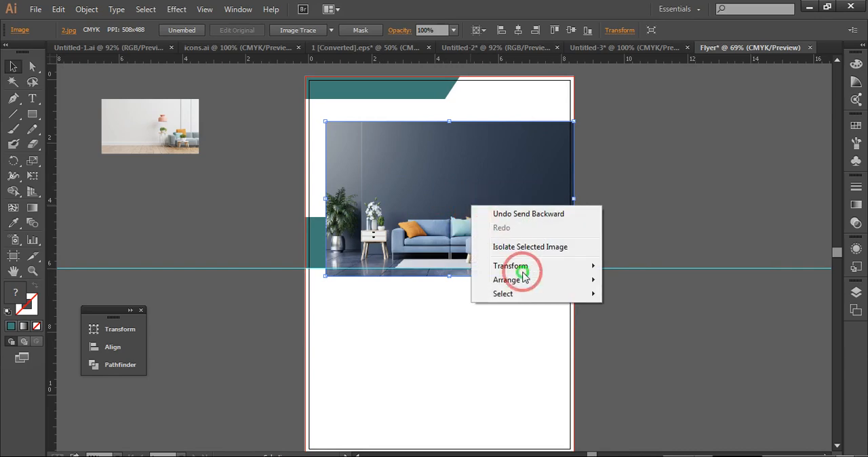
{"action": "mouse_move", "coordinate": [525, 280]}
{"action": "left_click", "coordinate": [665, 308]}
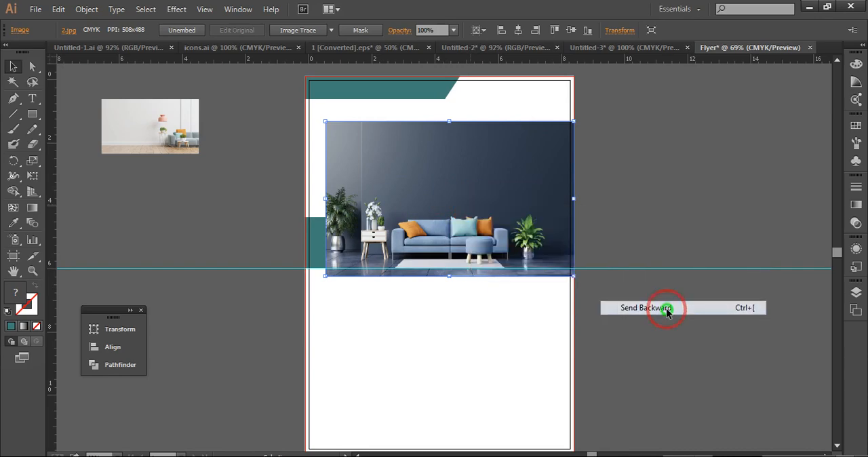
{"action": "right_click", "coordinate": [484, 170]}
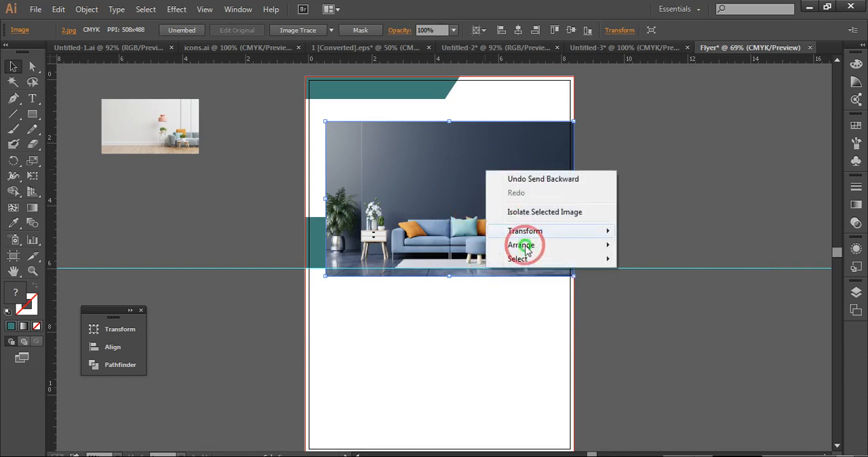
{"action": "mouse_move", "coordinate": [527, 247]}
{"action": "left_click", "coordinate": [651, 274]}
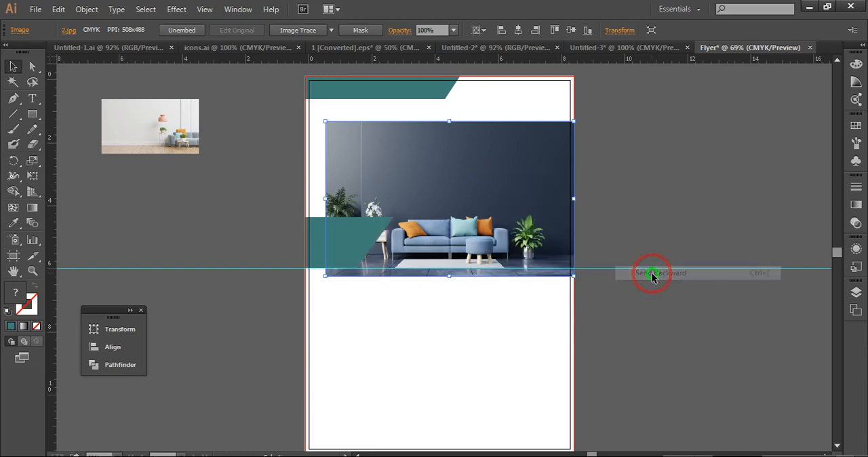
{"action": "right_click", "coordinate": [456, 170]}
{"action": "mouse_move", "coordinate": [497, 248]}
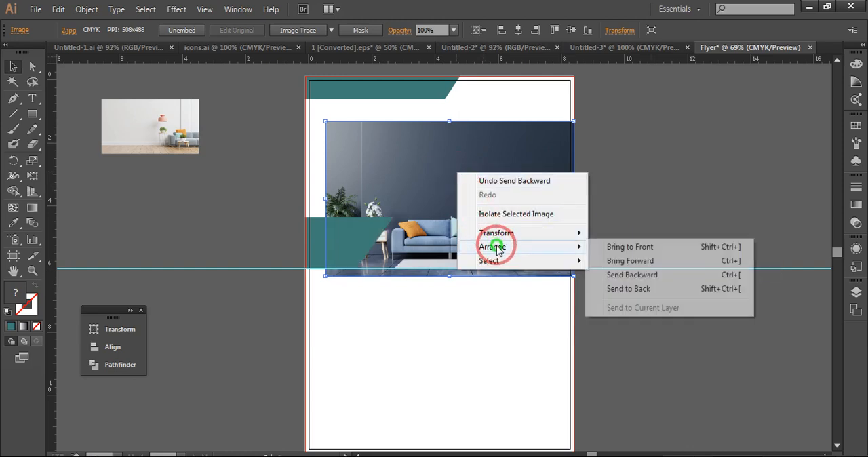
{"action": "left_click", "coordinate": [634, 274]}
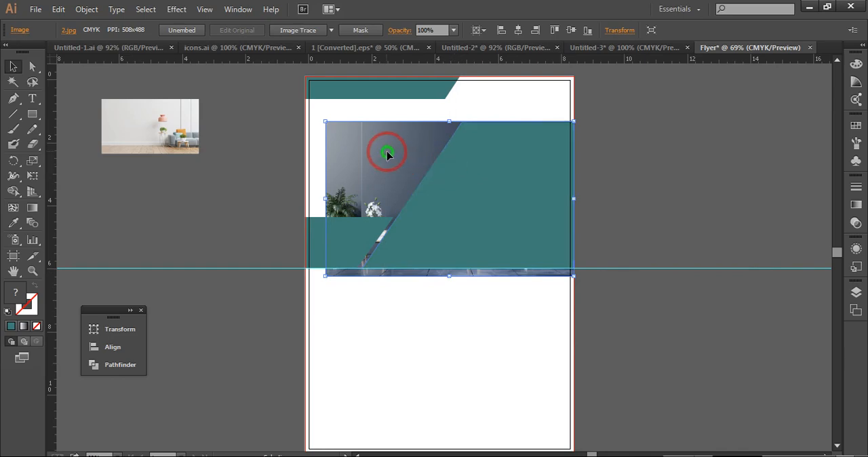
Resize the sofa photo to about 6.8 by 4.8 in and nudge it up so it just covers the large teal shape
{"action": "left_click_drag", "start_coordinate": [326, 200], "coordinate": [359, 200]}
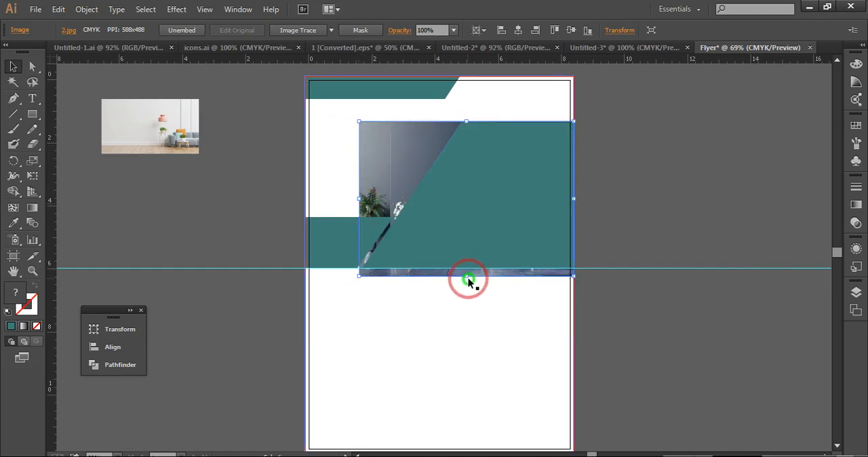
{"action": "left_click_drag", "start_coordinate": [467, 274], "coordinate": [467, 272]}
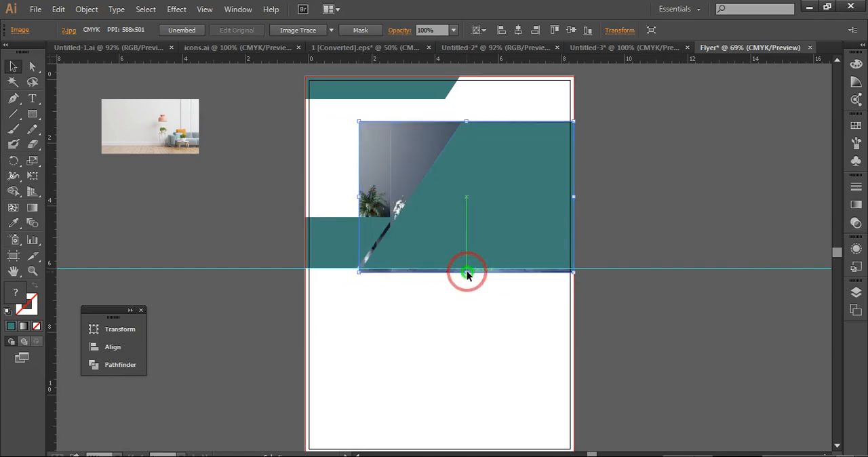
{"action": "left_click_drag", "start_coordinate": [466, 157], "coordinate": [466, 155]}
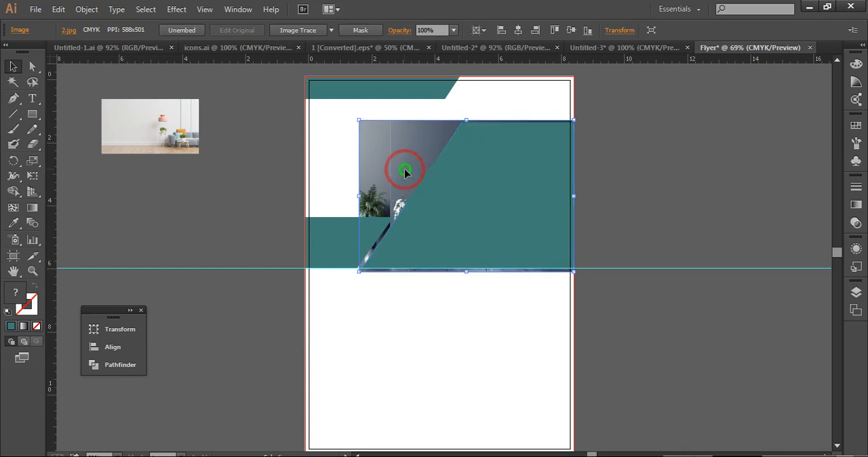
Make a clipping mask of the sofa photo with the large teal shape
{"action": "left_click", "coordinate": [452, 180], "text": "shift"}
{"action": "right_click", "coordinate": [452, 181]}
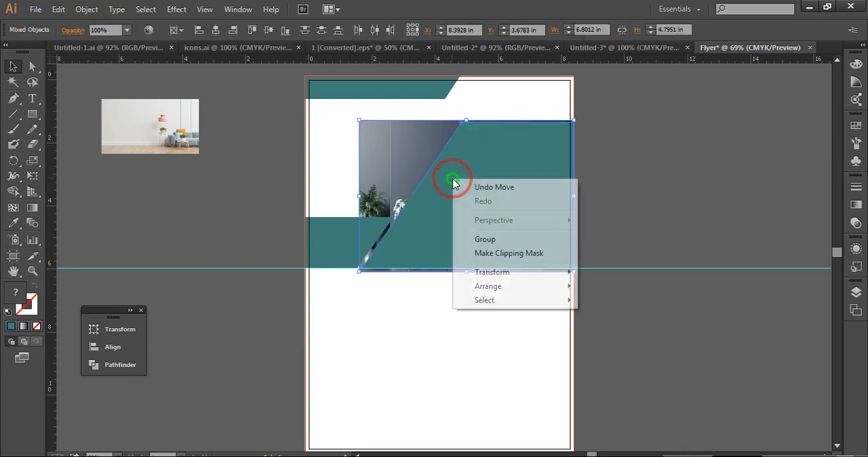
{"action": "left_click", "coordinate": [492, 256]}
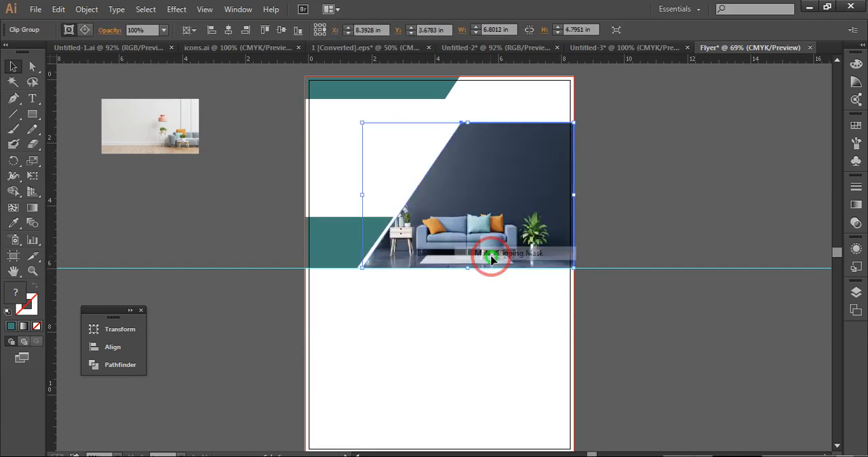
{"action": "left_click", "coordinate": [646, 211]}
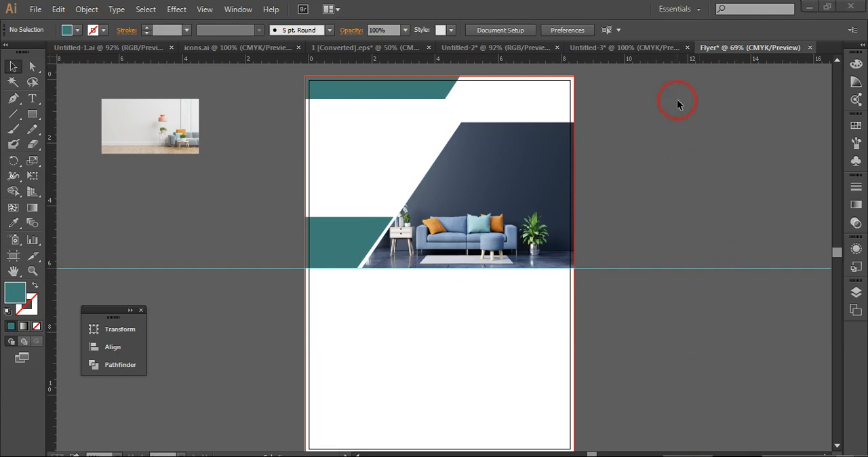
Copy the woven square icon from icons.ai into the flyer and place it in the white area above the sofa photo
{"action": "left_click", "coordinate": [238, 49]}
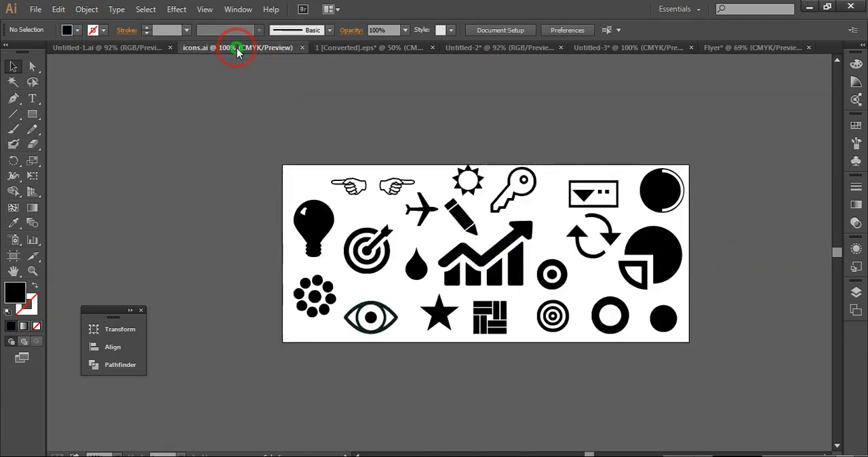
{"action": "left_click", "coordinate": [492, 324]}
{"action": "left_click_drag", "start_coordinate": [493, 309], "coordinate": [480, 91]}
{"action": "left_click", "coordinate": [645, 133]}
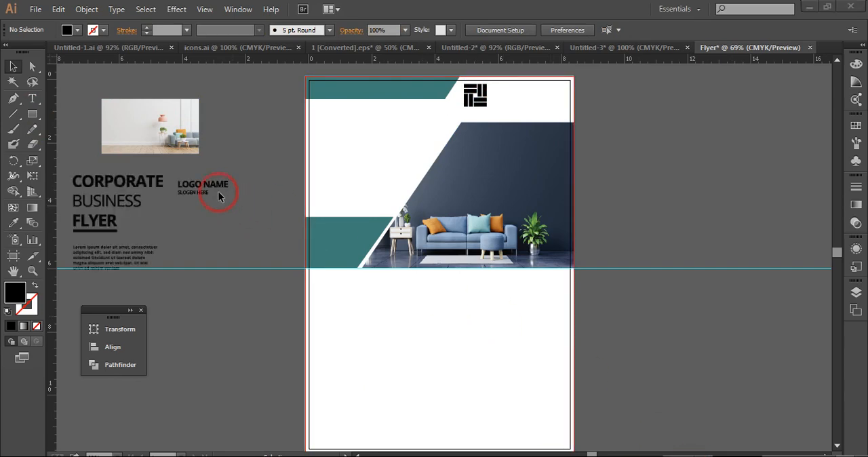
Group the LOGO NAME and SLOGEN HERE texts and place them in the flyer beside the woven square icon
{"action": "left_click", "coordinate": [208, 185]}
{"action": "left_click_drag", "start_coordinate": [208, 188], "coordinate": [230, 178]}
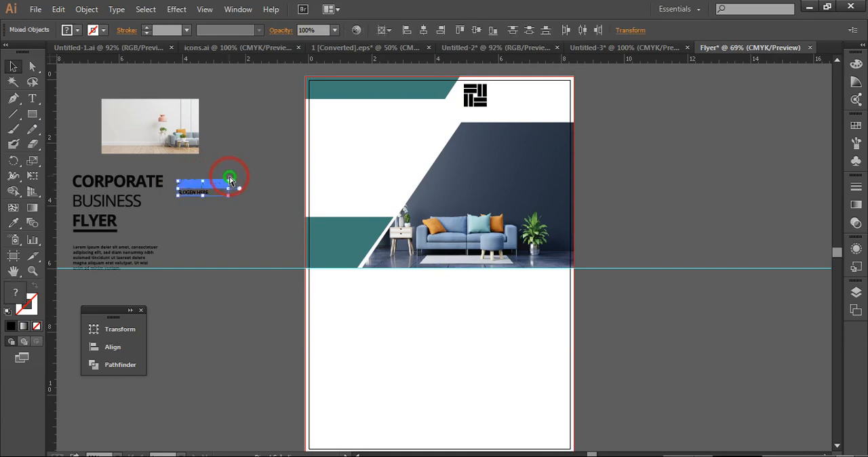
{"action": "key", "text": "ctrl+g"}
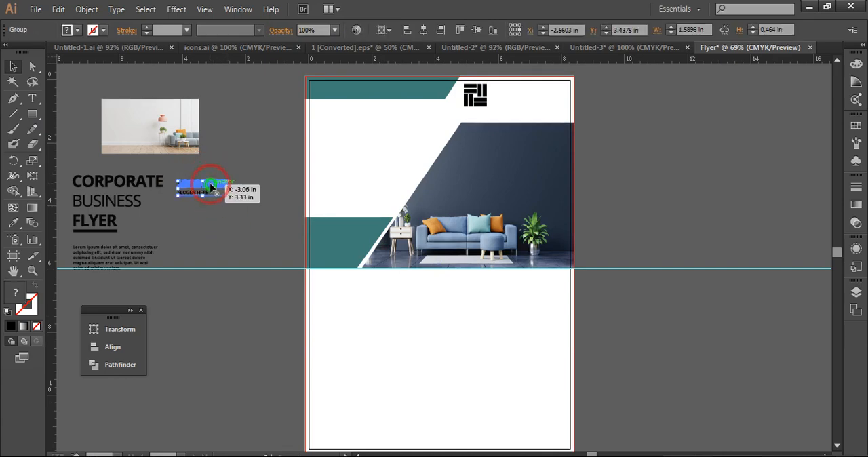
{"action": "left_click_drag", "start_coordinate": [244, 182], "coordinate": [529, 95]}
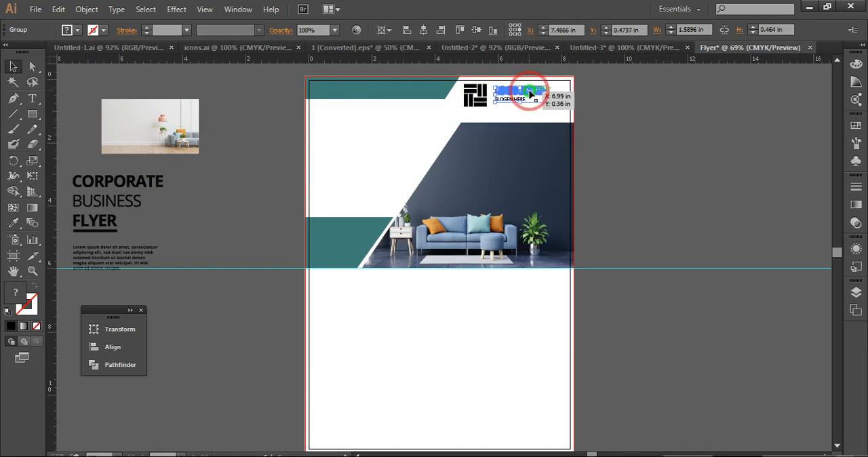
{"action": "left_click", "coordinate": [617, 132]}
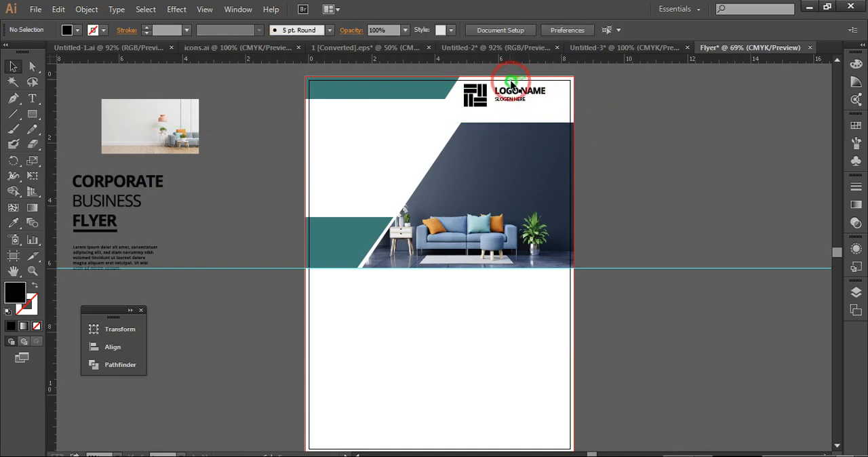
Enlarge the logo name and slogan group to about 2.1 by 0.6 in beside the icon
{"action": "left_click_drag", "start_coordinate": [508, 77], "coordinate": [556, 112]}
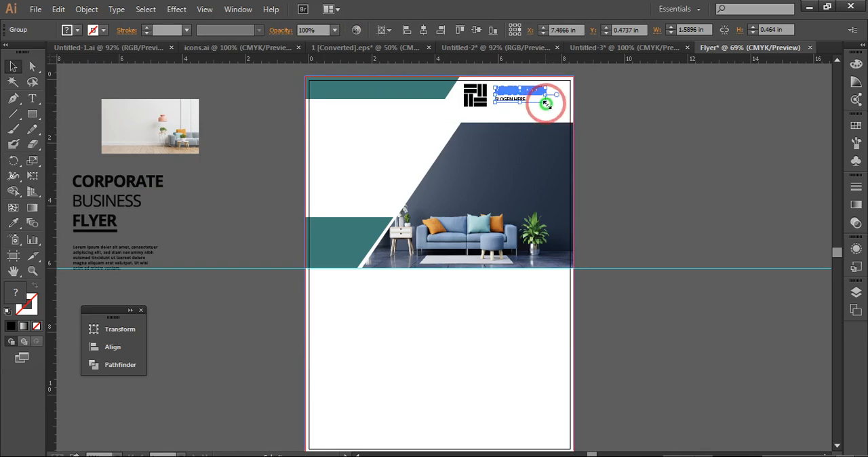
{"action": "left_click_drag", "start_coordinate": [546, 103], "coordinate": [558, 110]}
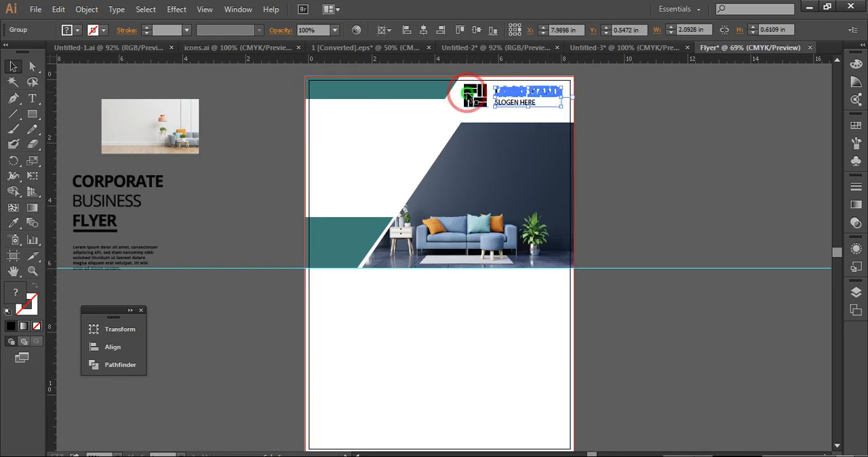
{"action": "left_click", "coordinate": [604, 115]}
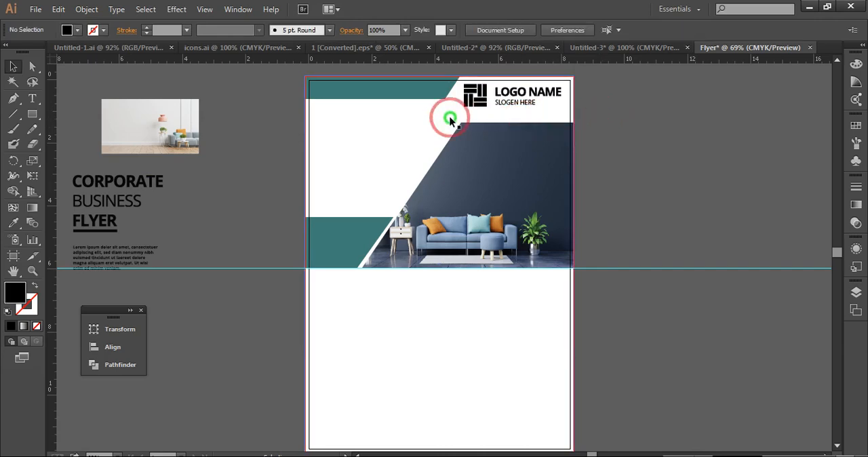
Move the CORPORATE BUSINESS FLYER heading with its paragraph into the white area between the two teal shapes
{"action": "left_click", "coordinate": [119, 183]}
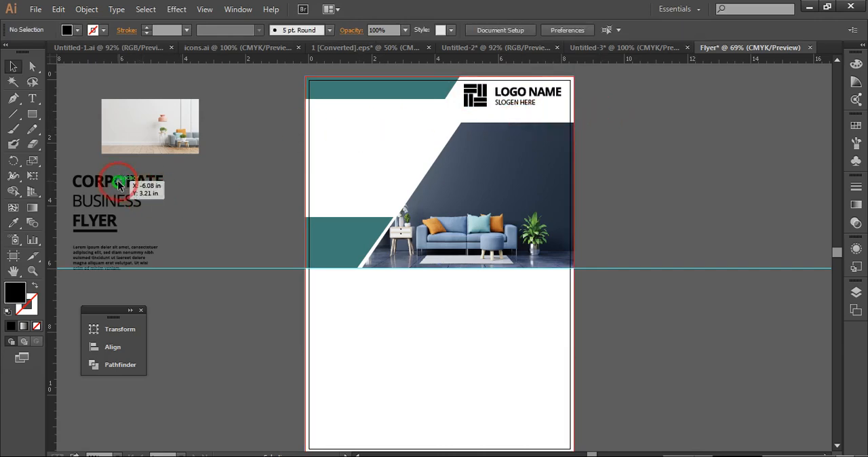
{"action": "left_click_drag", "start_coordinate": [119, 183], "coordinate": [359, 116]}
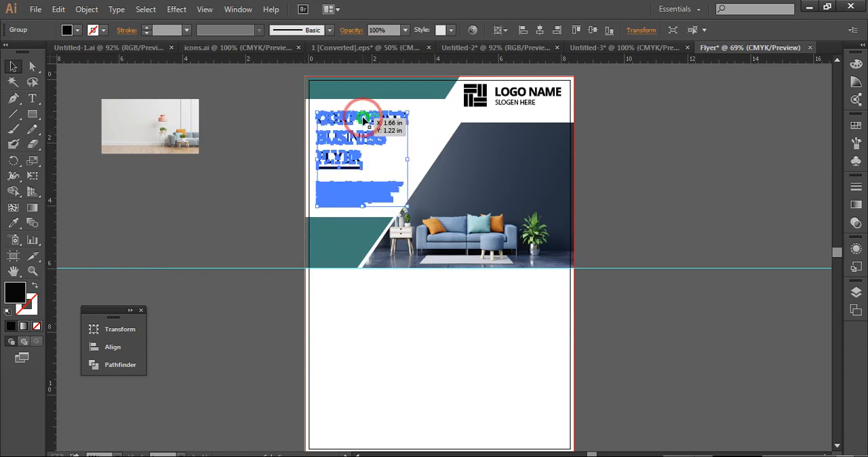
{"action": "left_click", "coordinate": [238, 175]}
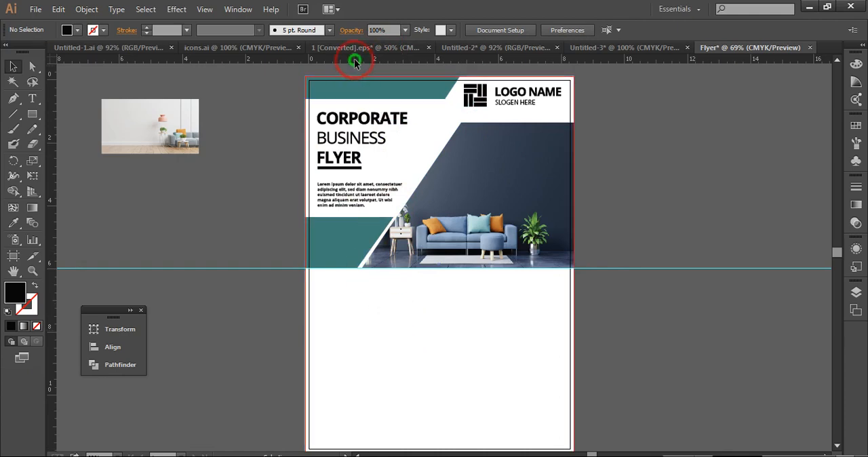
Add two horizontal ruler guides below the sofa photo, at about 7 in and 10.3 in down the page
{"action": "left_click_drag", "start_coordinate": [358, 70], "coordinate": [379, 298]}
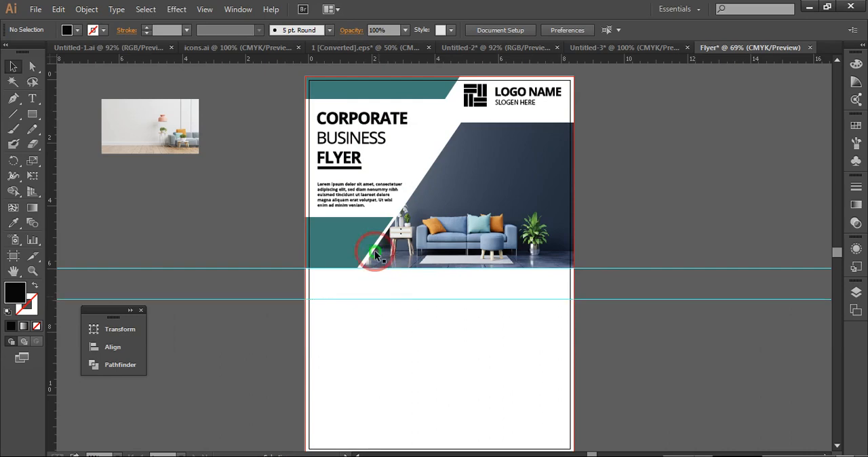
{"action": "left_click_drag", "start_coordinate": [422, 59], "coordinate": [451, 406]}
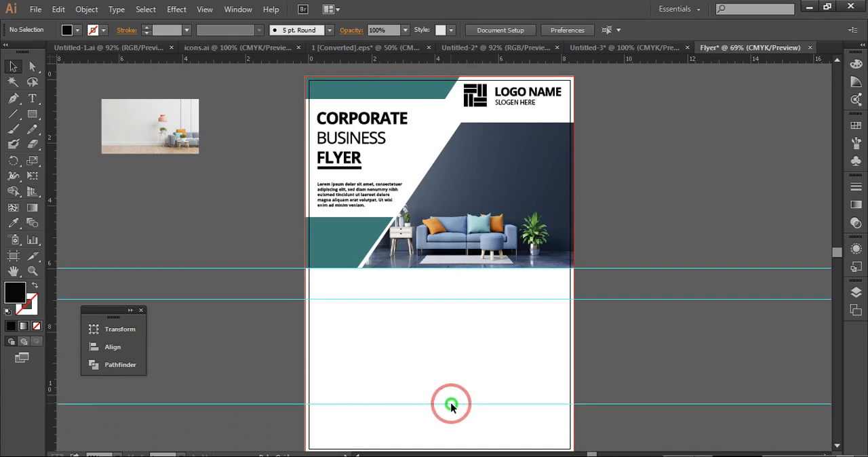
{"action": "left_click", "coordinate": [32, 114]}
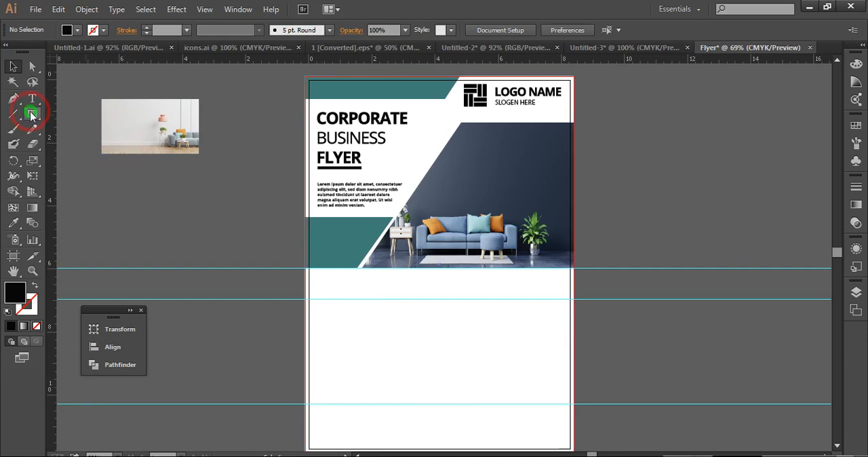
Draw a black four-sided Pen shape between the two new guides, about 5.3 by 3.3 in, with a slanted inner side and ending at the bleed edge
{"action": "left_click", "coordinate": [14, 102]}
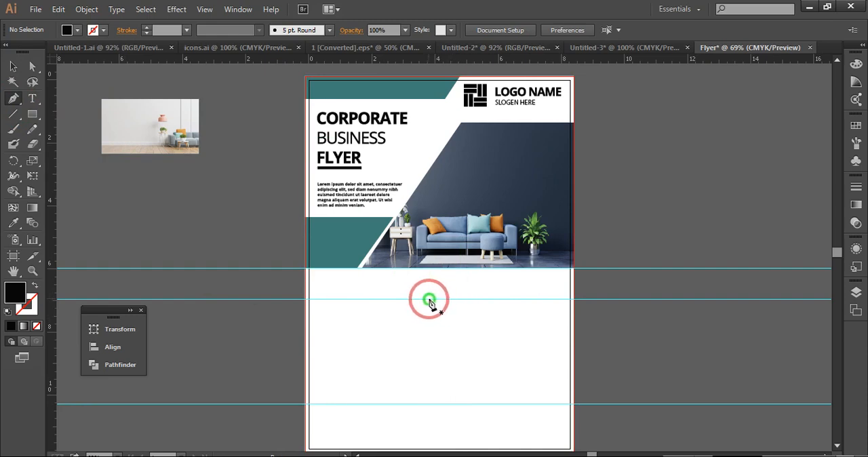
{"action": "left_click", "coordinate": [466, 299]}
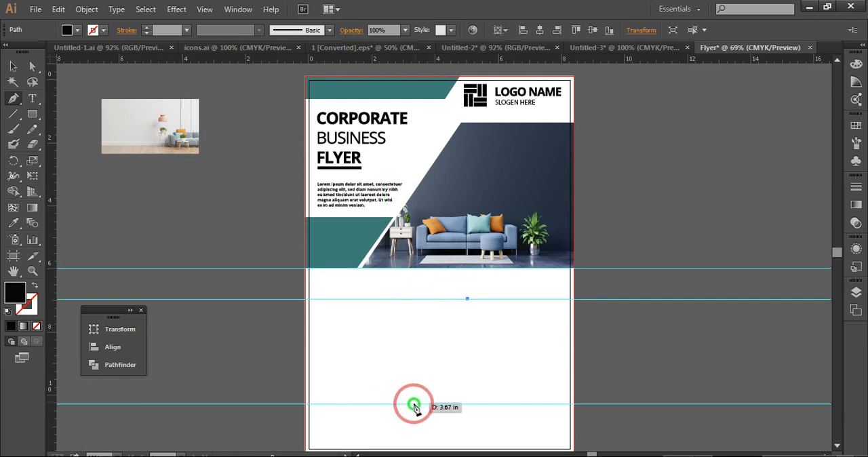
{"action": "left_click", "coordinate": [406, 404]}
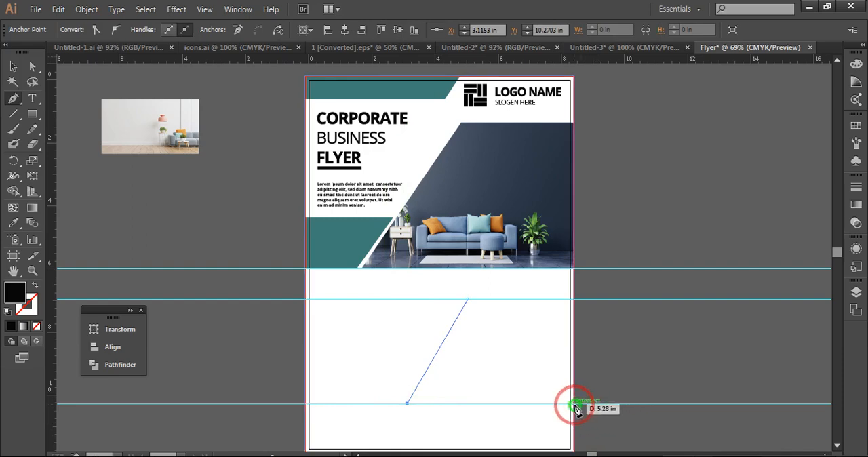
{"action": "left_click", "coordinate": [573, 404]}
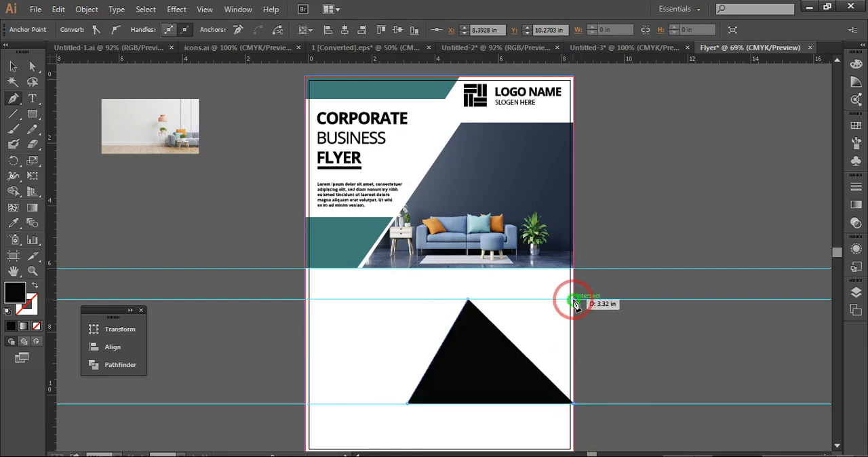
{"action": "left_click", "coordinate": [573, 298]}
{"action": "left_click", "coordinate": [468, 298]}
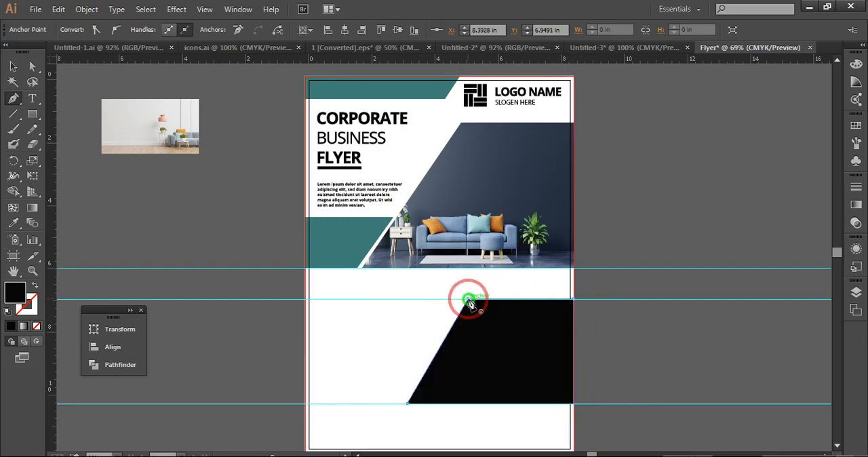
{"action": "left_click", "coordinate": [13, 67]}
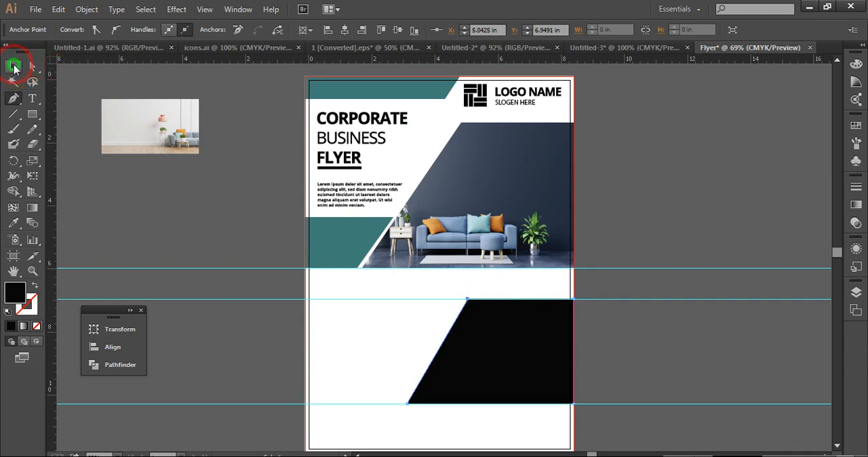
{"action": "left_click", "coordinate": [197, 238]}
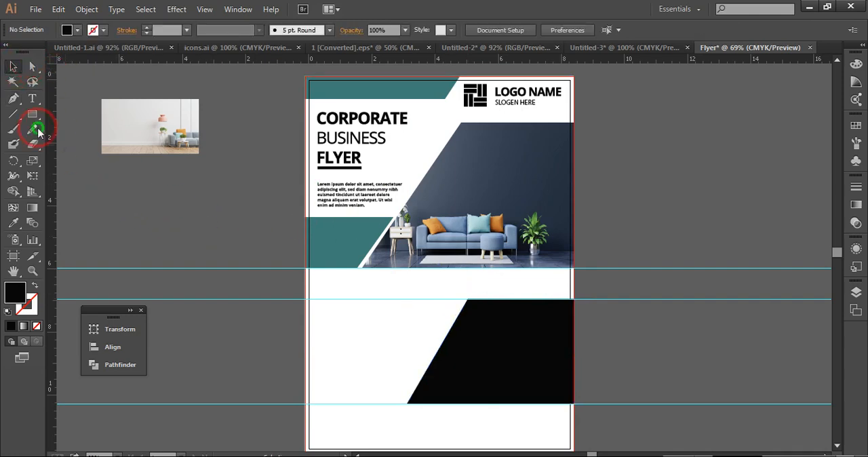
Draw a second Pen shape from the opposite bleed edge, about 4.3 by 3 in, its slanted side parallel to the black shape across a narrow gap
{"action": "left_click", "coordinate": [14, 102]}
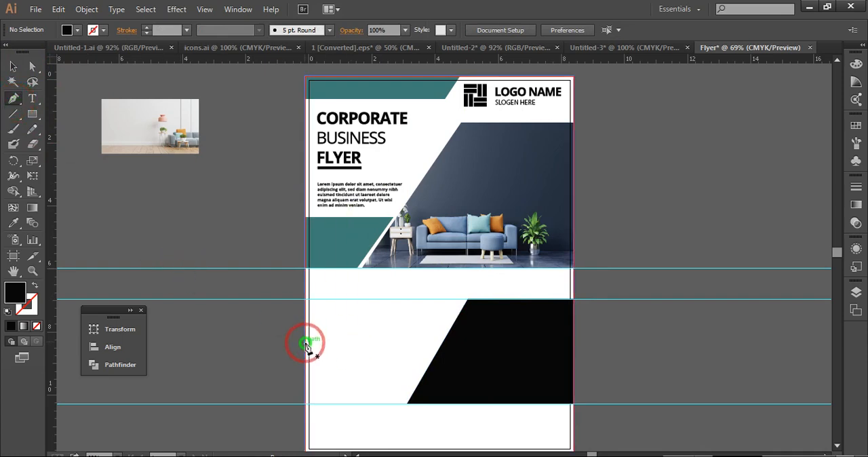
{"action": "left_click", "coordinate": [305, 337]}
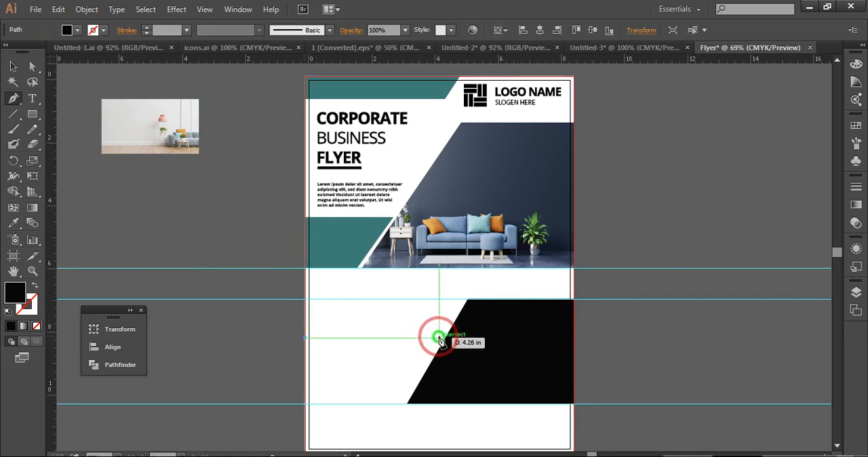
{"action": "left_click", "coordinate": [439, 337]}
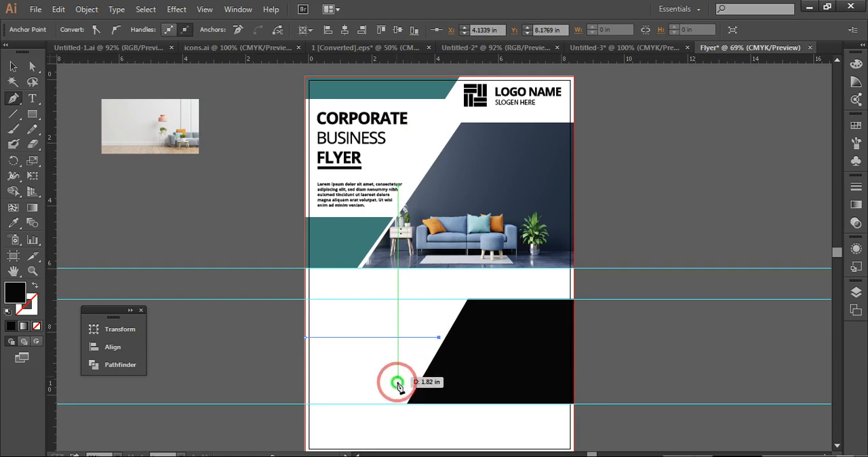
{"action": "left_click", "coordinate": [384, 431]}
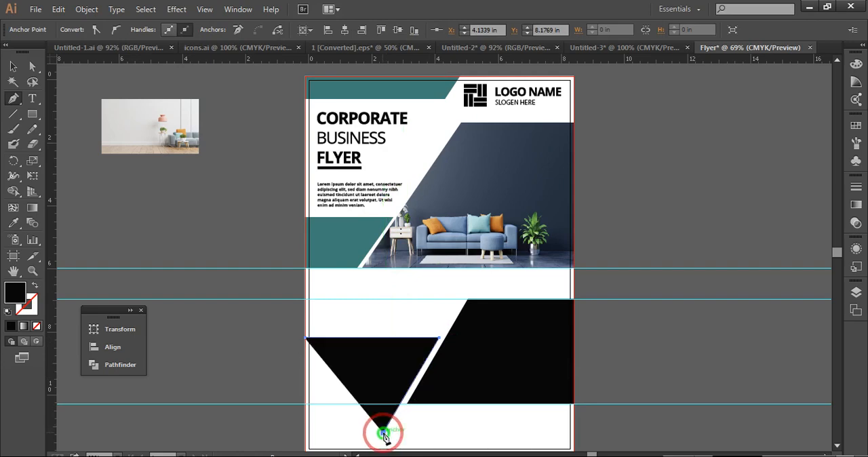
{"action": "left_click", "coordinate": [305, 432]}
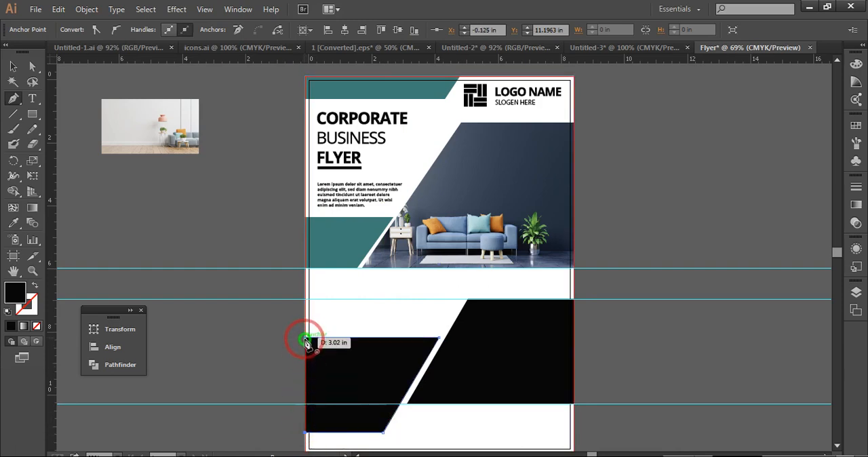
{"action": "left_click", "coordinate": [305, 339]}
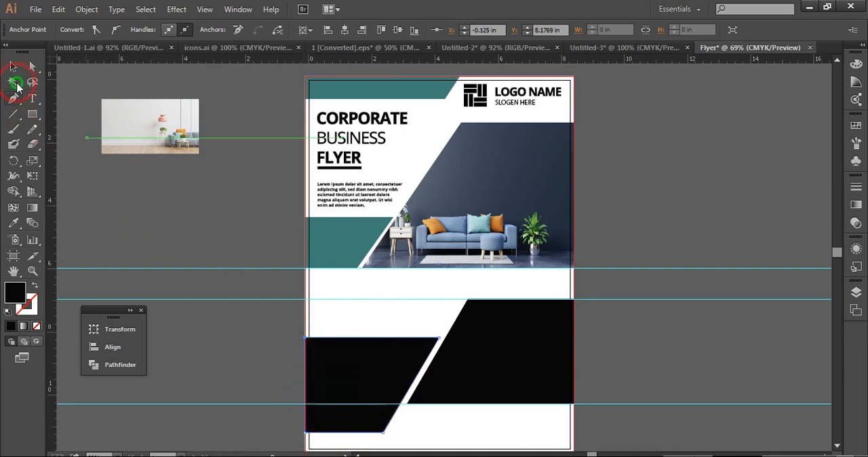
Fill the second slanted shape with the teal sampled from the small teal shape above it
{"action": "left_click", "coordinate": [15, 67]}
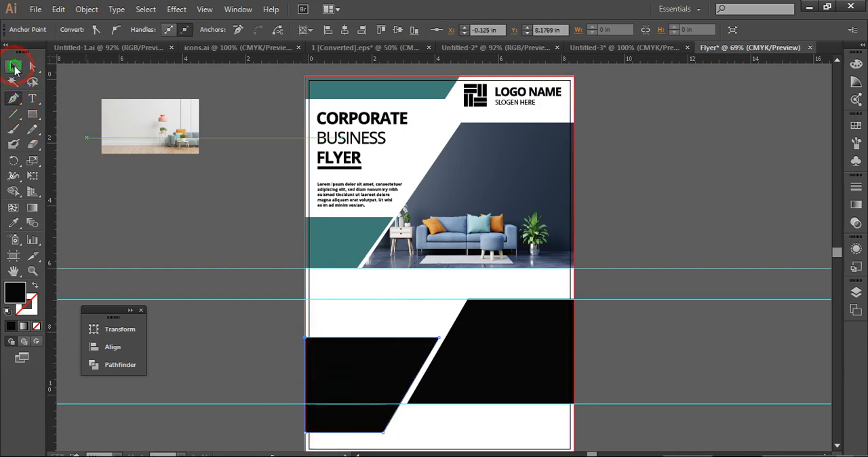
{"action": "left_click", "coordinate": [13, 222]}
{"action": "left_click", "coordinate": [301, 269]}
{"action": "left_click", "coordinate": [329, 248]}
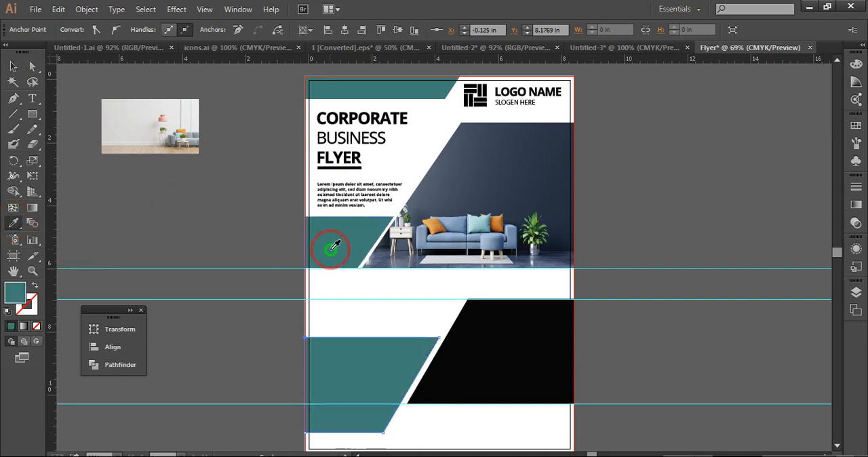
{"action": "left_click", "coordinate": [13, 68]}
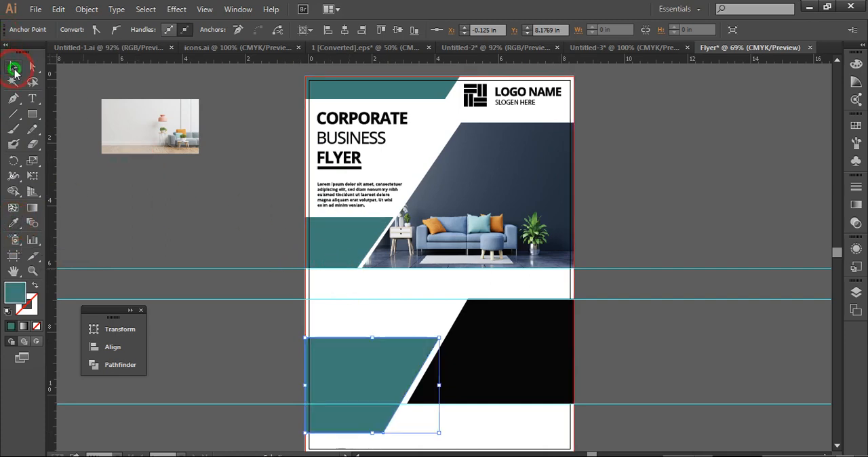
{"action": "left_click", "coordinate": [188, 169]}
Place the light living-room photo behind the black shape and scale it to about 6.4 by 3.6 in to cover it
{"action": "left_click", "coordinate": [499, 348]}
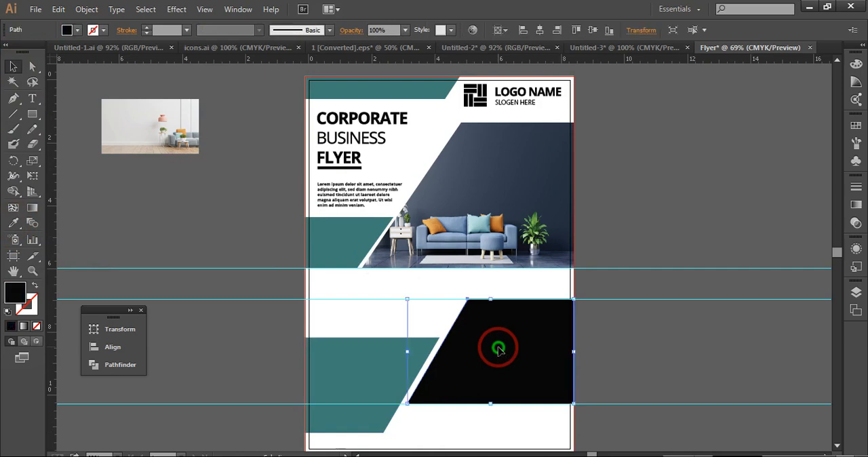
{"action": "left_click_drag", "start_coordinate": [160, 113], "coordinate": [535, 304]}
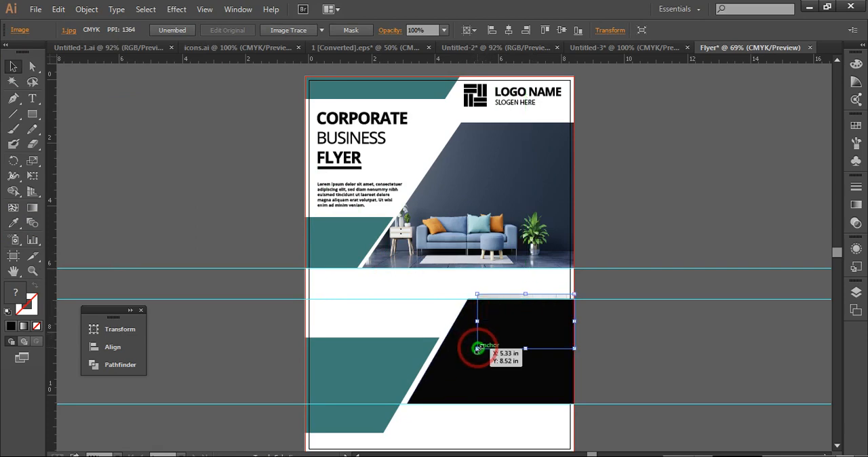
{"action": "left_click_drag", "start_coordinate": [477, 348], "coordinate": [358, 409]}
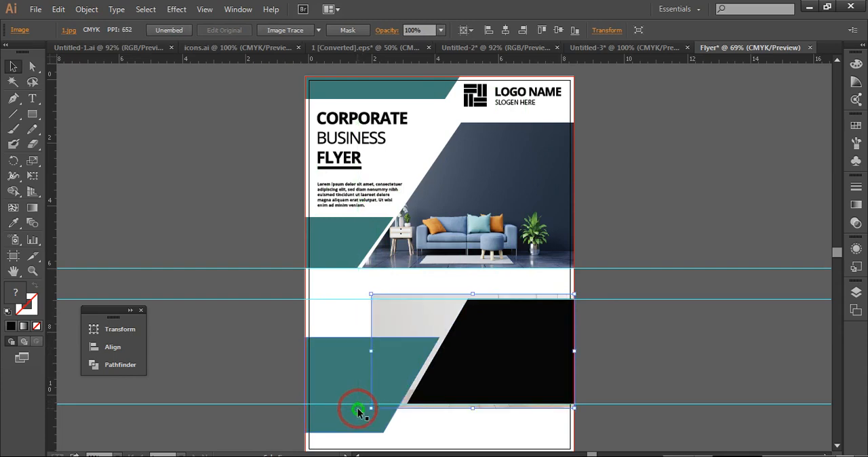
Make a clipping mask of the living-room photo with the black slanted shape
{"action": "right_click", "coordinate": [475, 348]}
{"action": "left_click", "coordinate": [508, 290]}
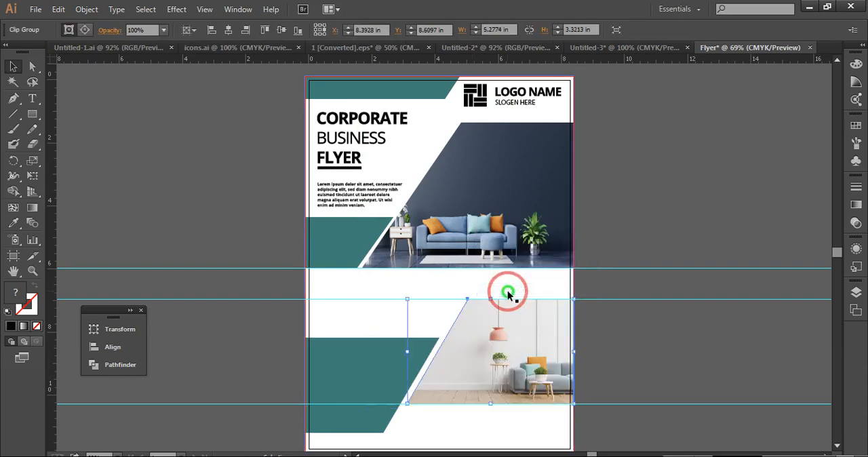
{"action": "left_click", "coordinate": [649, 206]}
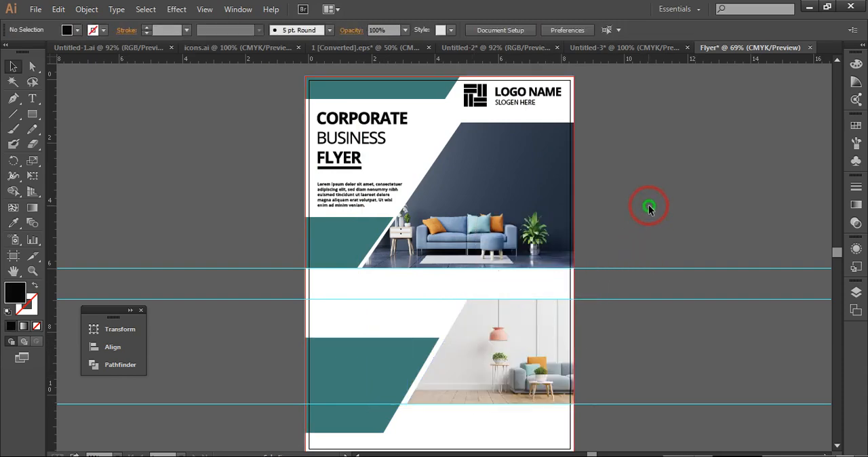
{"action": "left_click", "coordinate": [837, 446]}
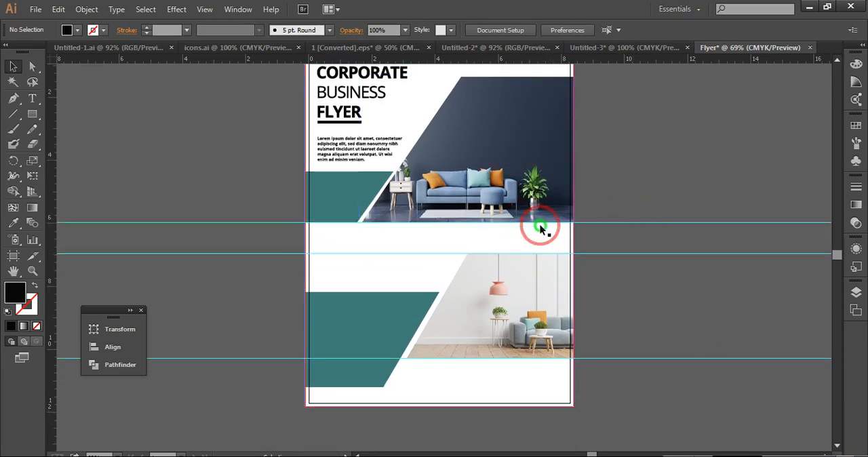
Draw a black slanted parallelogram with the Pen tool below the living-room photo, about 2.6 by 0.85 in, a narrow gap from the teal shape
{"action": "left_click", "coordinate": [15, 99]}
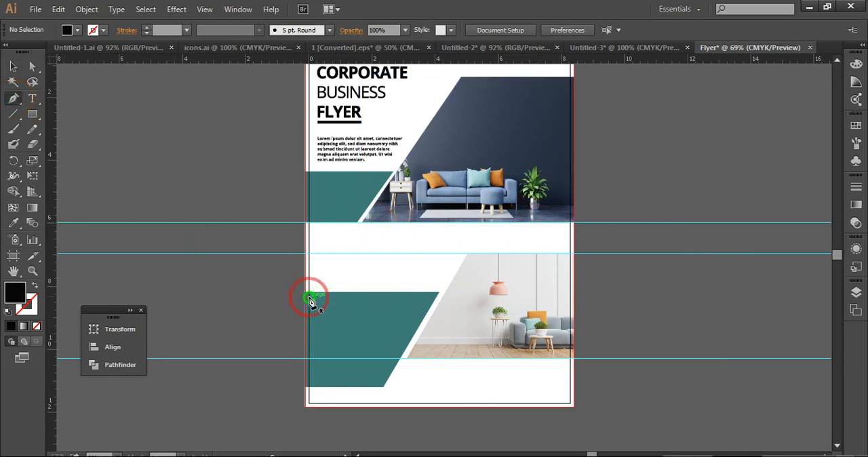
{"action": "left_click", "coordinate": [389, 386]}
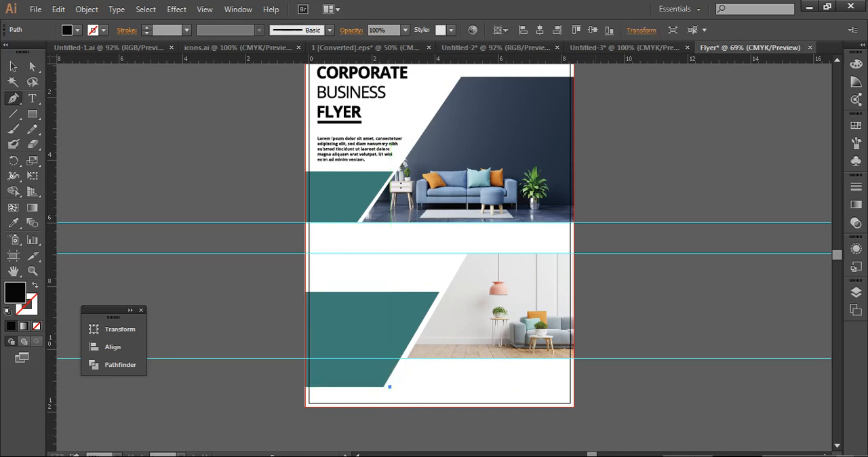
{"action": "left_click", "coordinate": [453, 389]}
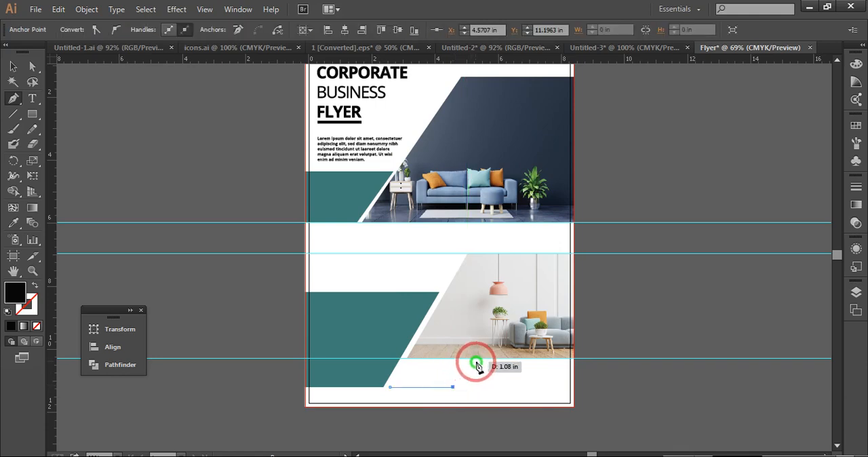
{"action": "left_click", "coordinate": [471, 364]}
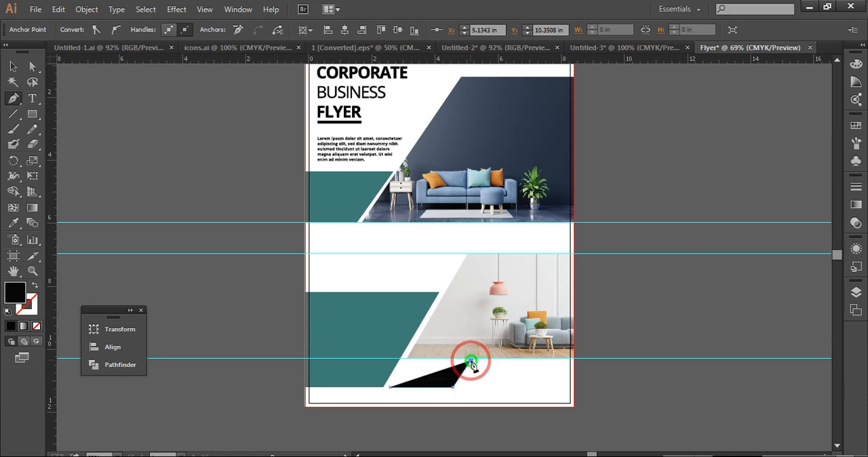
{"action": "left_click", "coordinate": [406, 365]}
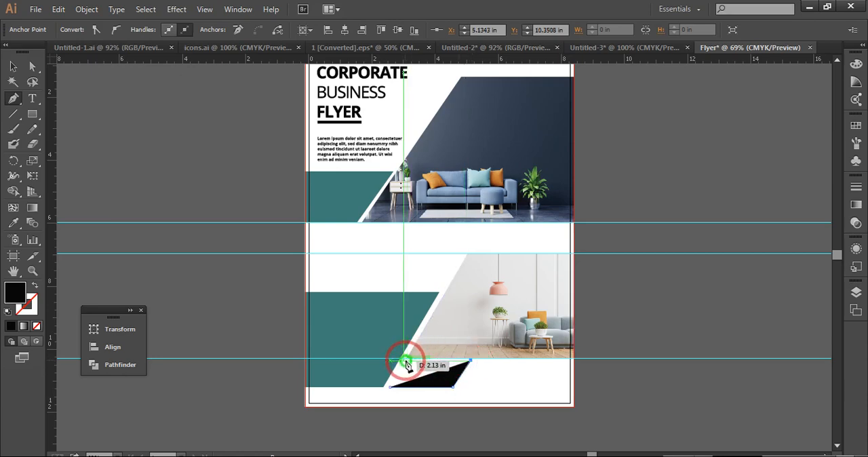
{"action": "left_click", "coordinate": [391, 388]}
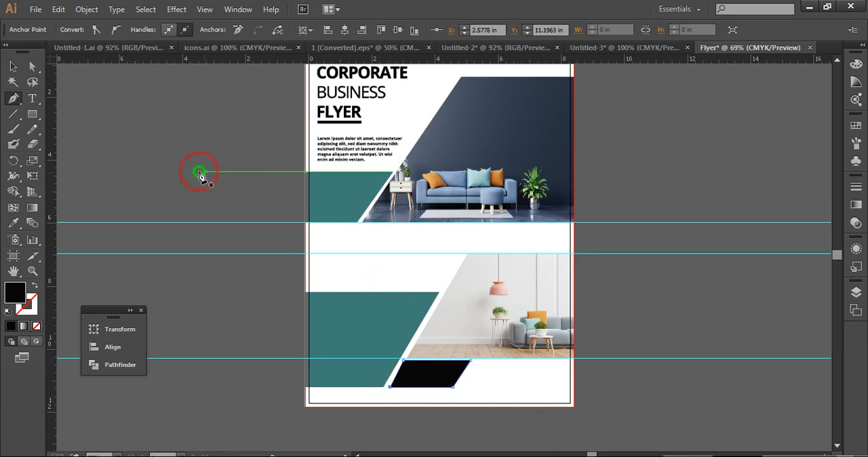
{"action": "left_click", "coordinate": [13, 66]}
{"action": "left_click", "coordinate": [140, 135]}
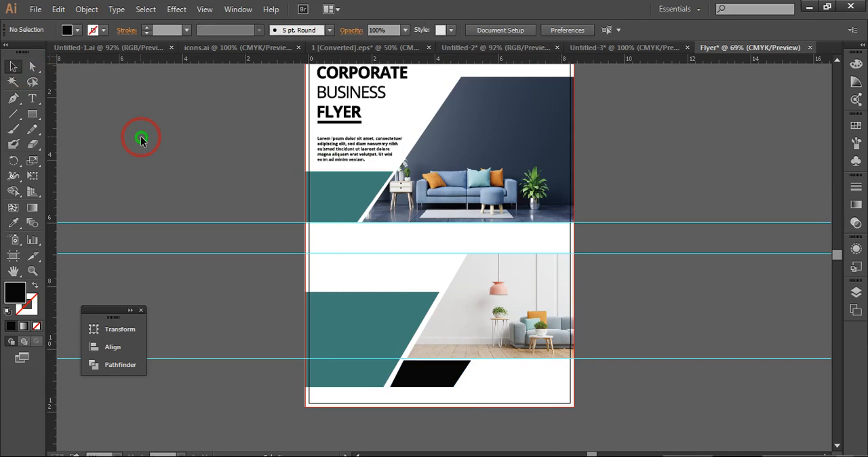
Move the black parallelogram's lower corner anchor nearest the teal shape to about X 2.54 in, making the gap between them even
{"action": "left_click", "coordinate": [417, 370]}
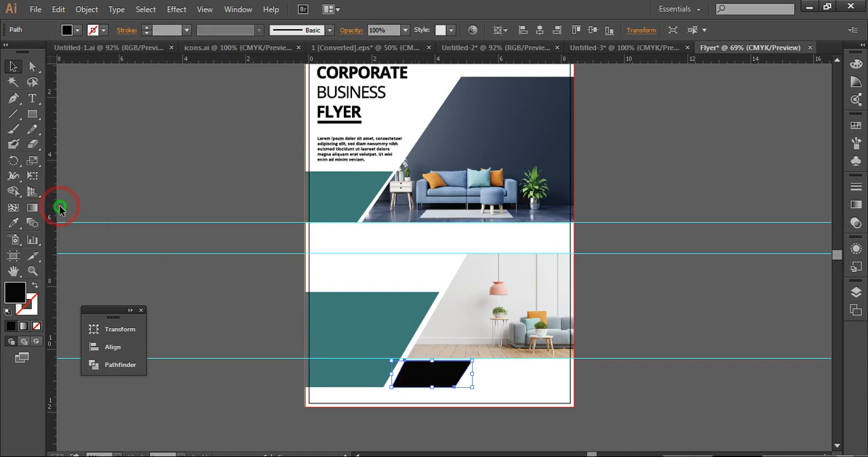
{"action": "left_click", "coordinate": [32, 66]}
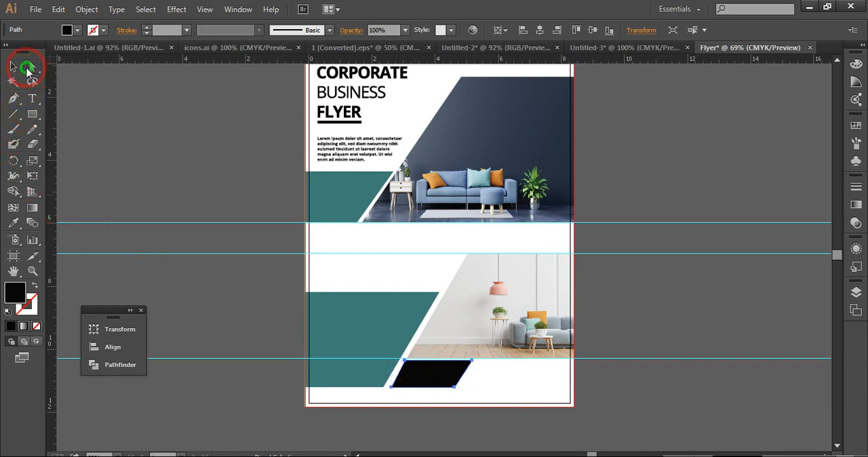
{"action": "left_click_drag", "start_coordinate": [232, 345], "coordinate": [392, 392]}
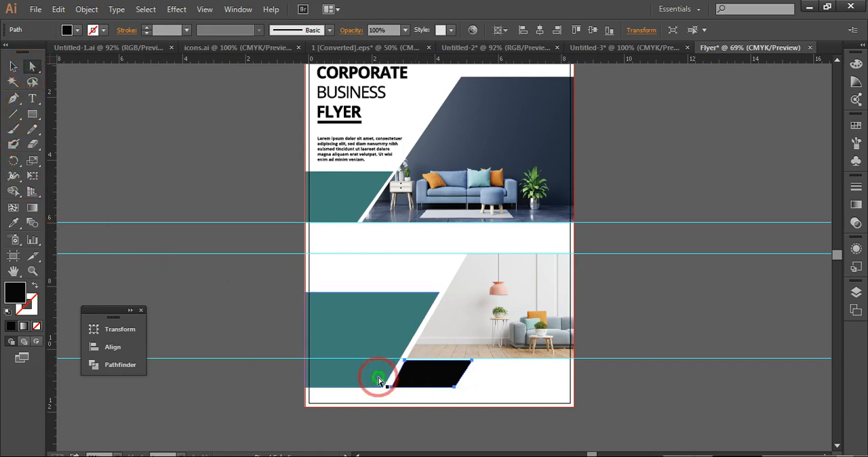
{"action": "left_click", "coordinate": [116, 452]}
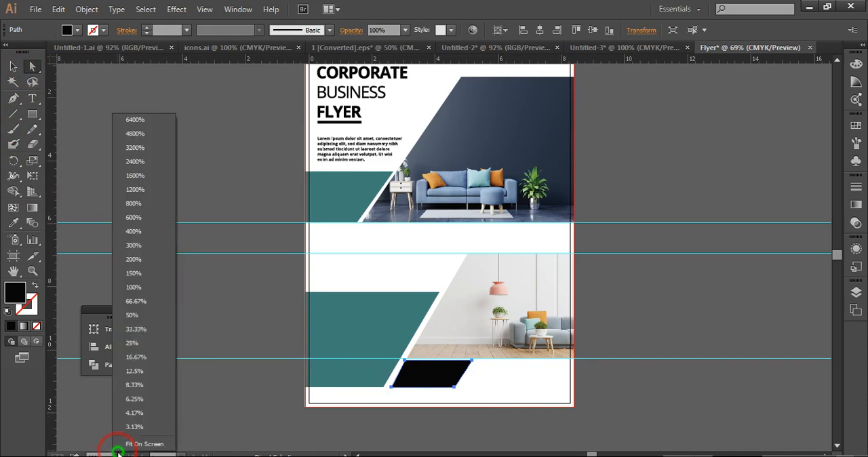
{"action": "left_click", "coordinate": [133, 287]}
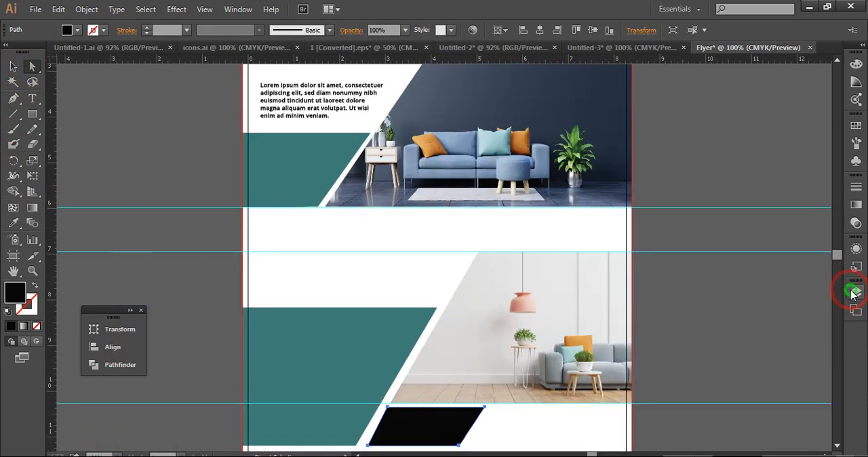
{"action": "left_click_drag", "start_coordinate": [839, 257], "coordinate": [840, 261]}
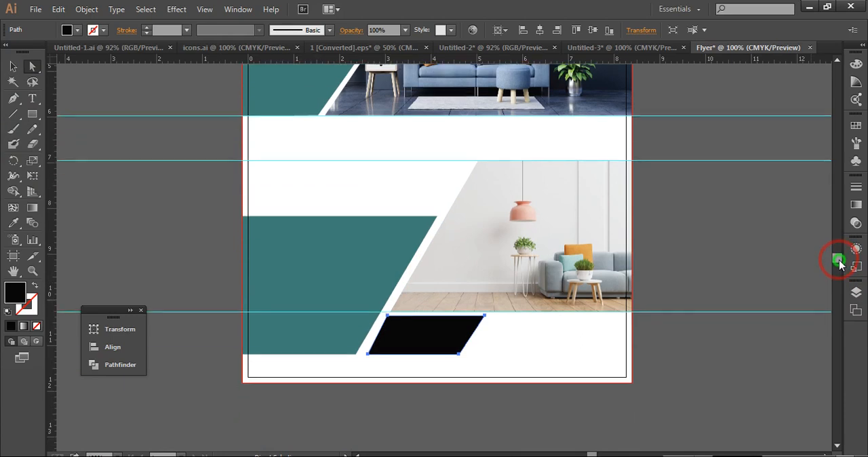
{"action": "left_click", "coordinate": [370, 358]}
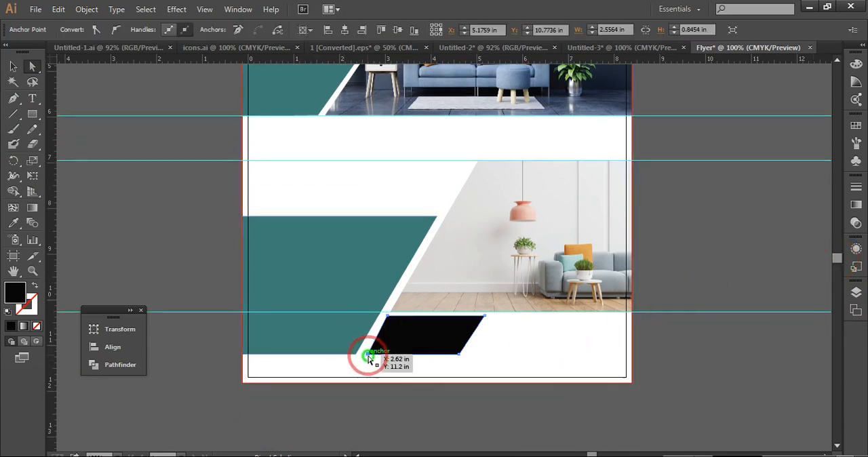
{"action": "left_click_drag", "start_coordinate": [368, 357], "coordinate": [365, 358]}
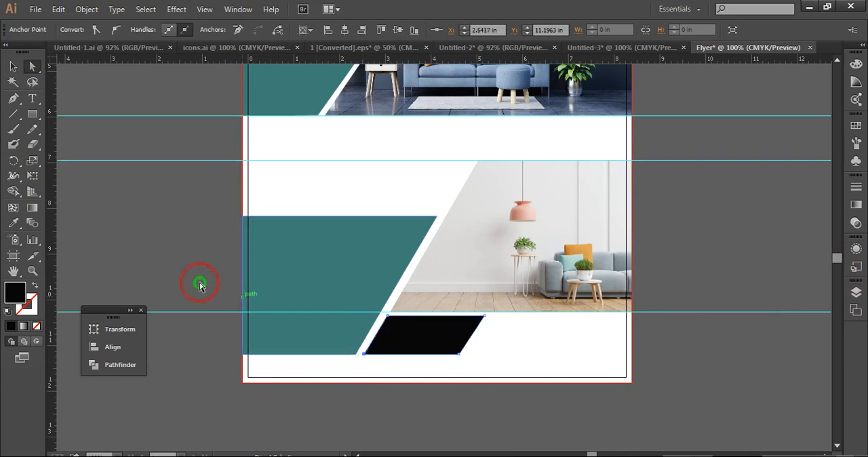
{"action": "left_click", "coordinate": [136, 215]}
{"action": "left_click", "coordinate": [8, 64]}
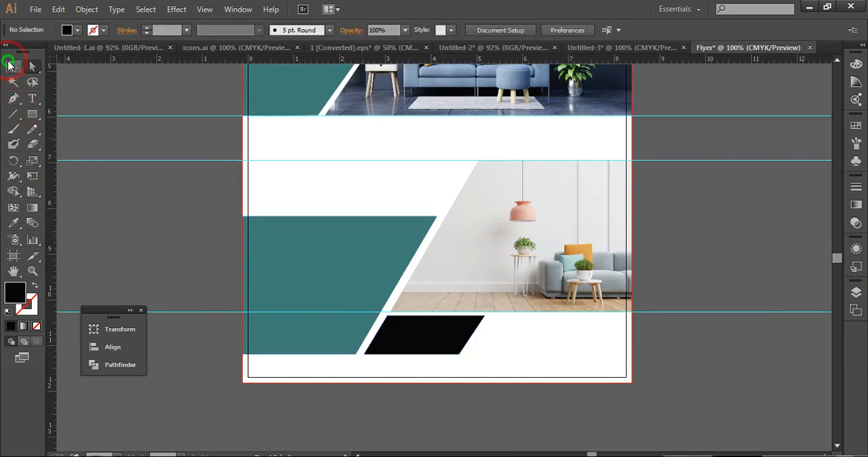
Draw a second black Pen shape beside the parallelogram, about 3.7 by 0.85 in, reaching the bleed edge with a parallel slanted side and narrow gap
{"action": "left_click", "coordinate": [14, 99]}
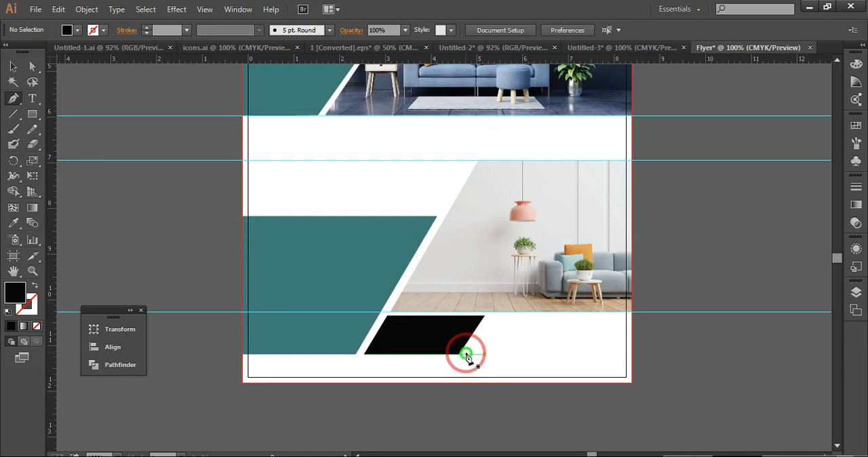
{"action": "left_click", "coordinate": [465, 354]}
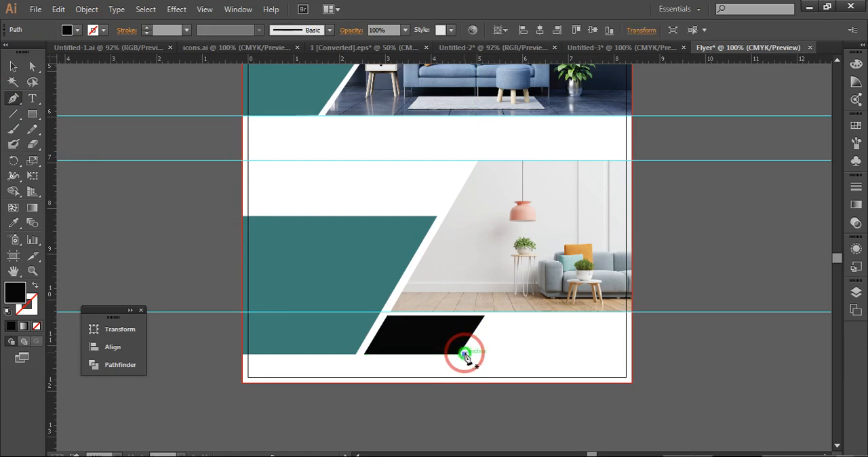
{"action": "left_click", "coordinate": [489, 316]}
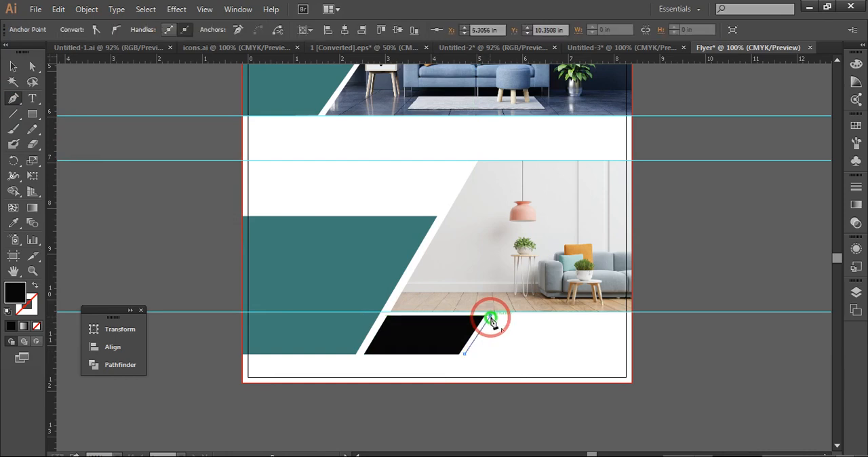
{"action": "left_click", "coordinate": [630, 316]}
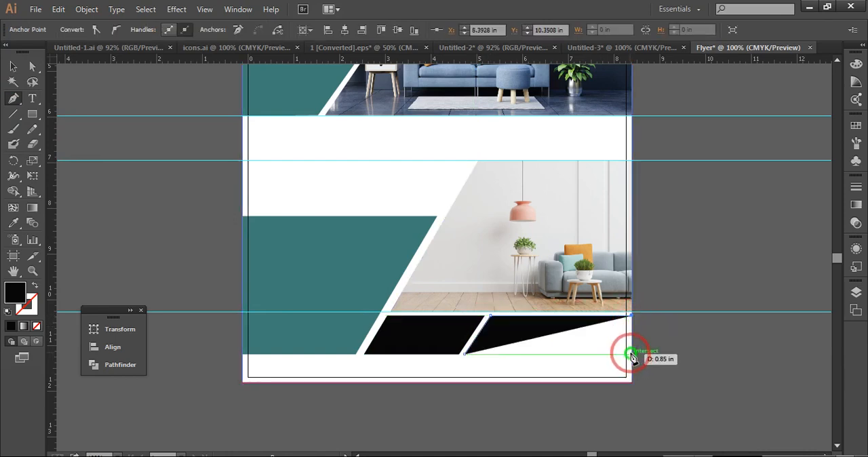
{"action": "left_click", "coordinate": [631, 353]}
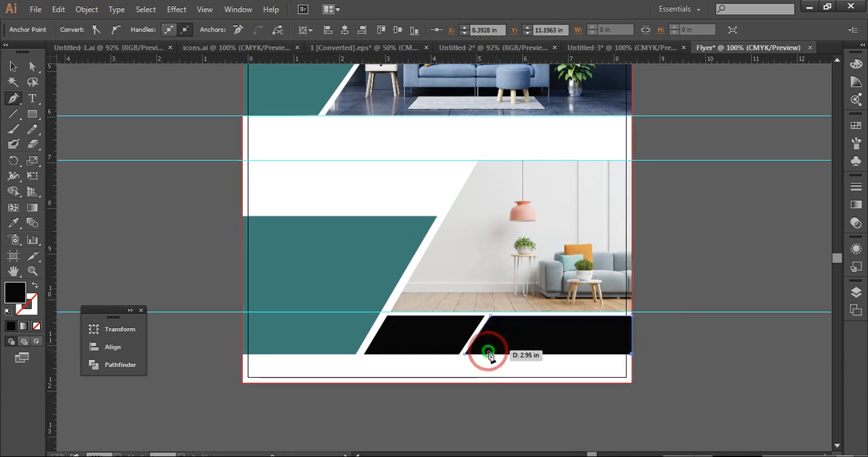
{"action": "left_click", "coordinate": [463, 354]}
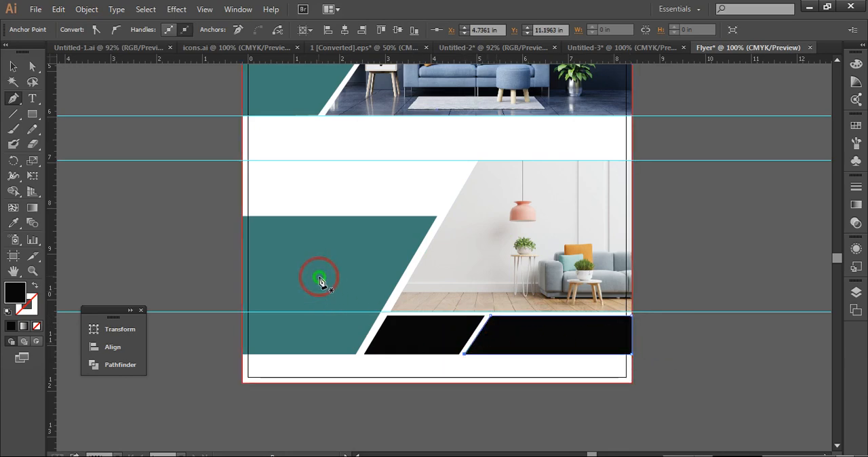
{"action": "left_click", "coordinate": [16, 66]}
{"action": "left_click", "coordinate": [110, 101]}
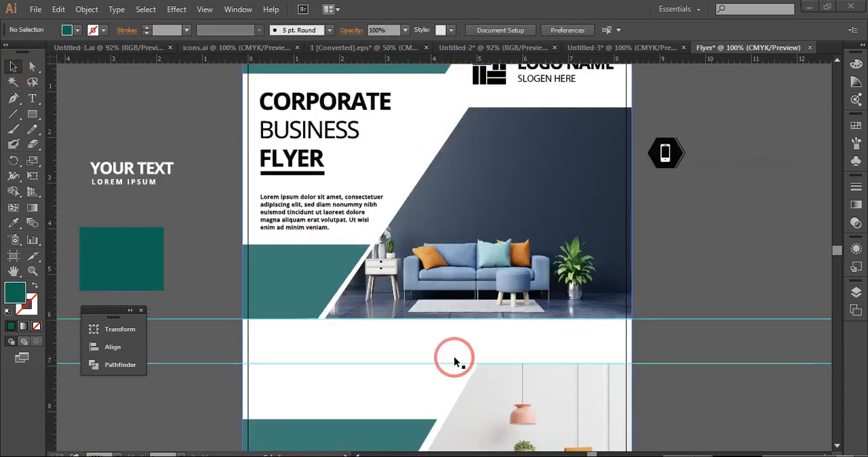
Draw a dark teal Pen shape between the two photos, about 4.26 by 0.89 in, slanting inward from its upper corner and ending at the bleed edge
{"action": "left_click", "coordinate": [14, 99]}
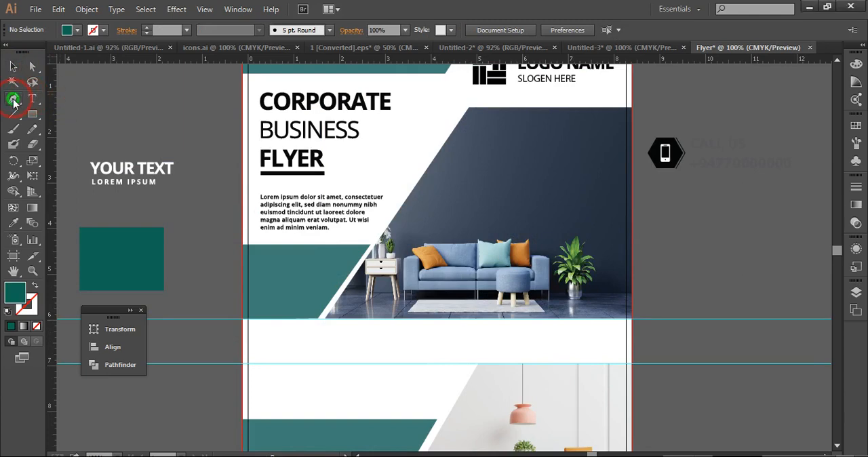
{"action": "left_click", "coordinate": [436, 323]}
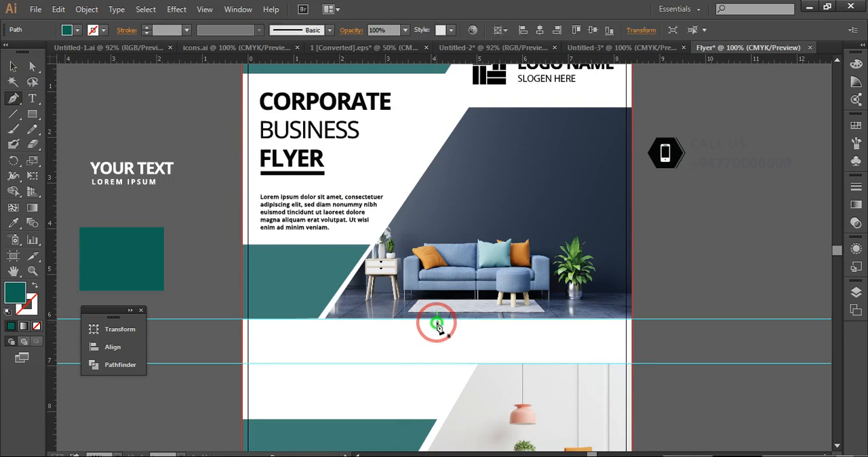
{"action": "left_click", "coordinate": [473, 364]}
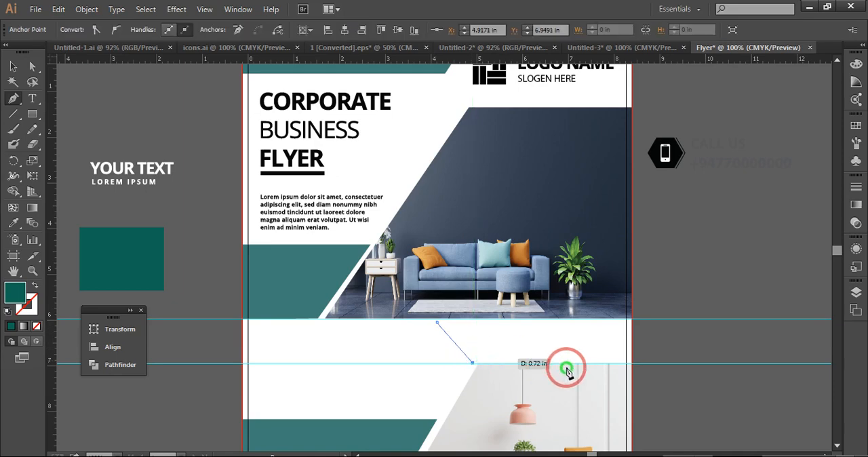
{"action": "left_click", "coordinate": [631, 363]}
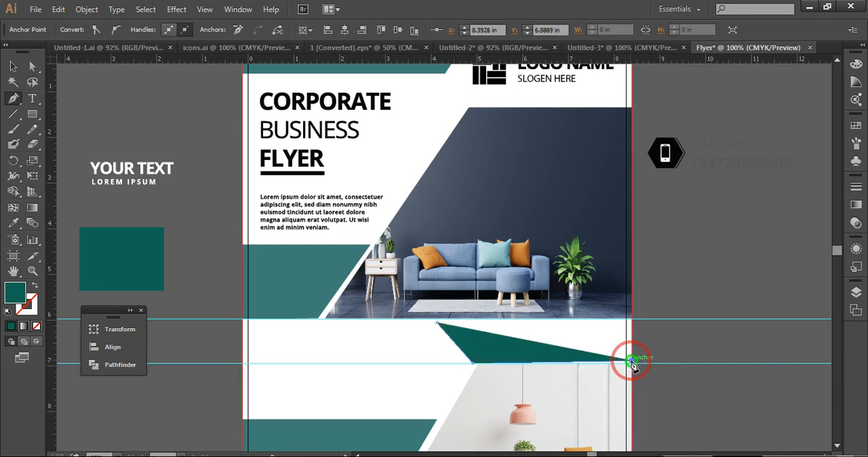
{"action": "key", "text": "ctrl+z"}
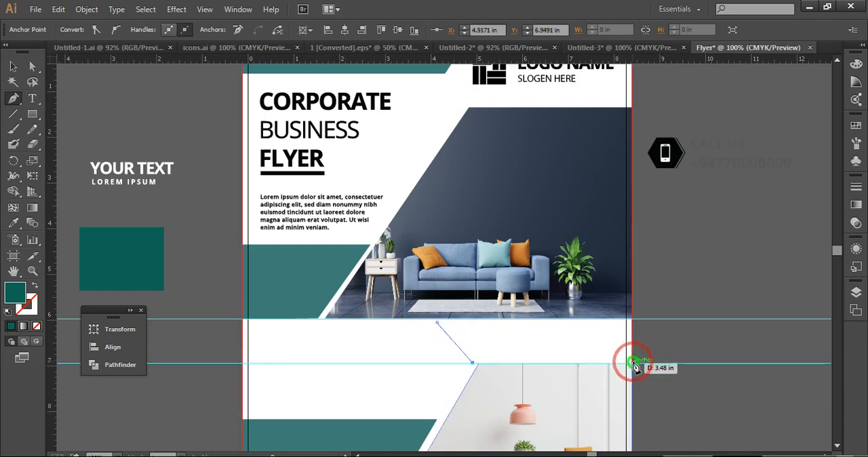
{"action": "left_click", "coordinate": [631, 363]}
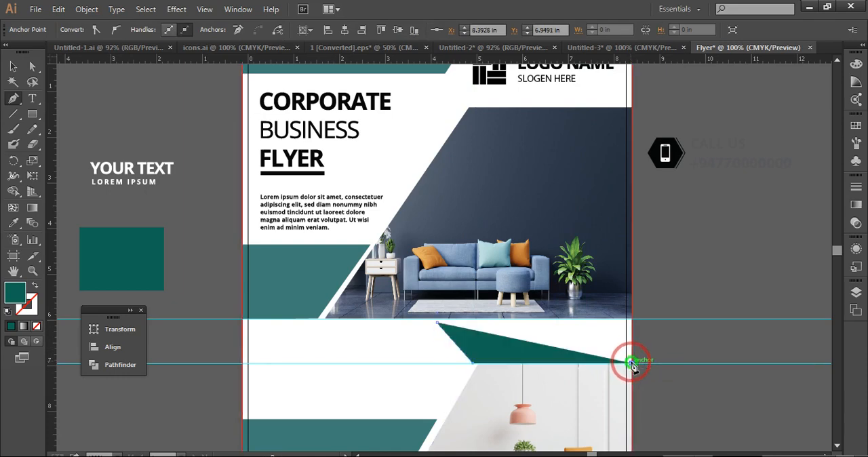
{"action": "left_click", "coordinate": [632, 322]}
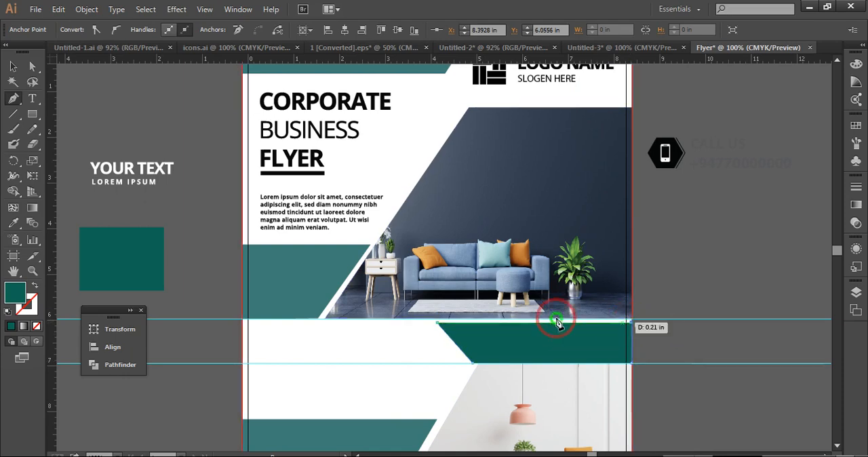
{"action": "left_click", "coordinate": [439, 325]}
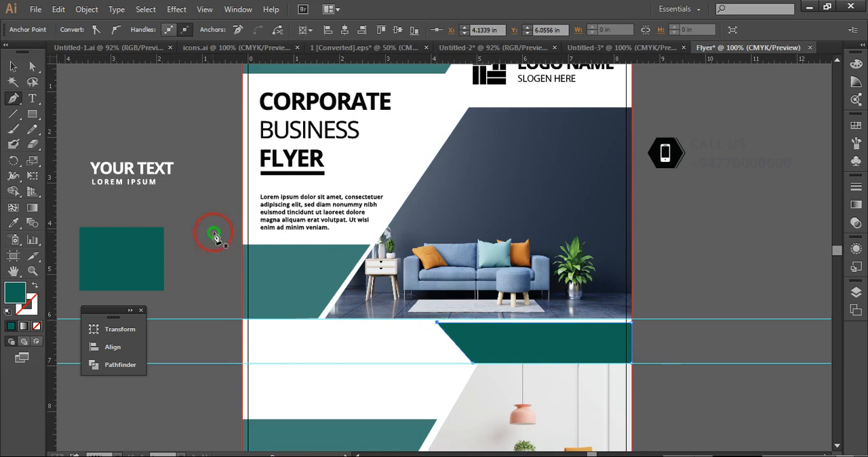
Nudge the dark teal shape's upper slanted corner anchor to about Y 6.04 in and deselect the shape
{"action": "left_click", "coordinate": [14, 67]}
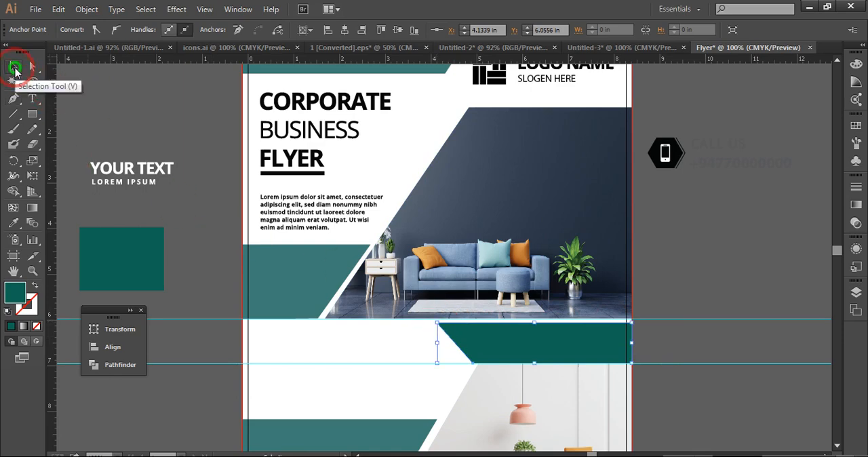
{"action": "key", "text": "Up"}
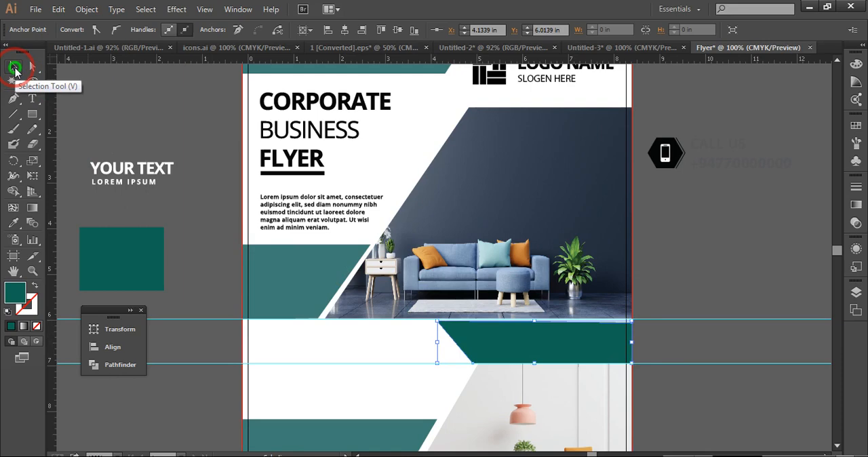
{"action": "key", "text": "Down"}
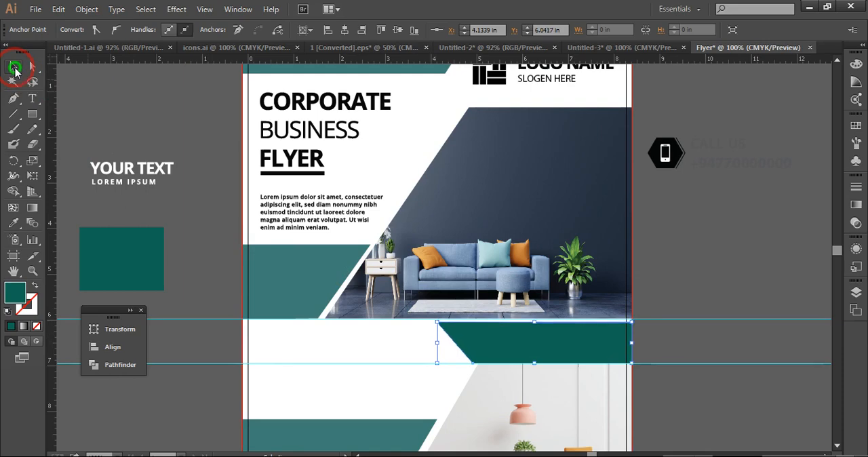
{"action": "left_click", "coordinate": [728, 271]}
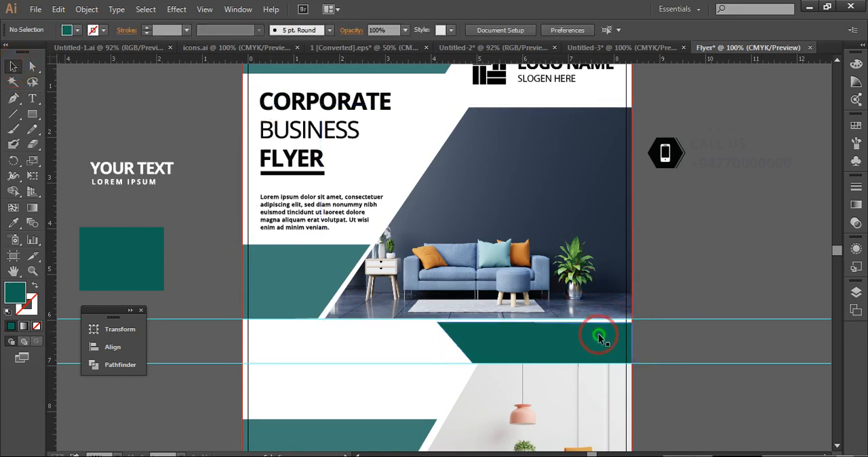
Nudge the dark teal shape between the two photos up three increments and deselect it
{"action": "left_click", "coordinate": [594, 343]}
{"action": "key", "text": "Up"}
{"action": "key", "text": "Up"}
{"action": "key", "text": "Up"}
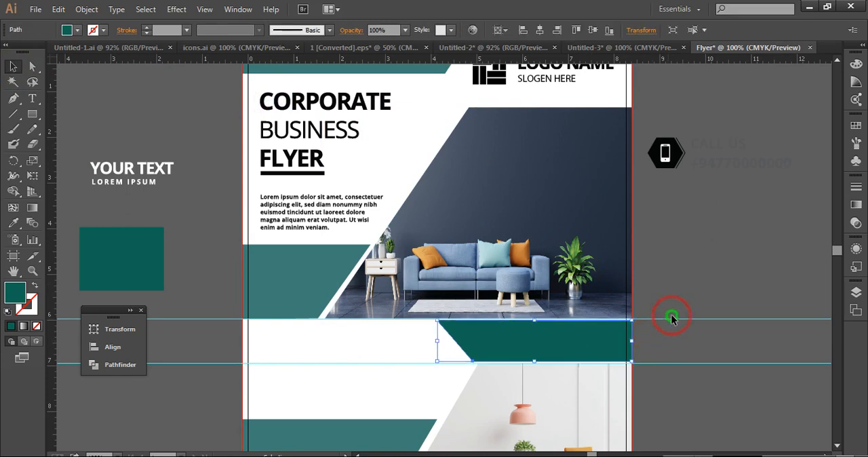
{"action": "left_click", "coordinate": [699, 266]}
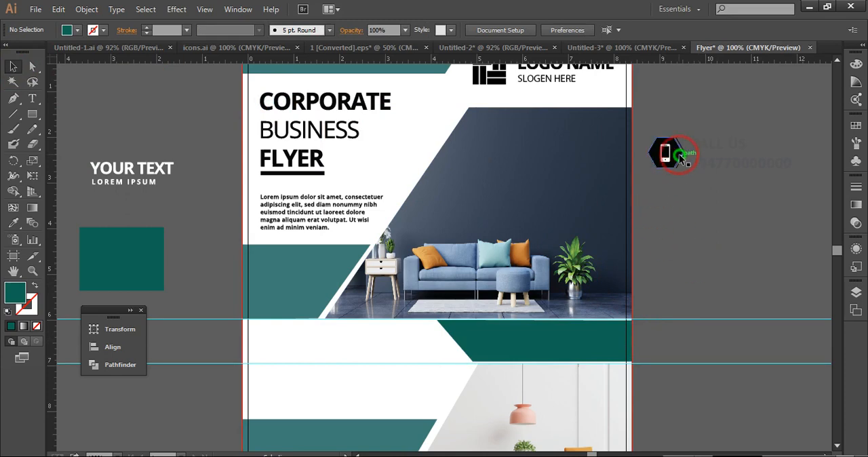
Move the phone icon and CALL US contact group from beside the artboard onto the dark teal shape
{"action": "left_click_drag", "start_coordinate": [719, 155], "coordinate": [545, 337]}
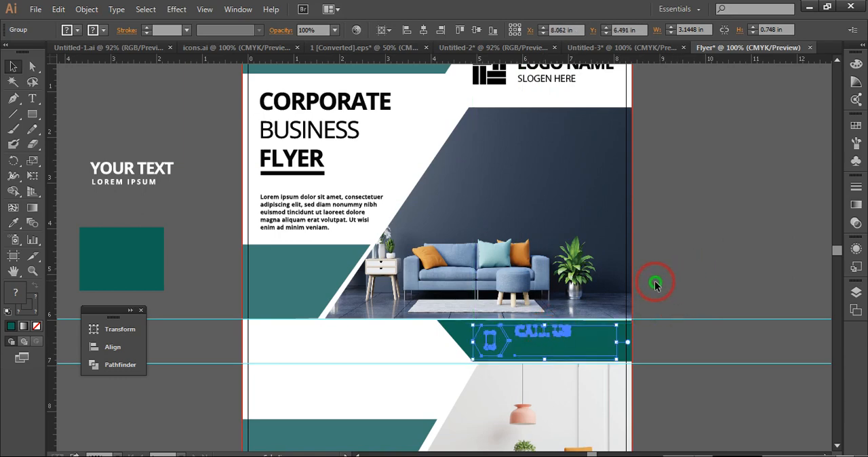
{"action": "right_click", "coordinate": [549, 330]}
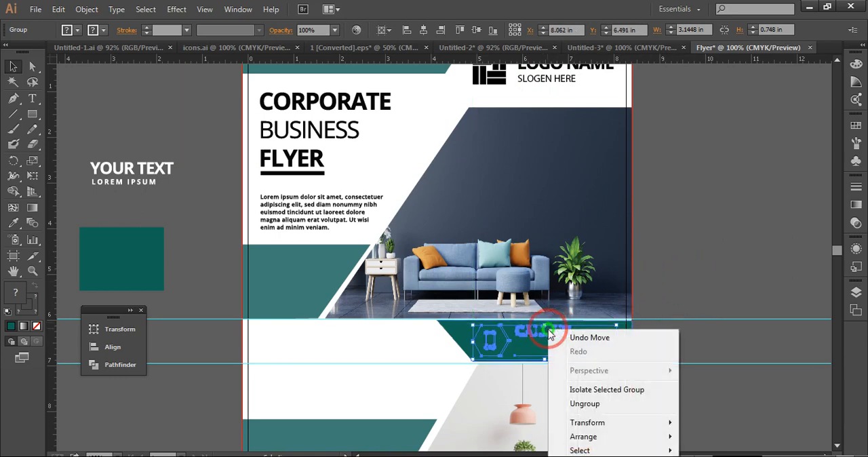
{"action": "left_click", "coordinate": [584, 405]}
{"action": "left_click", "coordinate": [692, 213]}
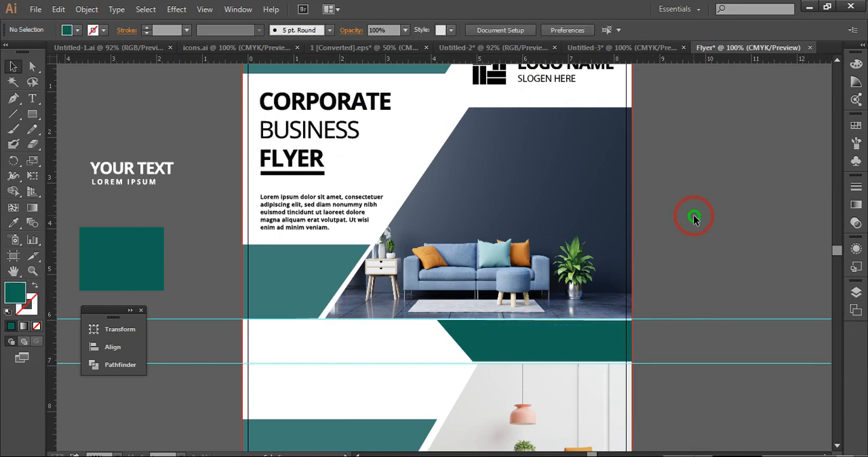
{"action": "left_click", "coordinate": [525, 341]}
{"action": "left_click", "coordinate": [524, 338], "text": "ctrl"}
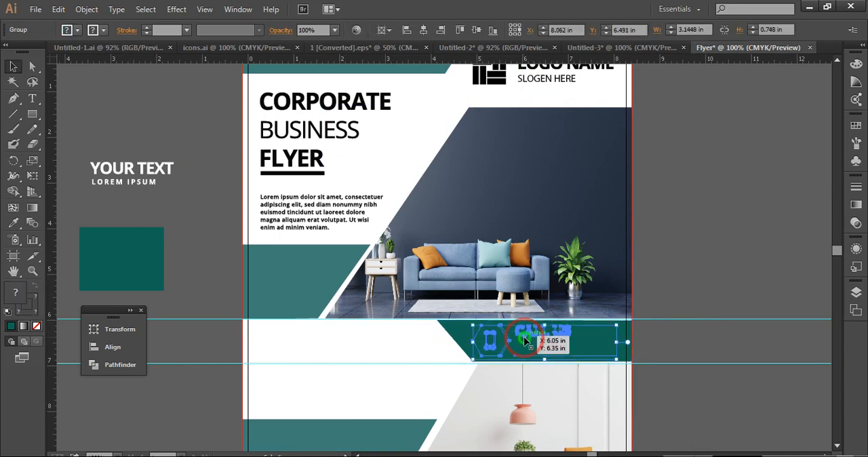
Bring the contact group to the front, above the dark teal shape
{"action": "right_click", "coordinate": [524, 339]}
{"action": "mouse_move", "coordinate": [547, 316]}
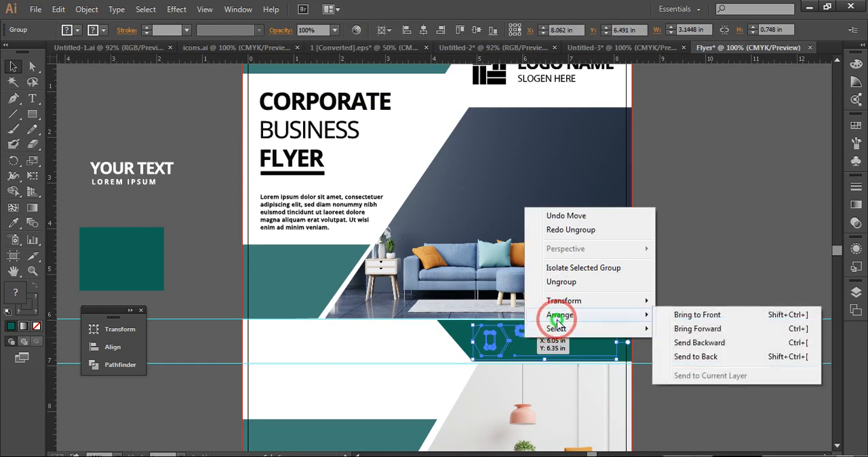
{"action": "left_click", "coordinate": [721, 315]}
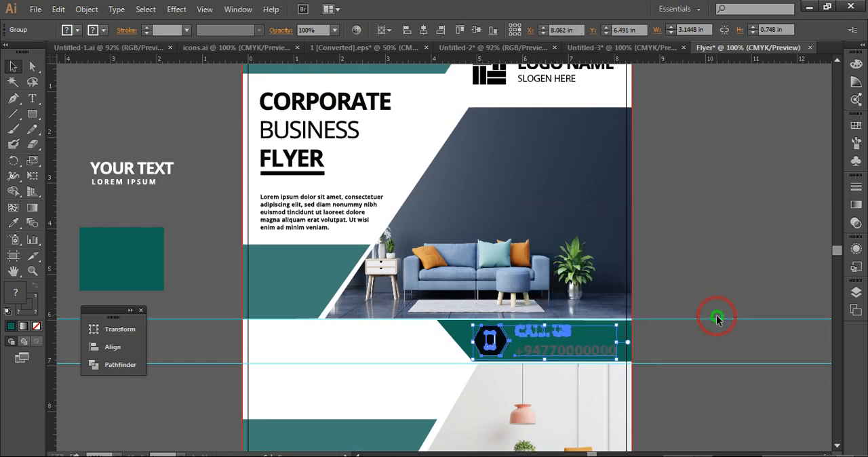
{"action": "left_click", "coordinate": [721, 238]}
Ungroup the contact group on the dark teal shape and deselect its parts
{"action": "left_click", "coordinate": [561, 346]}
{"action": "right_click", "coordinate": [563, 348]}
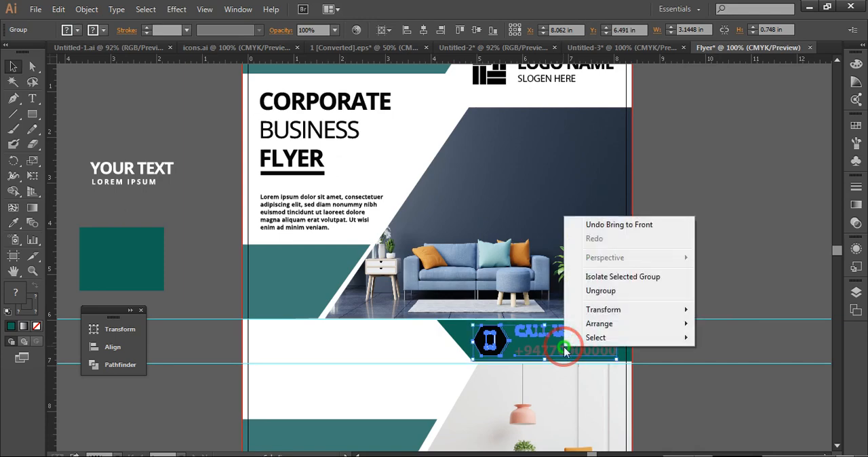
{"action": "left_click", "coordinate": [569, 305]}
{"action": "left_click", "coordinate": [705, 244]}
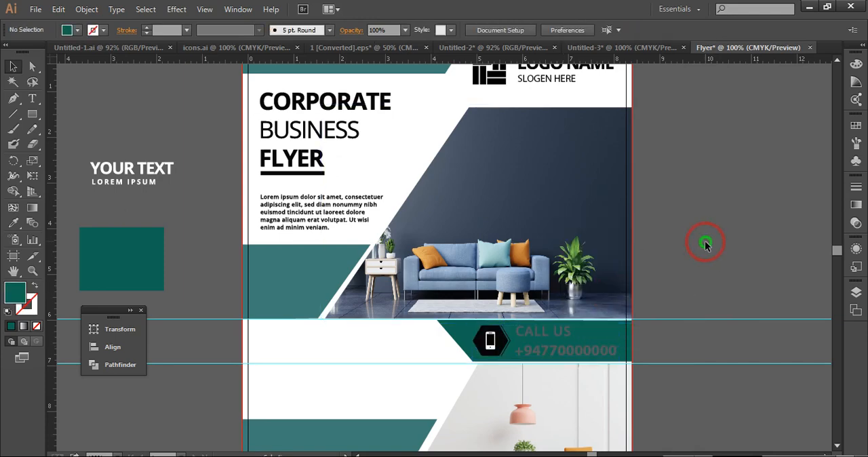
Try to give the CALL US text the black fill of the FLYER heading with the Eyedropper
{"action": "left_click", "coordinate": [555, 333]}
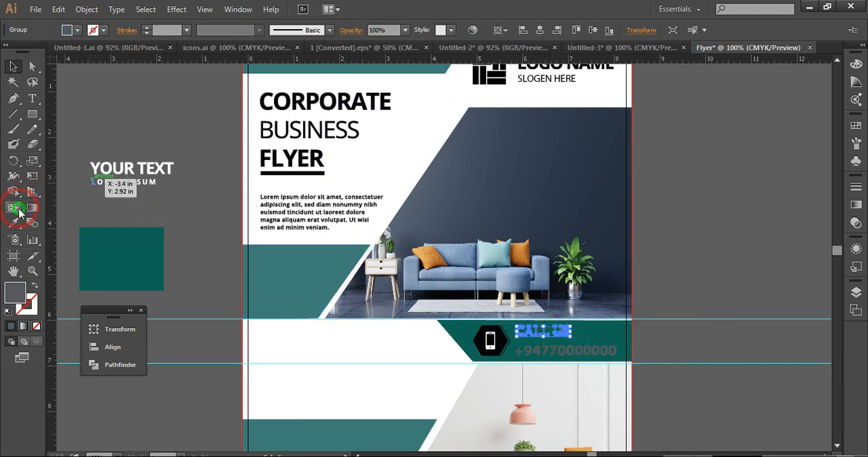
{"action": "left_click", "coordinate": [16, 292]}
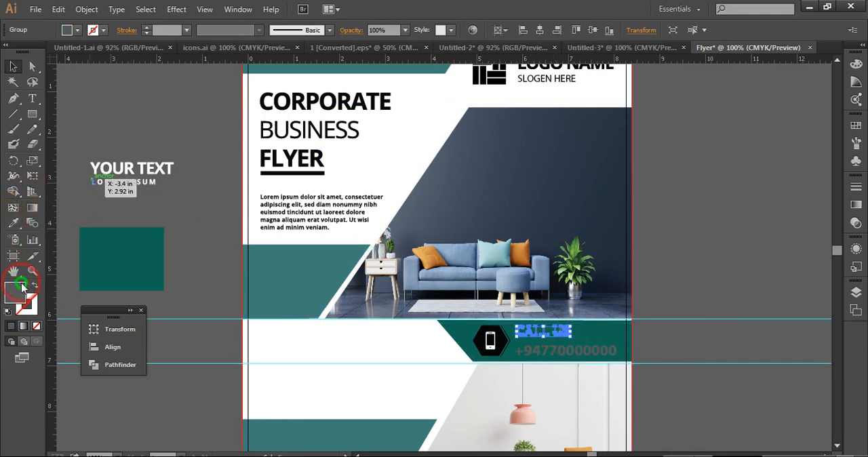
{"action": "left_click", "coordinate": [15, 224]}
{"action": "left_click", "coordinate": [263, 157]}
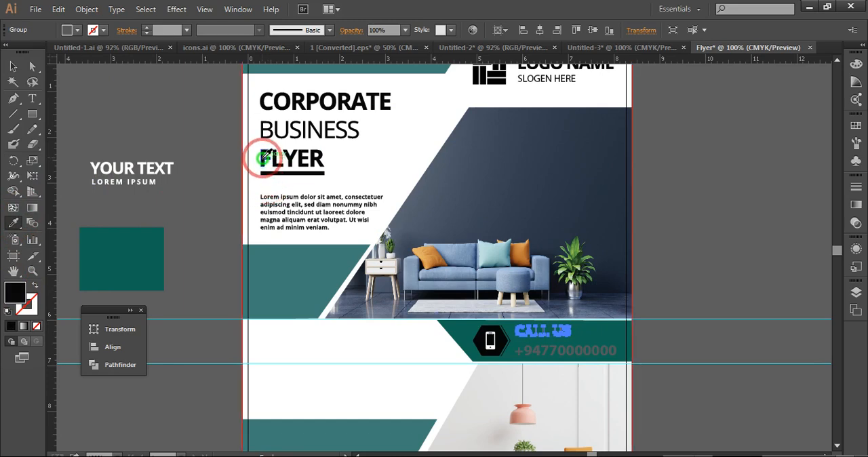
{"action": "left_click", "coordinate": [13, 65]}
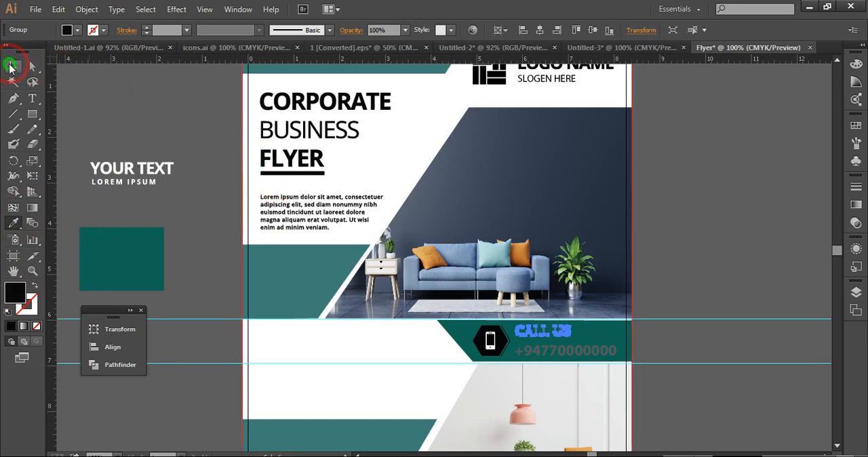
{"action": "left_click", "coordinate": [115, 103]}
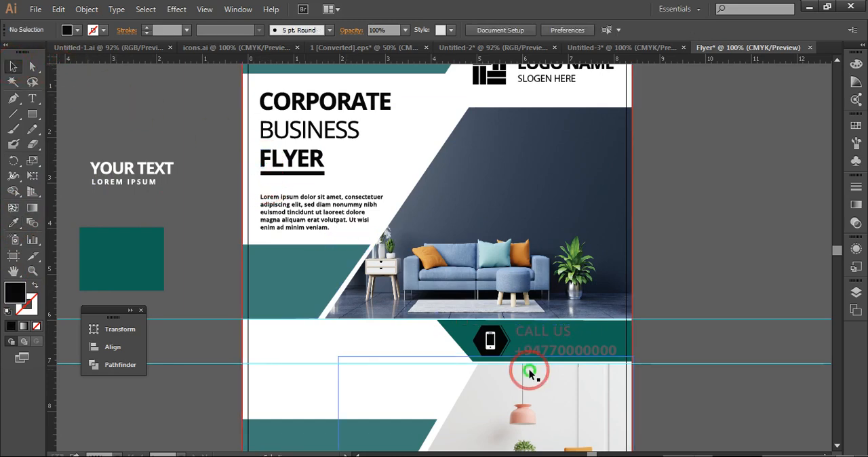
{"action": "left_click_drag", "start_coordinate": [606, 336], "coordinate": [558, 337]}
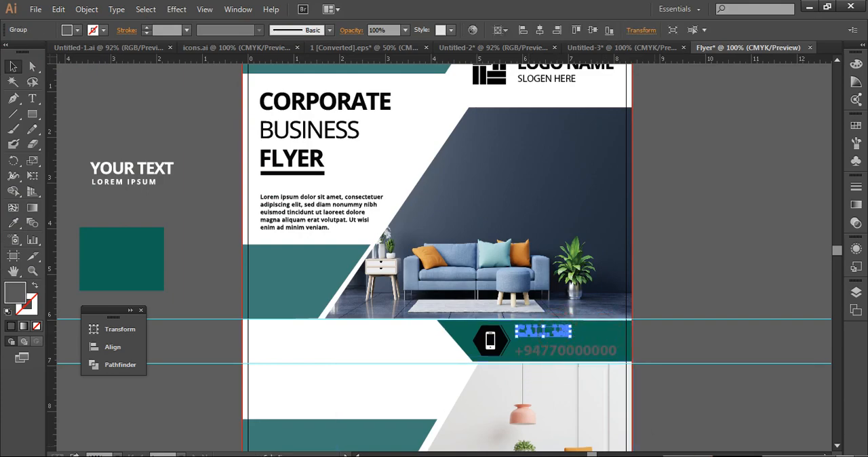
{"action": "left_click", "coordinate": [678, 285]}
Set the fill of the phone number text on the dark teal shape to black, 000000
{"action": "scroll", "coordinate": [678, 285], "scroll_direction": "down", "scroll_amount": 3}
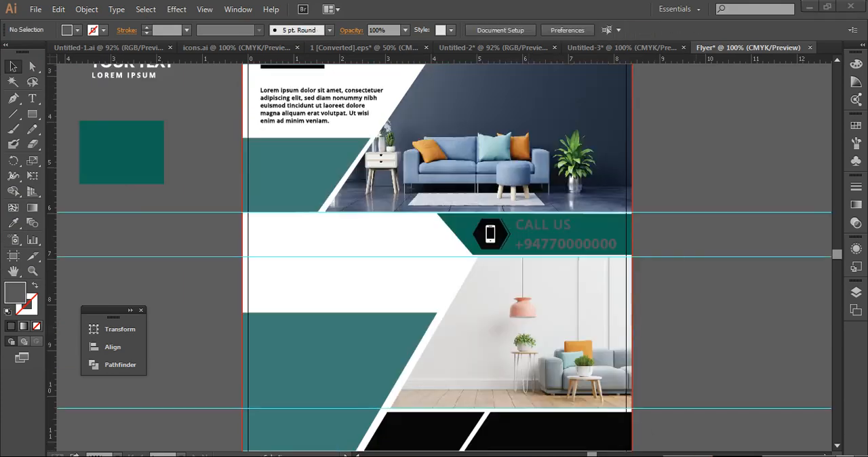
{"action": "left_click", "coordinate": [573, 249]}
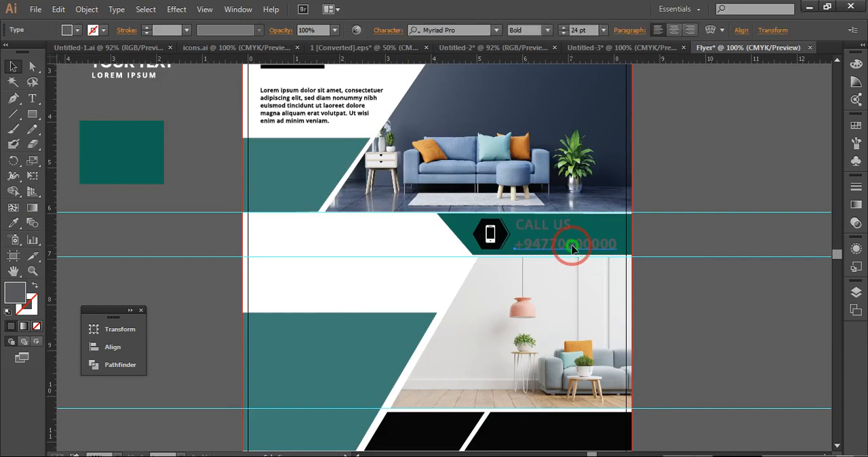
{"action": "double_click", "coordinate": [10, 298]}
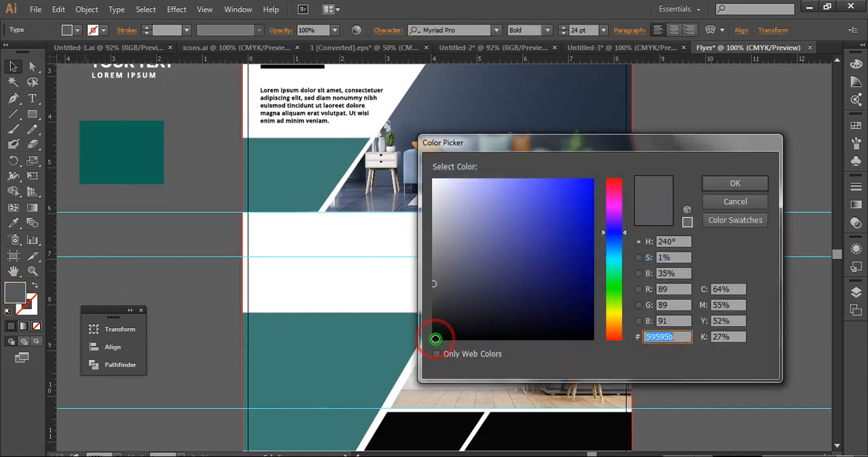
{"action": "left_click", "coordinate": [432, 338]}
{"action": "left_click_drag", "start_coordinate": [433, 337], "coordinate": [415, 350]}
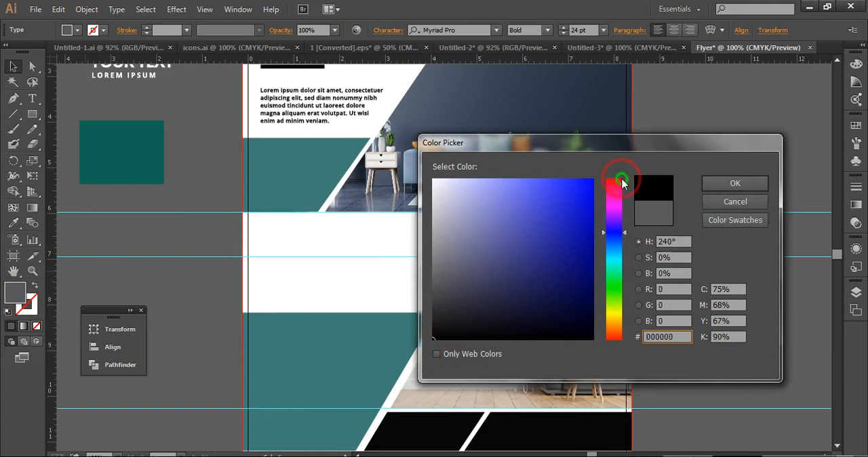
{"action": "left_click", "coordinate": [717, 183]}
{"action": "left_click", "coordinate": [705, 174]}
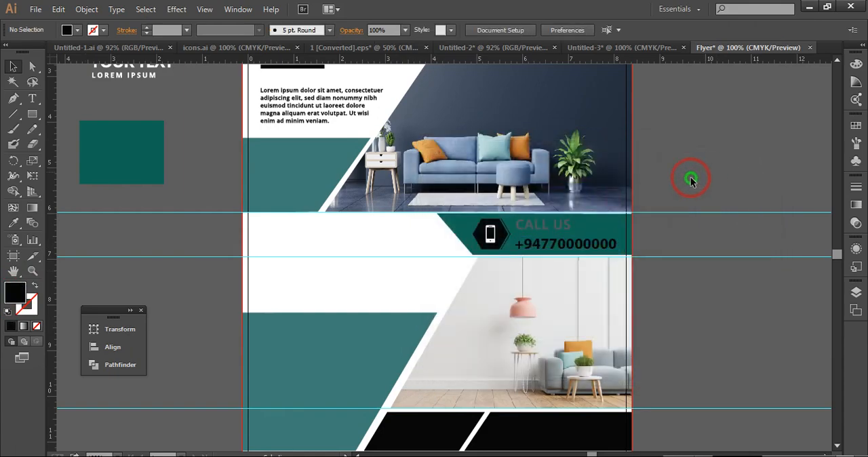
Set the fill of the CALL US text to black, 000000, and deselect it
{"action": "left_click", "coordinate": [557, 227]}
{"action": "left_click", "coordinate": [308, 294]}
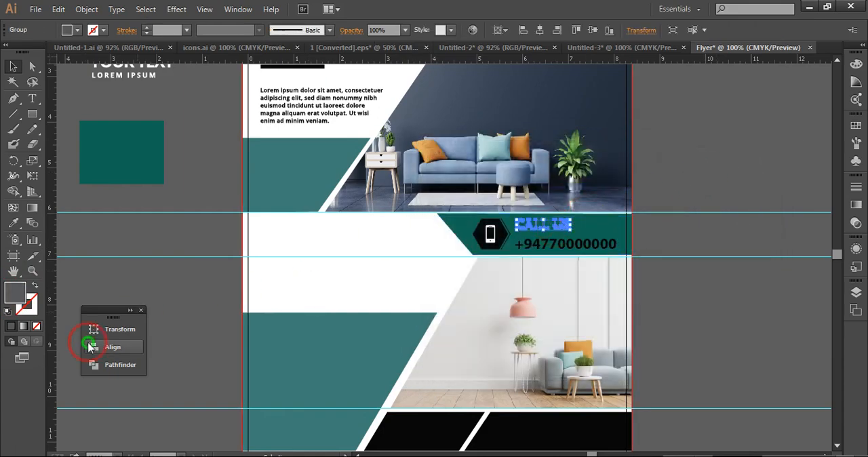
{"action": "left_click", "coordinate": [21, 295]}
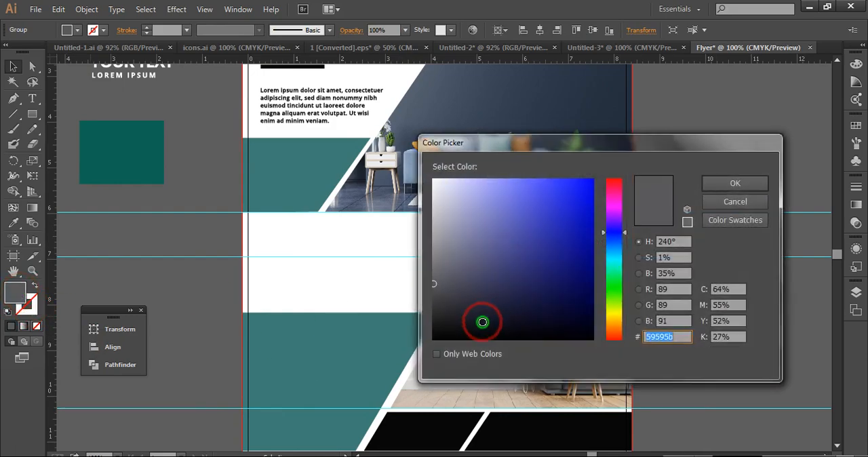
{"action": "left_click", "coordinate": [432, 344]}
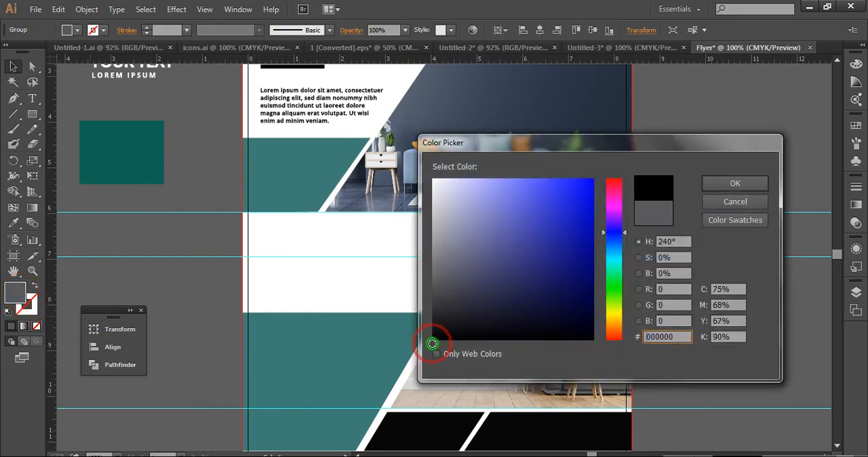
{"action": "left_click", "coordinate": [720, 185]}
{"action": "left_click", "coordinate": [755, 160]}
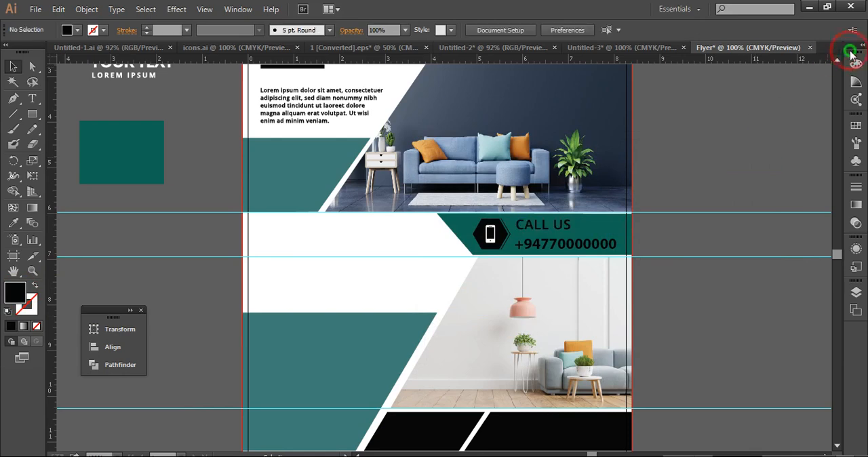
Move the white YOUR TEXT and LOREM IPSUM group onto the upper teal shape below the paragraph
{"action": "left_click", "coordinate": [838, 65]}
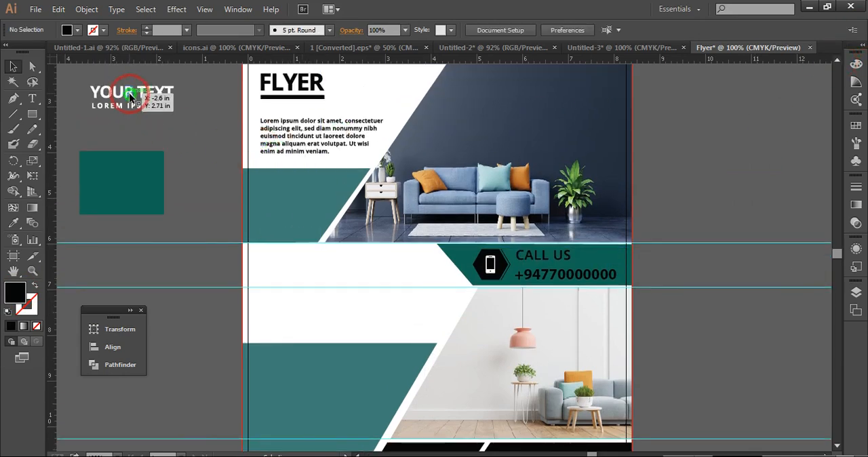
{"action": "left_click_drag", "start_coordinate": [128, 96], "coordinate": [288, 201]}
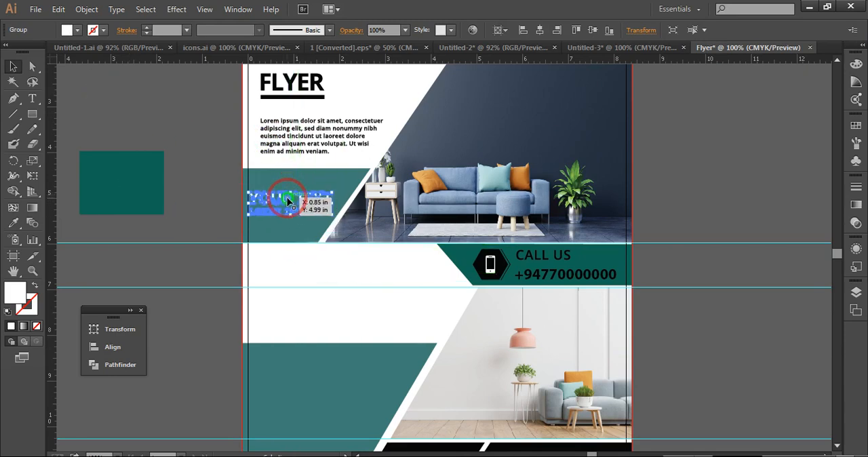
{"action": "left_click", "coordinate": [181, 156]}
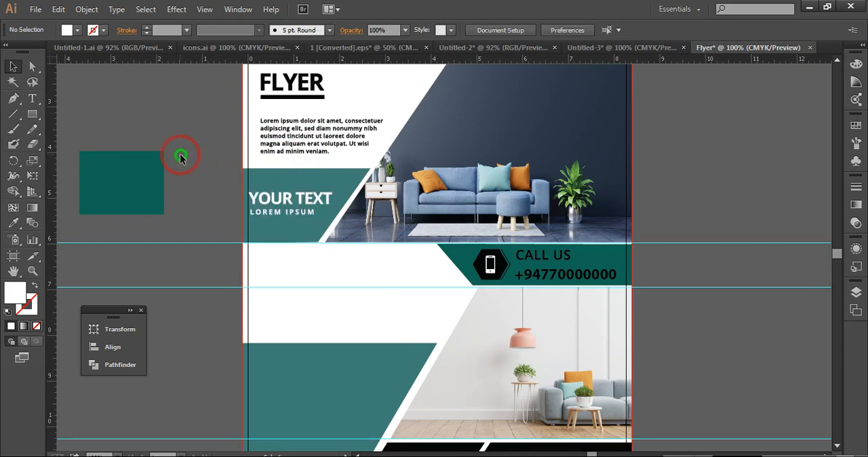
Group the three round icons with their captions and dividers, and place the group in the white area beside the dark teal contact shape
{"action": "left_click", "coordinate": [396, 262]}
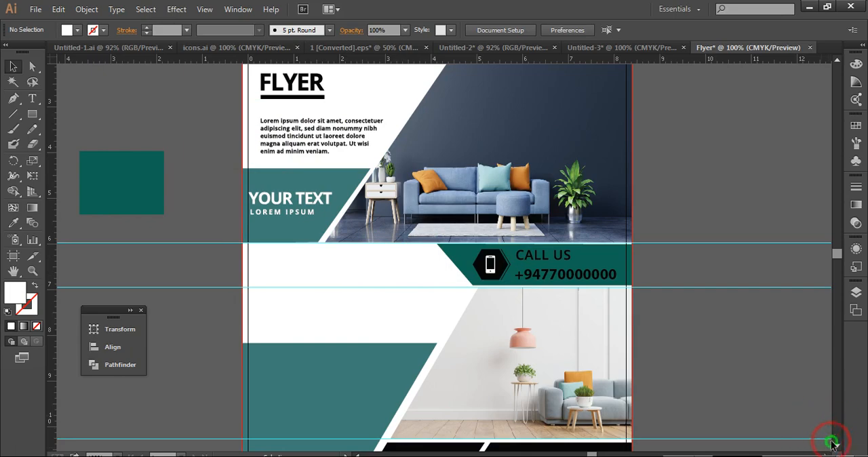
{"action": "scroll", "coordinate": [836, 449], "scroll_direction": "down", "scroll_amount": 3}
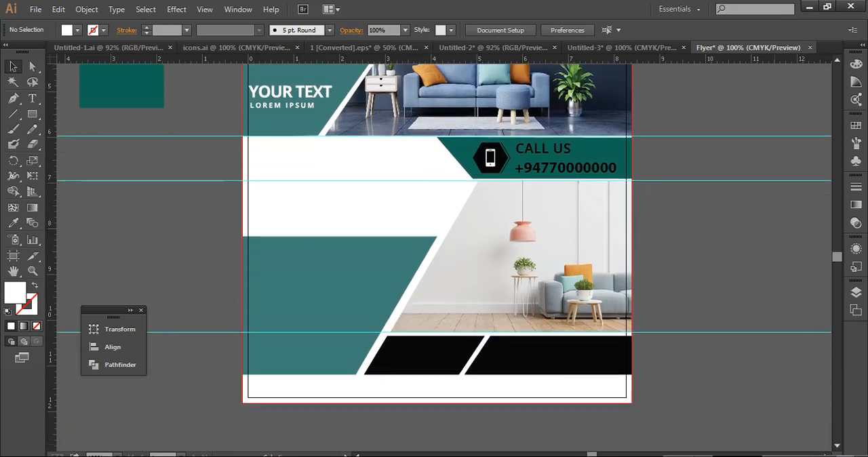
{"action": "scroll", "coordinate": [836, 449], "scroll_direction": "down", "scroll_amount": 2}
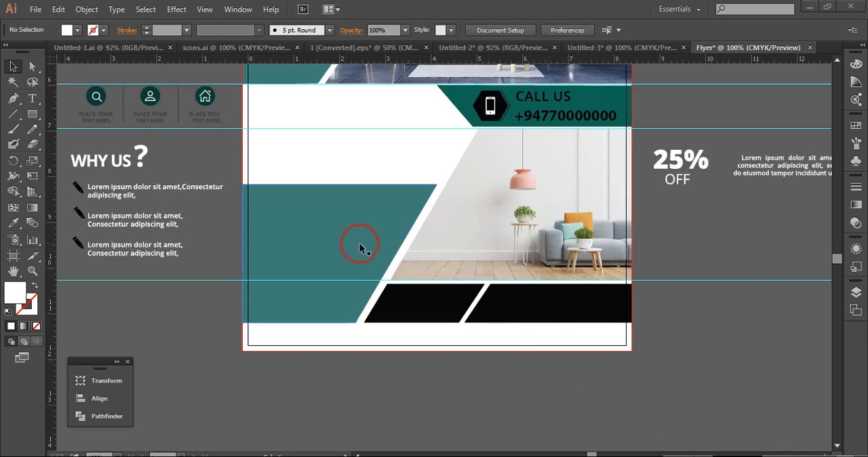
{"action": "left_click", "coordinate": [142, 91]}
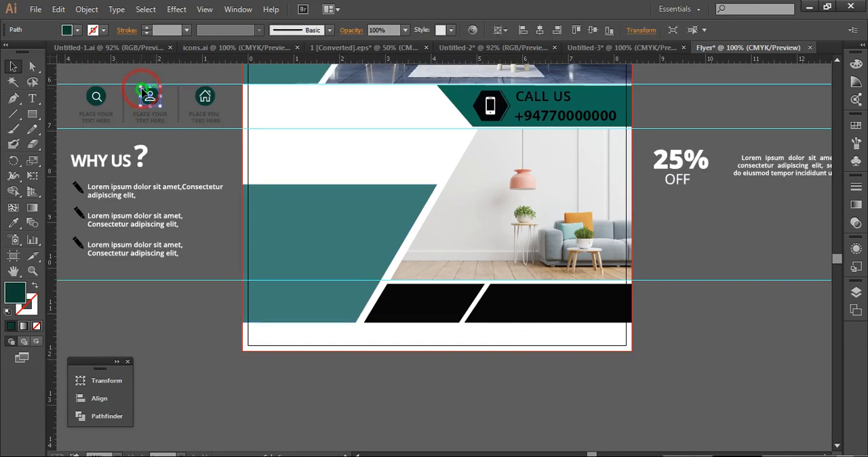
{"action": "left_click", "coordinate": [72, 91]}
{"action": "left_click_drag", "start_coordinate": [72, 90], "coordinate": [219, 121]}
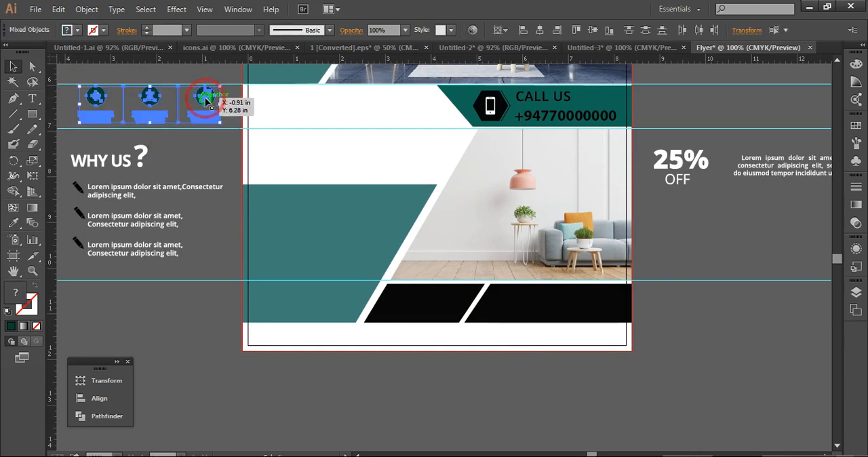
{"action": "key", "text": "ctrl+g"}
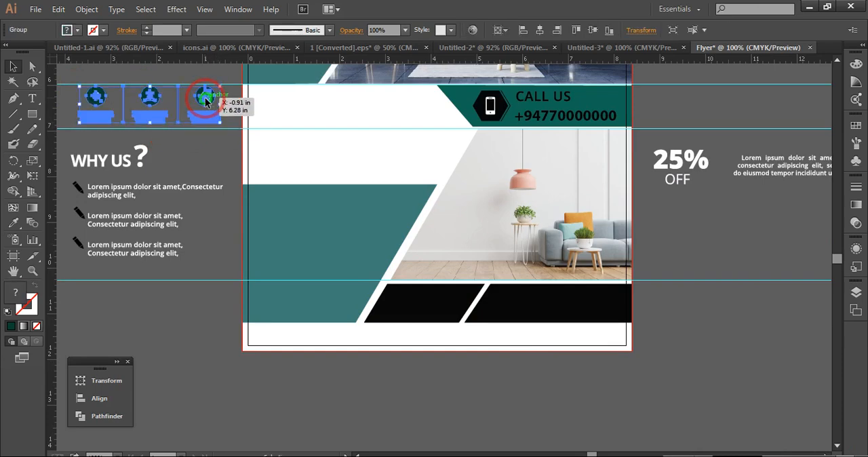
{"action": "left_click_drag", "start_coordinate": [205, 101], "coordinate": [390, 103]}
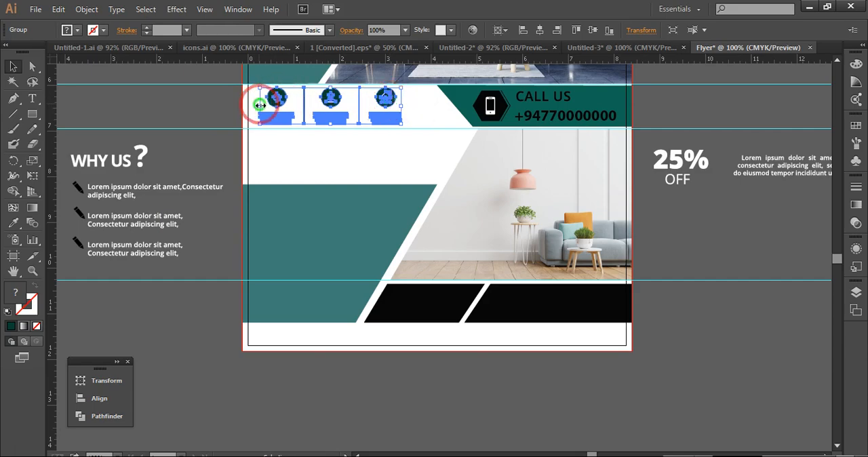
Move the WHY US heading with its three bulleted text lines onto the lower teal shape and deselect it
{"action": "left_click", "coordinate": [223, 101]}
{"action": "left_click_drag", "start_coordinate": [67, 140], "coordinate": [195, 261]}
{"action": "left_click_drag", "start_coordinate": [165, 225], "coordinate": [347, 268]}
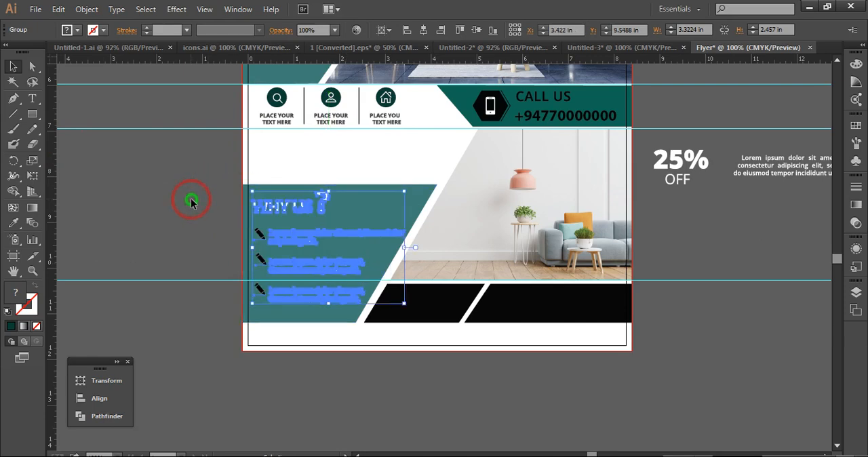
{"action": "left_click", "coordinate": [163, 198]}
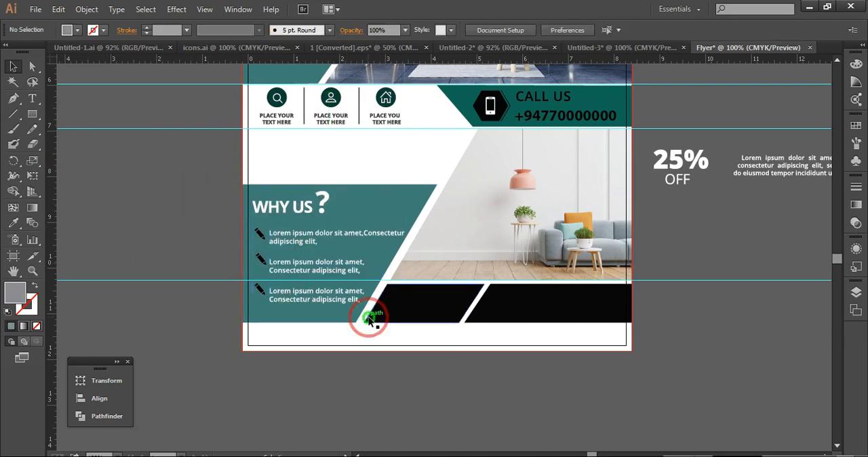
Widen the lower teal shape behind the WHY US text slightly toward the interior photo
{"action": "left_click", "coordinate": [417, 212]}
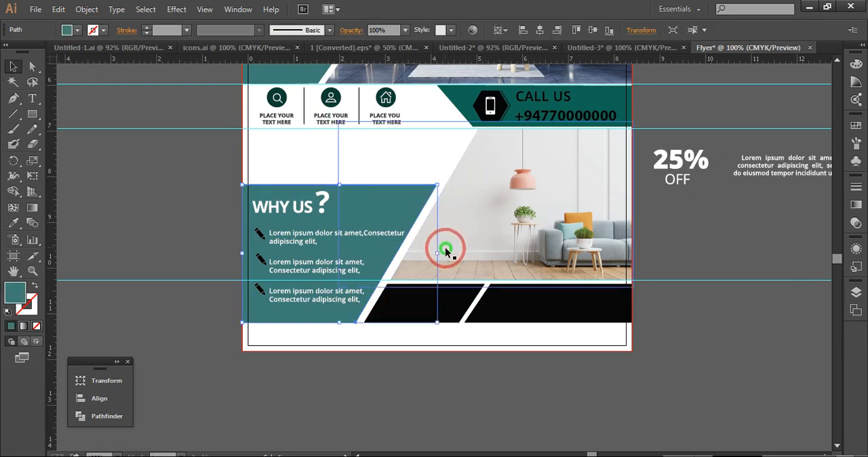
{"action": "left_click_drag", "start_coordinate": [437, 251], "coordinate": [440, 254]}
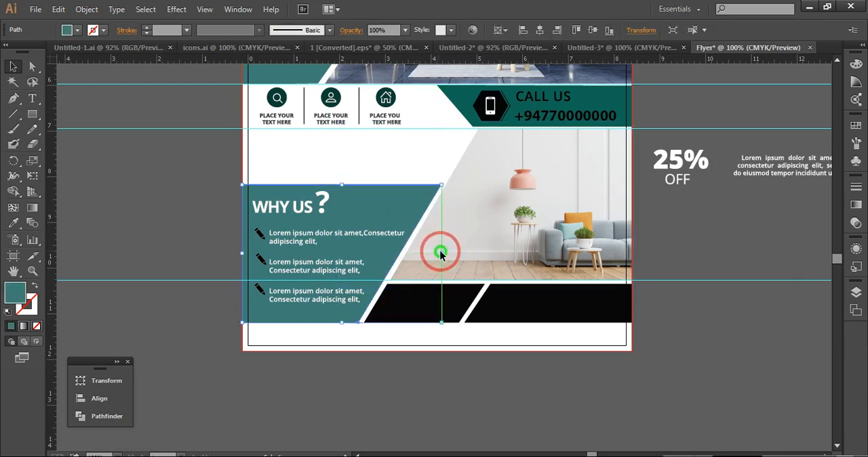
{"action": "left_click", "coordinate": [180, 207]}
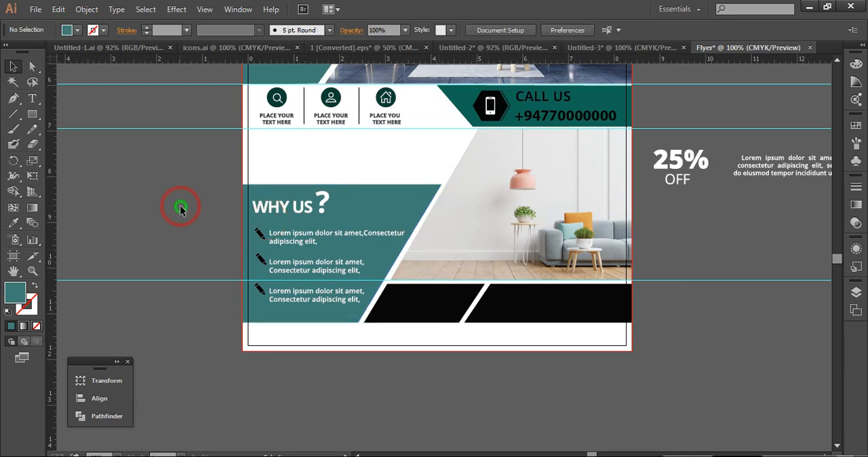
Fill the smaller black slanted shape under the lower photo with the dark green sampled from the search icon's circle
{"action": "left_click", "coordinate": [430, 301]}
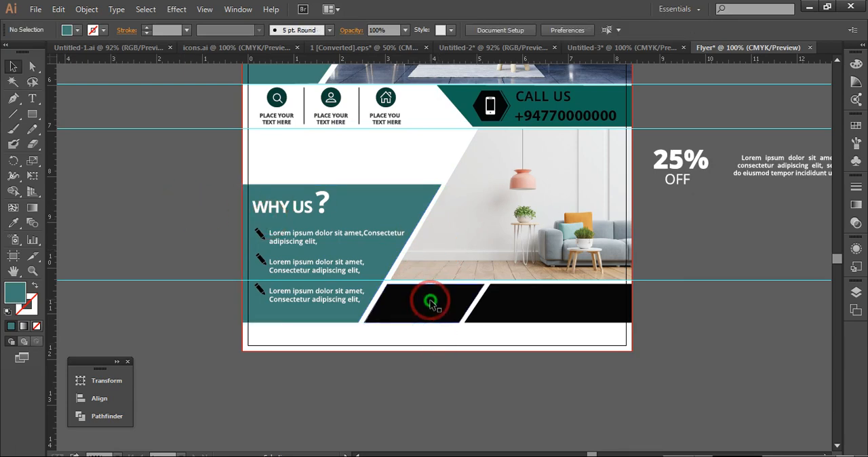
{"action": "left_click", "coordinate": [837, 60]}
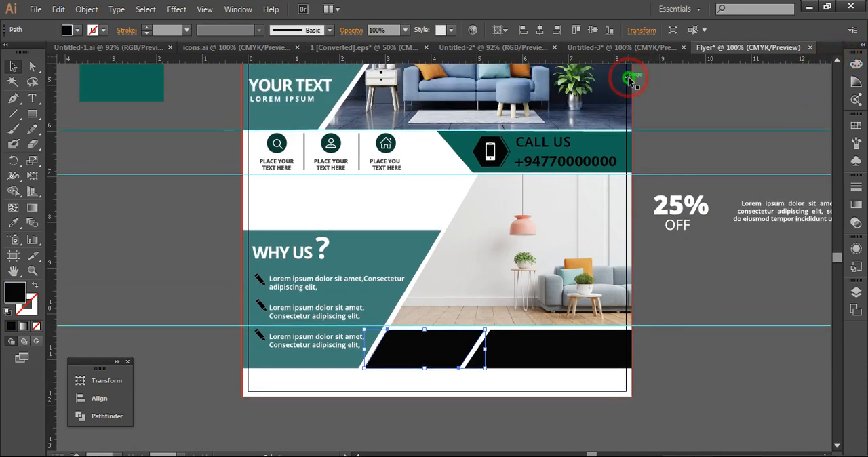
{"action": "left_click", "coordinate": [20, 228]}
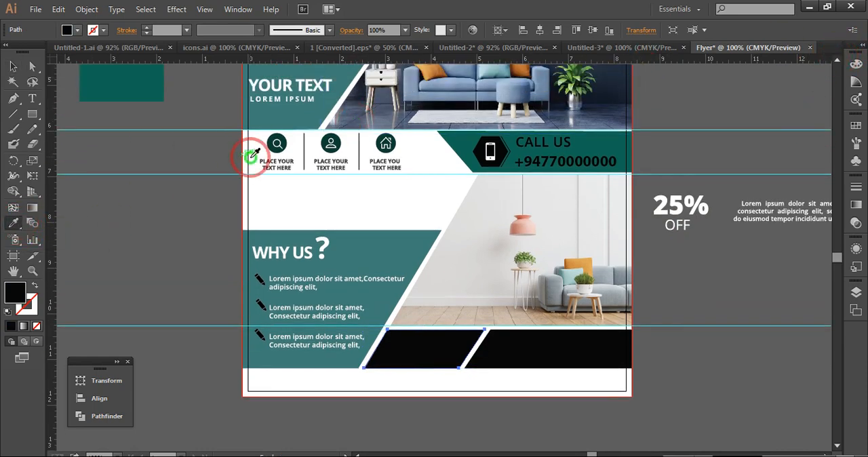
{"action": "left_click", "coordinate": [275, 143]}
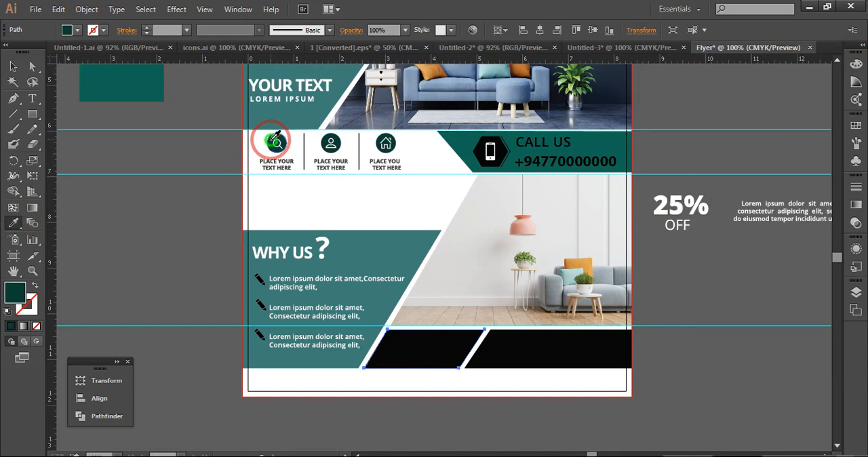
{"action": "left_click", "coordinate": [13, 68]}
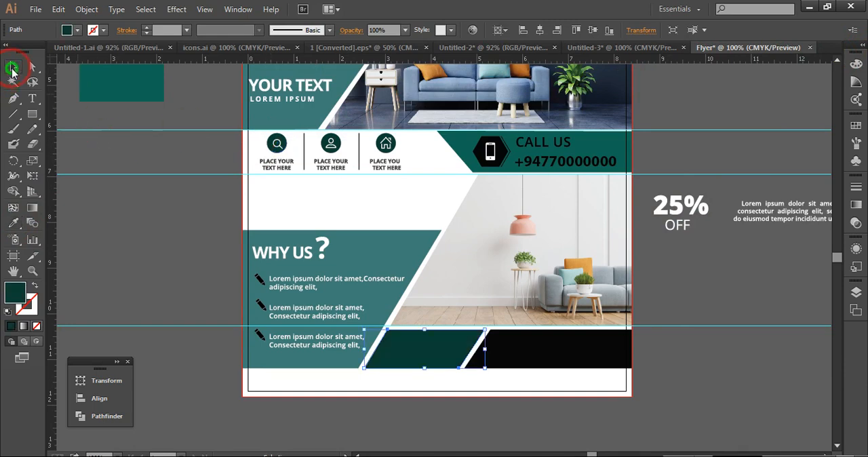
Fill the larger black slanted shape under the lower photo with the teal sampled from the color rectangle beside the artboard
{"action": "left_click", "coordinate": [555, 354]}
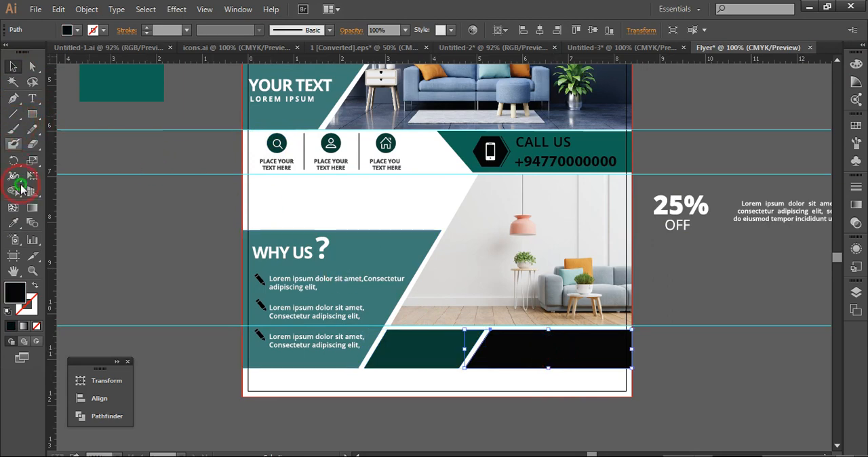
{"action": "left_click", "coordinate": [15, 223]}
{"action": "left_click", "coordinate": [107, 85]}
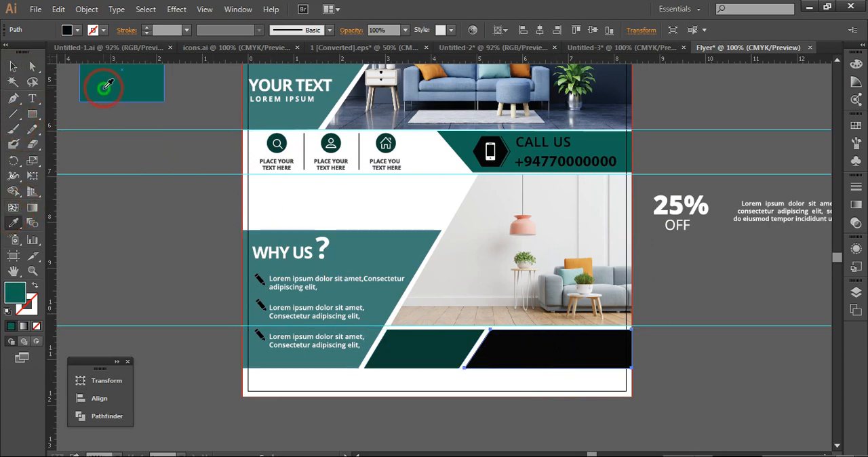
{"action": "left_click", "coordinate": [11, 65]}
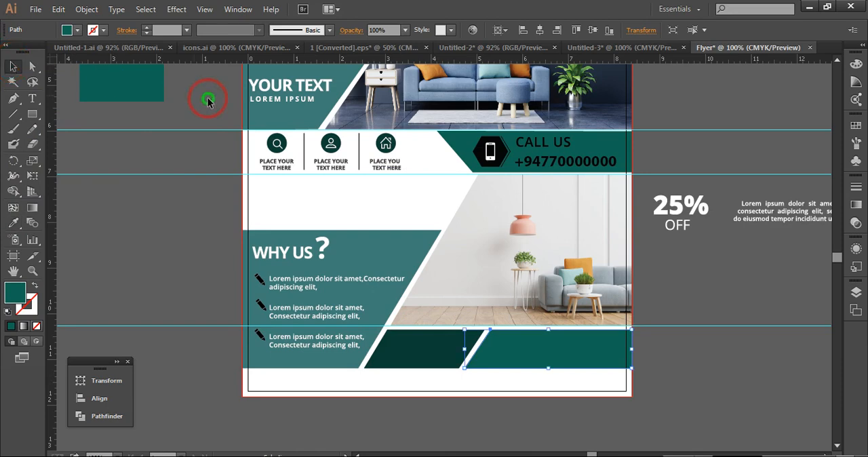
{"action": "left_click", "coordinate": [208, 100]}
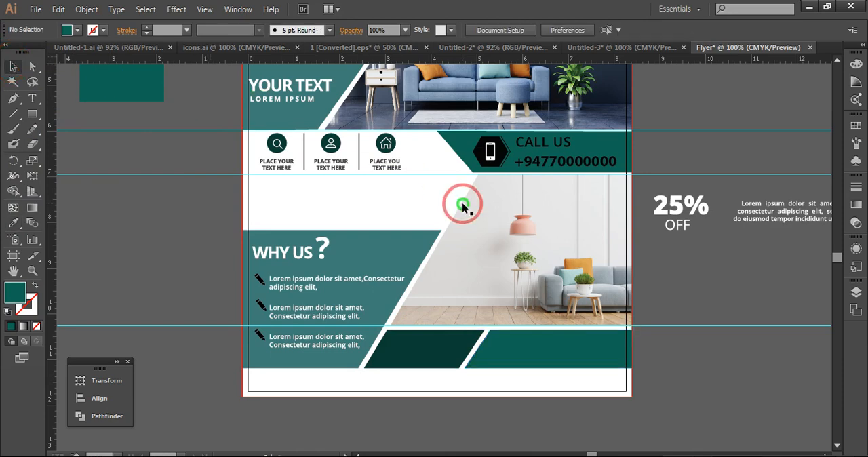
Move the white 25% OFF text onto the dark green slanted shape below the photo
{"action": "left_click", "coordinate": [690, 214]}
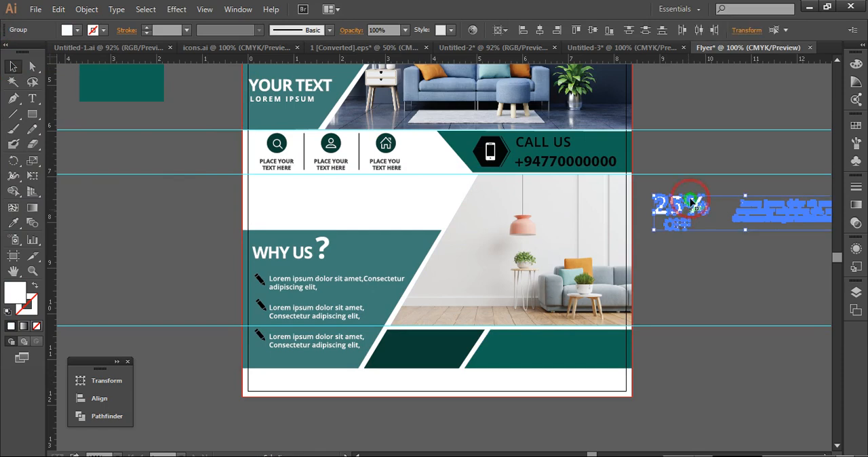
{"action": "left_click", "coordinate": [712, 155]}
{"action": "left_click", "coordinate": [689, 209]}
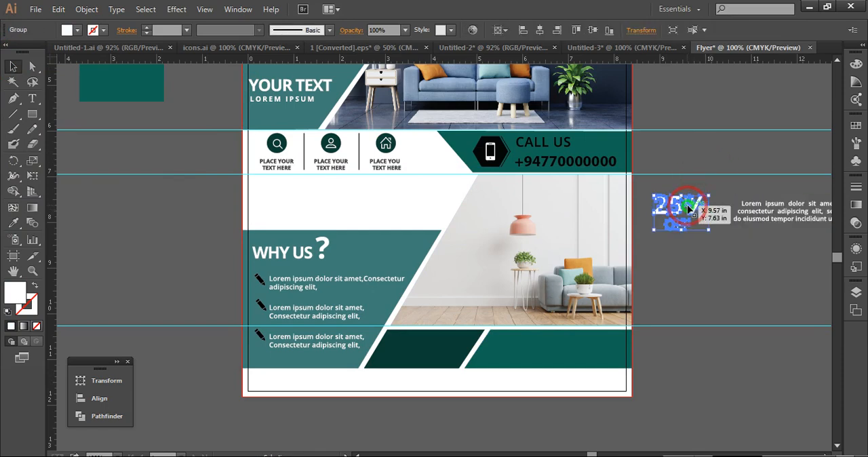
{"action": "left_click_drag", "start_coordinate": [689, 210], "coordinate": [430, 346]}
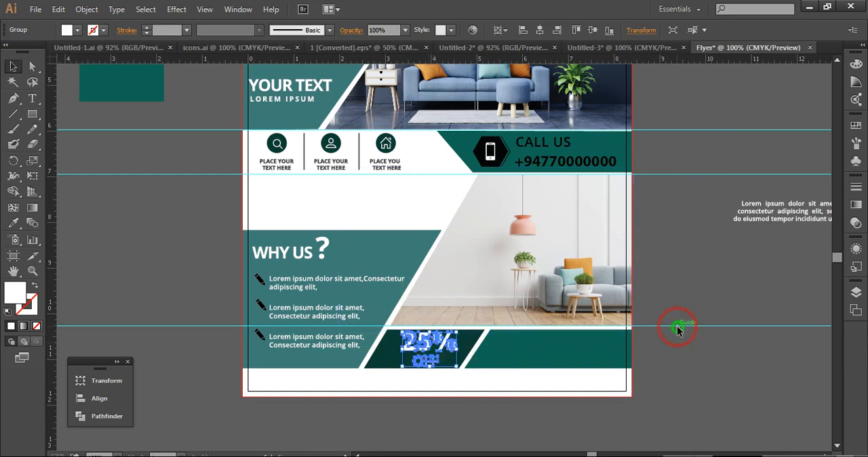
{"action": "left_click", "coordinate": [706, 258]}
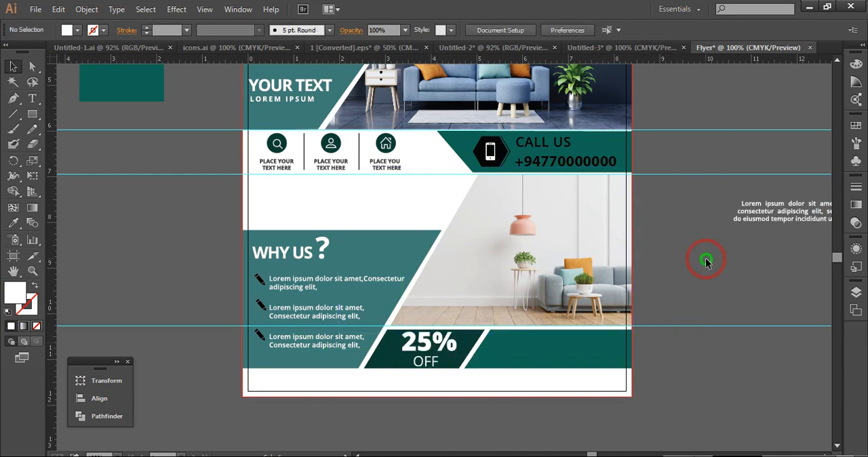
Scale the 25% OFF text down slightly and nudge it down within the dark green shape
{"action": "left_click", "coordinate": [434, 343]}
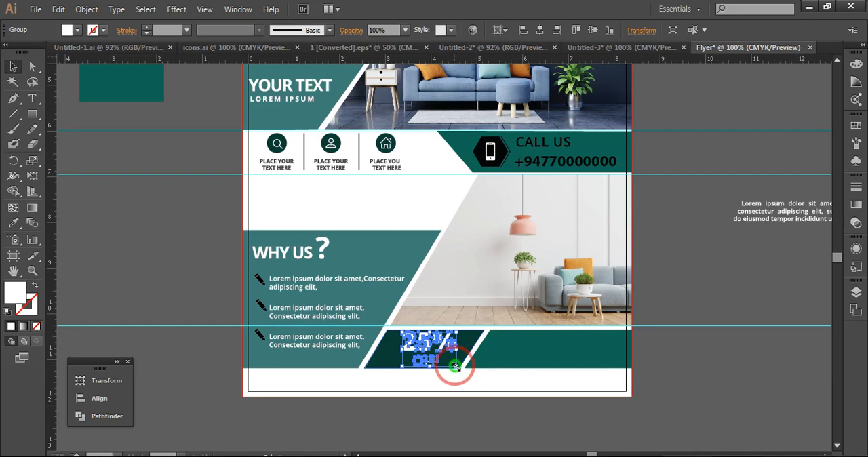
{"action": "left_click_drag", "start_coordinate": [457, 367], "coordinate": [453, 363]}
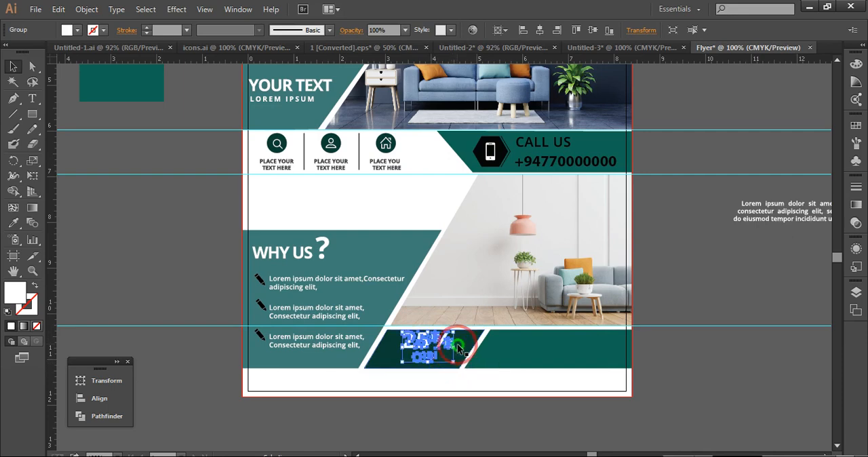
{"action": "key", "text": "Down"}
{"action": "key", "text": "Down"}
{"action": "key", "text": "Down"}
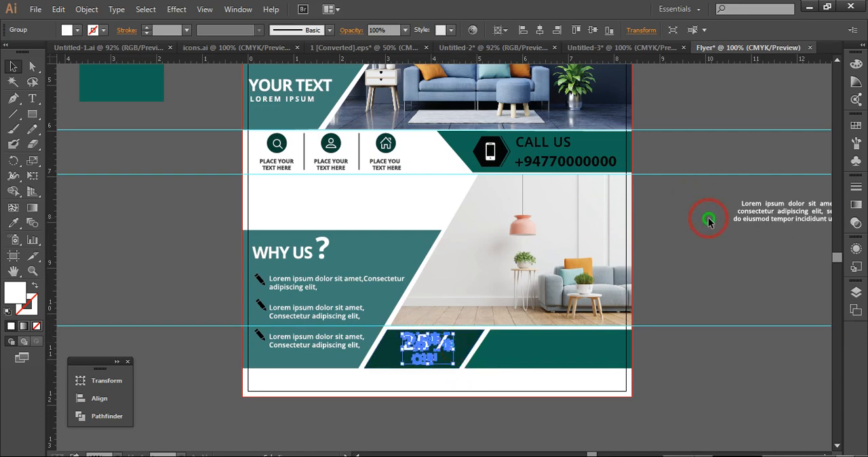
{"action": "left_click", "coordinate": [708, 220]}
Move the white Lorem ipsum paragraph onto the teal slanted shape beside 25% OFF and adjust its vertical position
{"action": "left_click", "coordinate": [763, 218]}
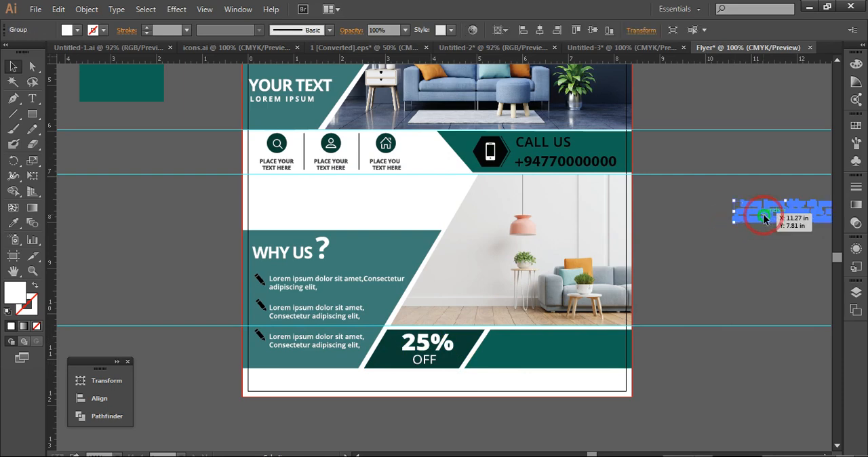
{"action": "left_click_drag", "start_coordinate": [763, 217], "coordinate": [550, 351]}
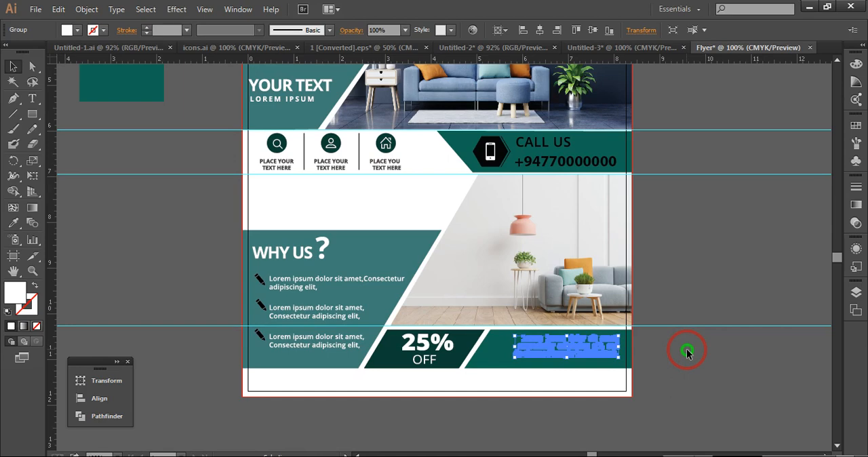
{"action": "left_click", "coordinate": [703, 258]}
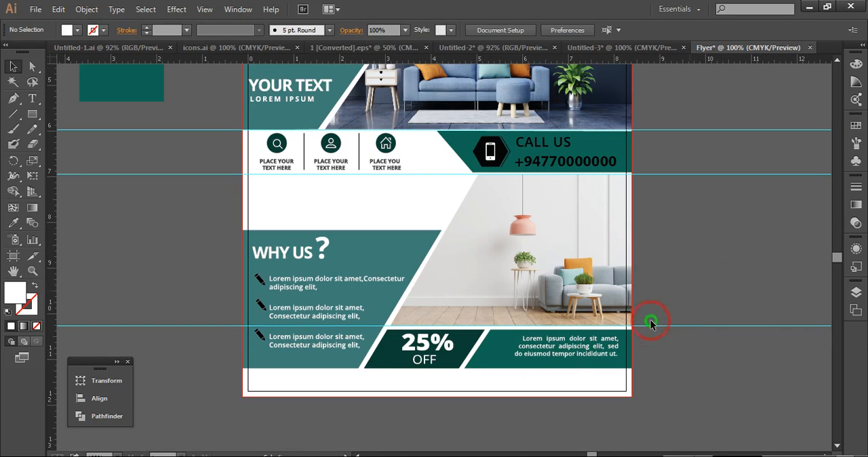
{"action": "left_click", "coordinate": [604, 357]}
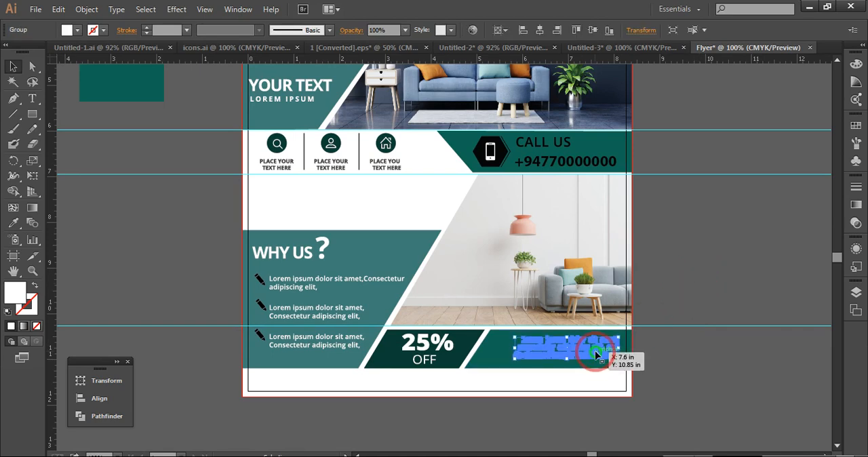
{"action": "left_click", "coordinate": [720, 192]}
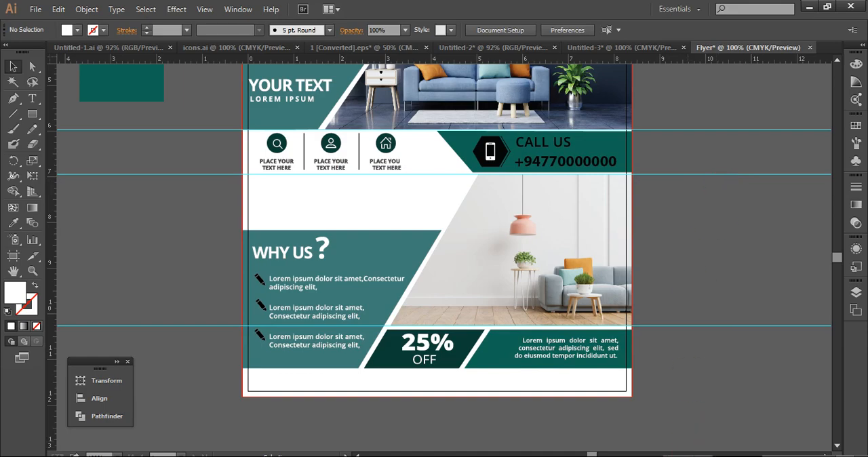
Draw a full-width footer rectangle along the flyer's bottom edge and fill it with the dark green of the 25% OFF shape
{"action": "scroll", "coordinate": [455, 344], "scroll_direction": "down", "scroll_amount": 2}
{"action": "left_click", "coordinate": [32, 114]}
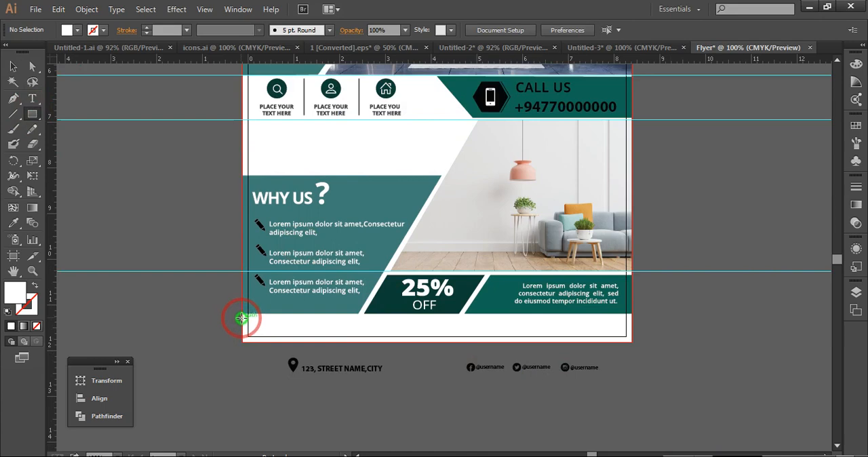
{"action": "left_click_drag", "start_coordinate": [242, 318], "coordinate": [630, 343]}
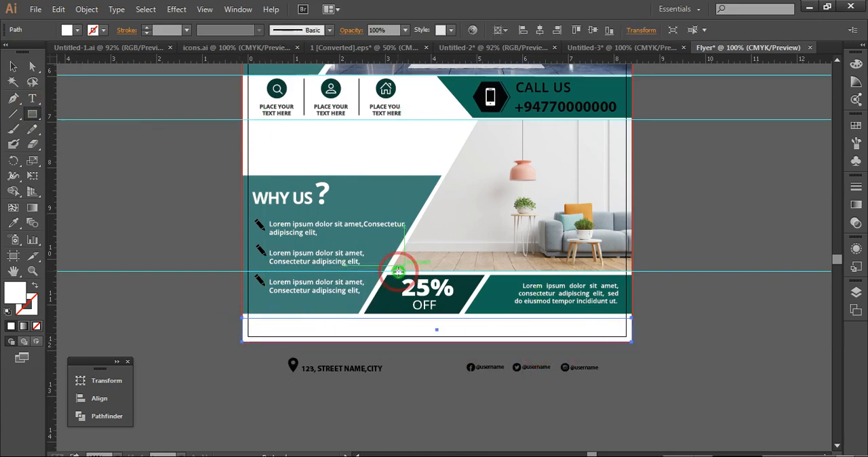
{"action": "left_click", "coordinate": [15, 227]}
{"action": "left_click", "coordinate": [463, 289]}
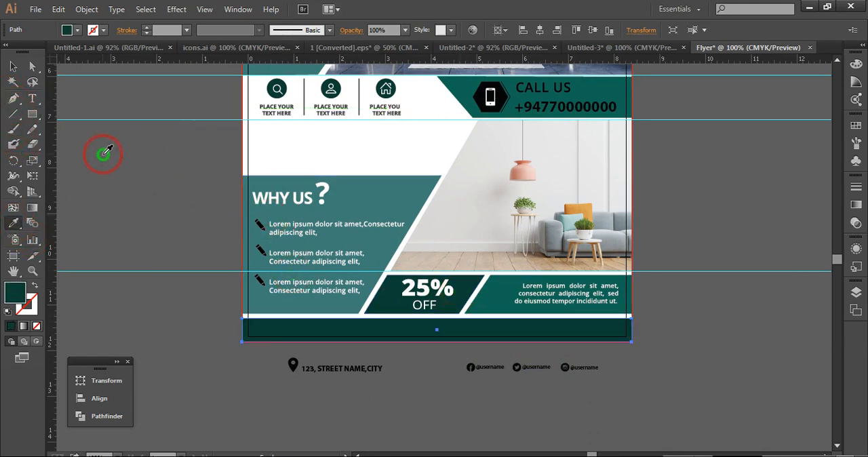
{"action": "left_click", "coordinate": [14, 68]}
{"action": "left_click", "coordinate": [161, 234]}
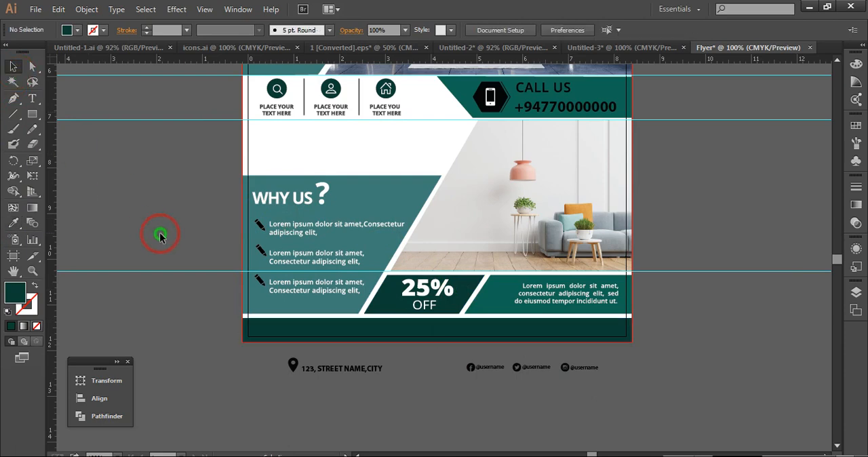
Move the pin icon and street address text together onto the dark green footer's left end and nudge them up slightly
{"action": "left_click", "coordinate": [338, 387]}
{"action": "left_click", "coordinate": [341, 368]}
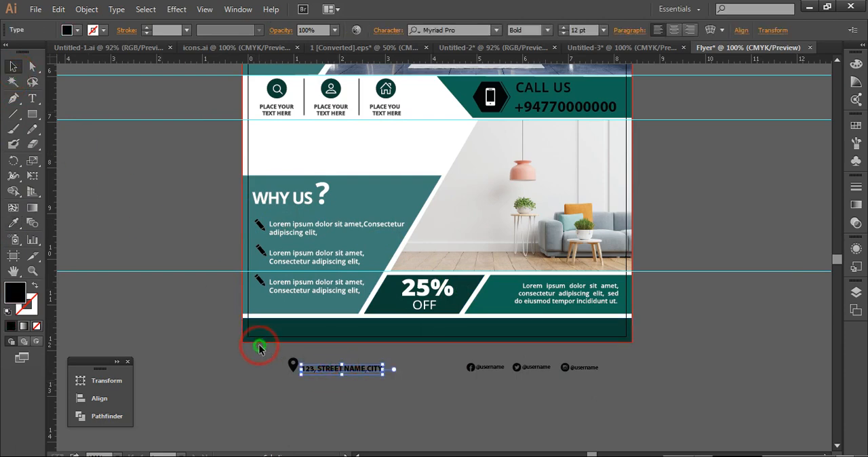
{"action": "left_click_drag", "start_coordinate": [278, 378], "coordinate": [341, 335]}
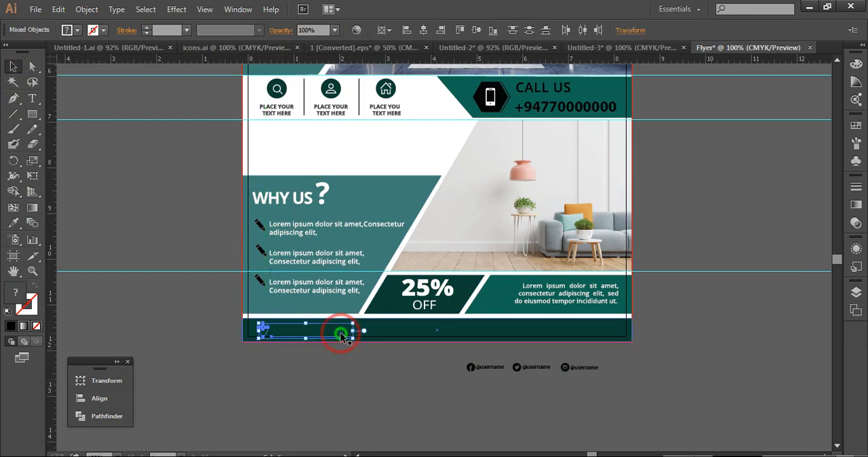
{"action": "key", "text": "Up"}
{"action": "key", "text": "Up"}
{"action": "key", "text": "Up"}
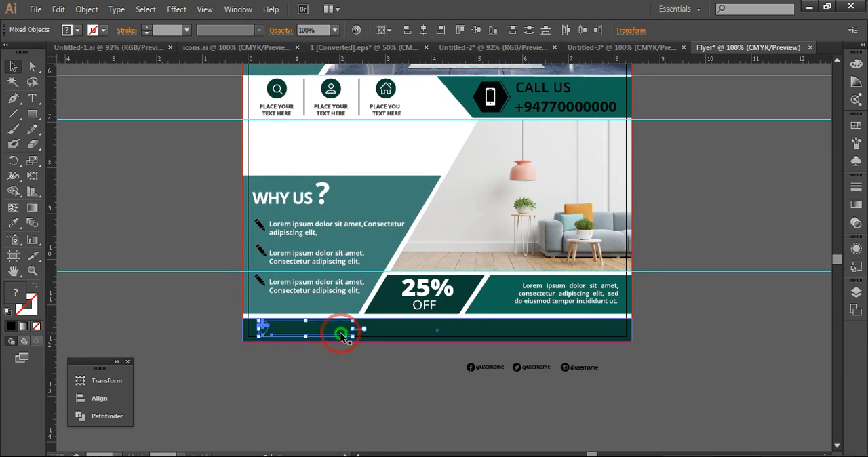
Bring the pin icon and address text to the front, above the footer rectangle
{"action": "right_click", "coordinate": [344, 331]}
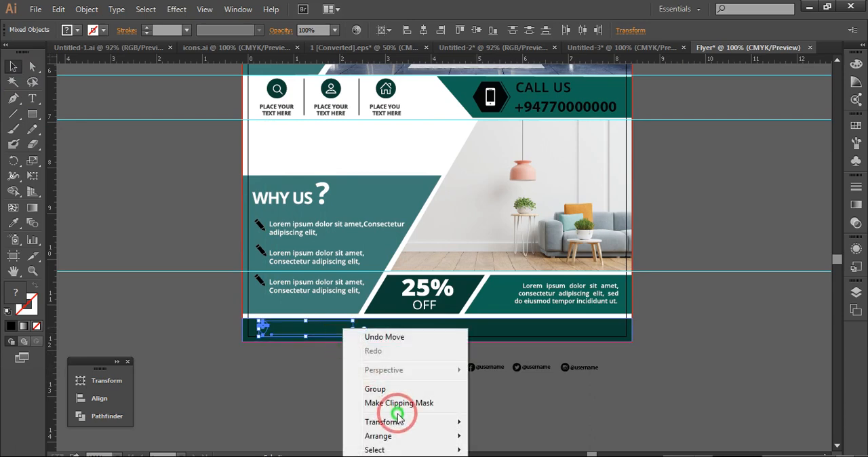
{"action": "mouse_move", "coordinate": [399, 435]}
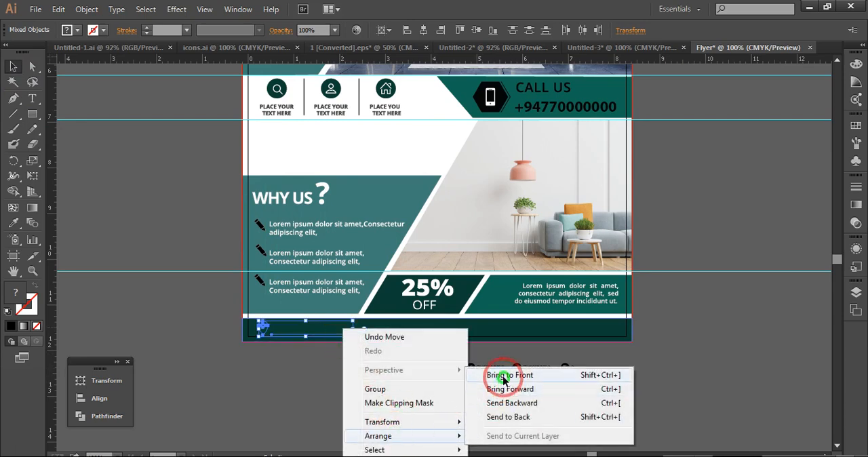
{"action": "left_click", "coordinate": [504, 375]}
{"action": "left_click", "coordinate": [629, 381]}
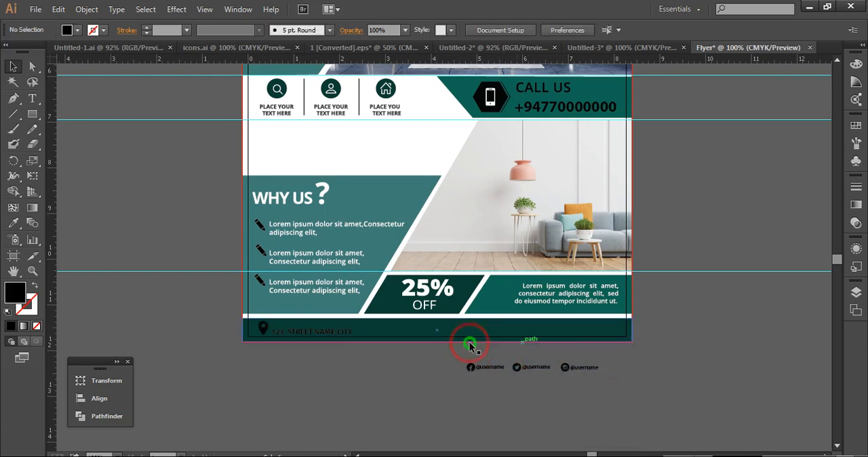
Nudge the address text up so it lines up with the middle of the pin icon
{"action": "left_click", "coordinate": [301, 335]}
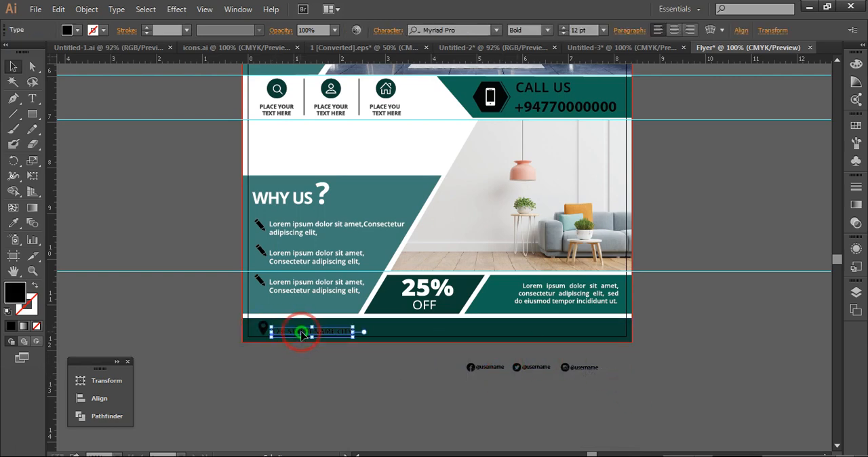
{"action": "left_click", "coordinate": [119, 453]}
{"action": "left_click", "coordinate": [142, 275]}
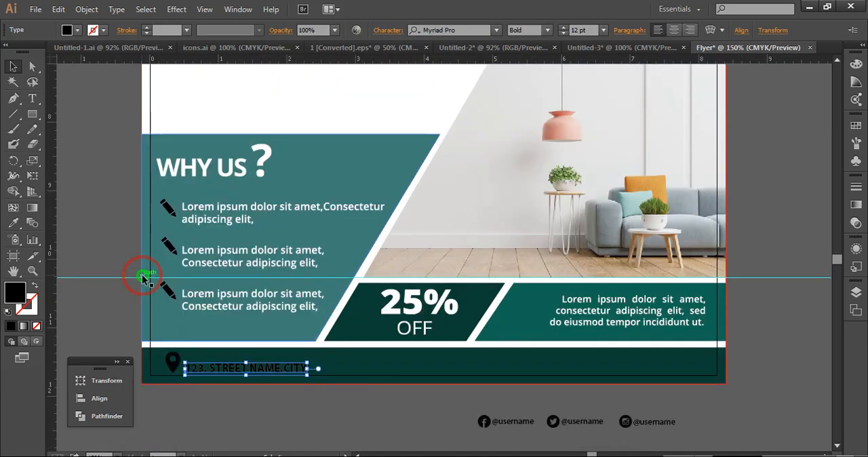
{"action": "key", "text": "Up"}
{"action": "key", "text": "Up"}
{"action": "key", "text": "Up"}
{"action": "key", "text": "Up"}
{"action": "key", "text": "Up"}
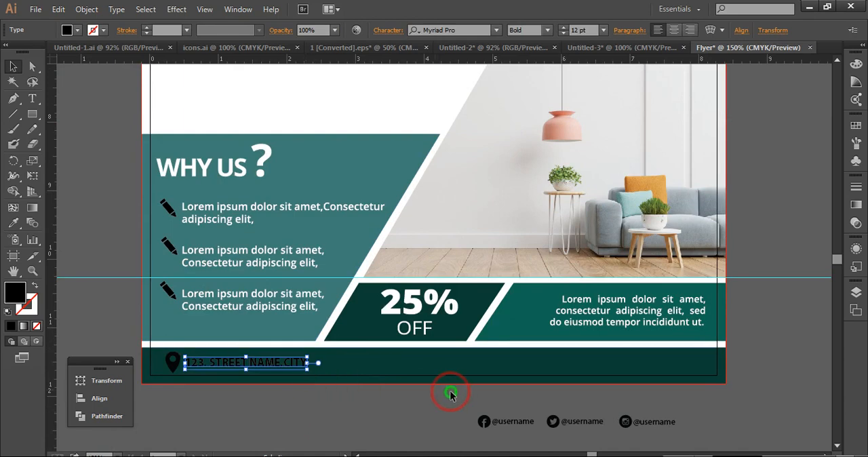
{"action": "left_click", "coordinate": [407, 398]}
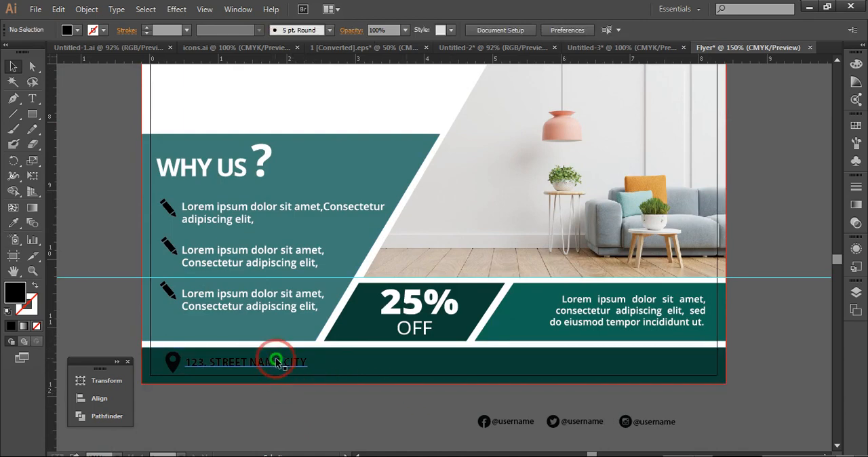
Fill the footer address text with light grey c6c1c2
{"action": "left_click", "coordinate": [276, 362]}
{"action": "double_click", "coordinate": [14, 290]}
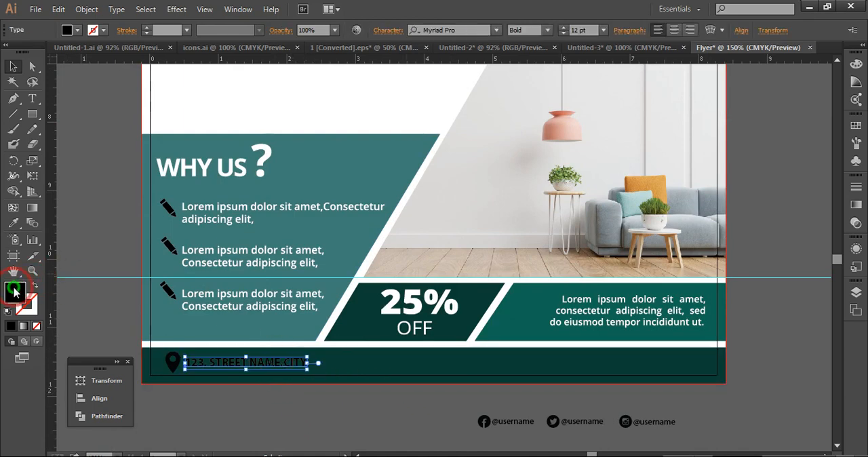
{"action": "left_click", "coordinate": [435, 180]}
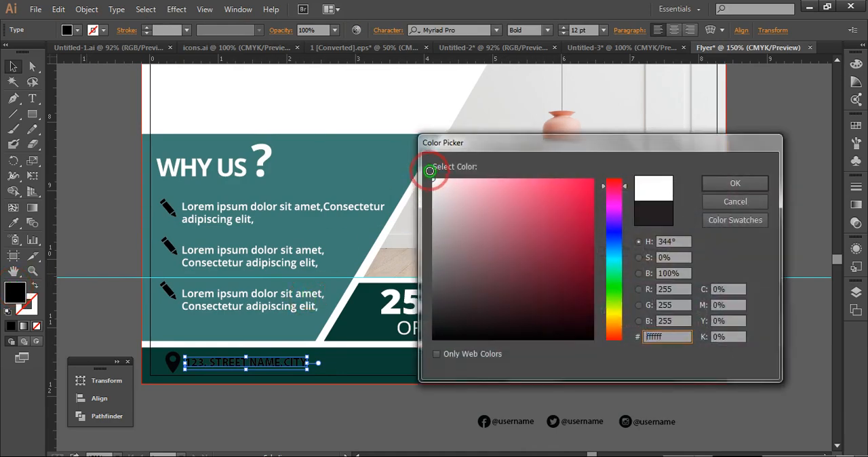
{"action": "left_click", "coordinate": [437, 215]}
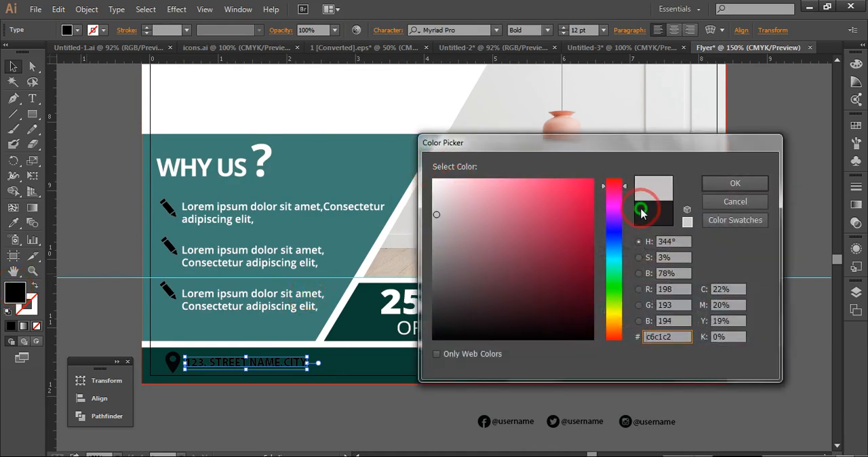
{"action": "left_click", "coordinate": [725, 186]}
{"action": "left_click", "coordinate": [440, 412]}
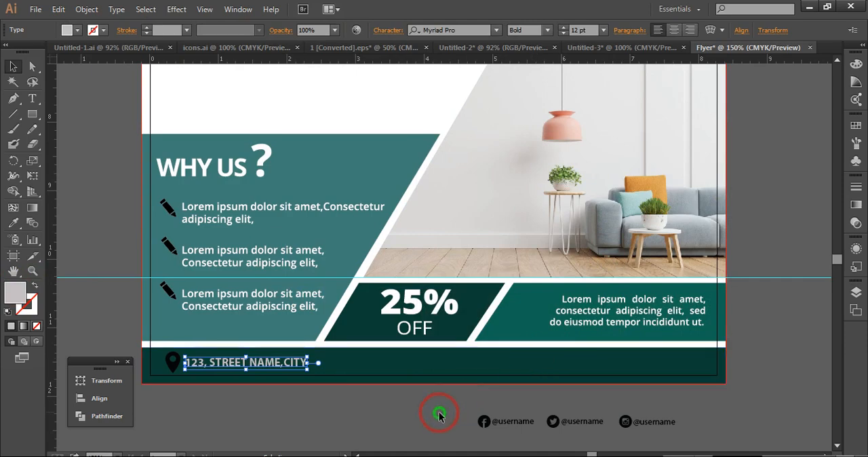
Recolor the footer's pin icon to the same light grey, c6c1c2
{"action": "left_click", "coordinate": [172, 363]}
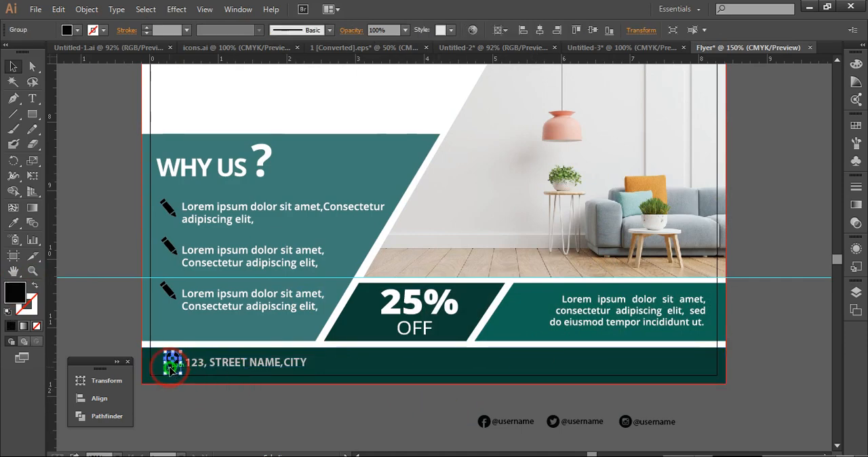
{"action": "double_click", "coordinate": [23, 290]}
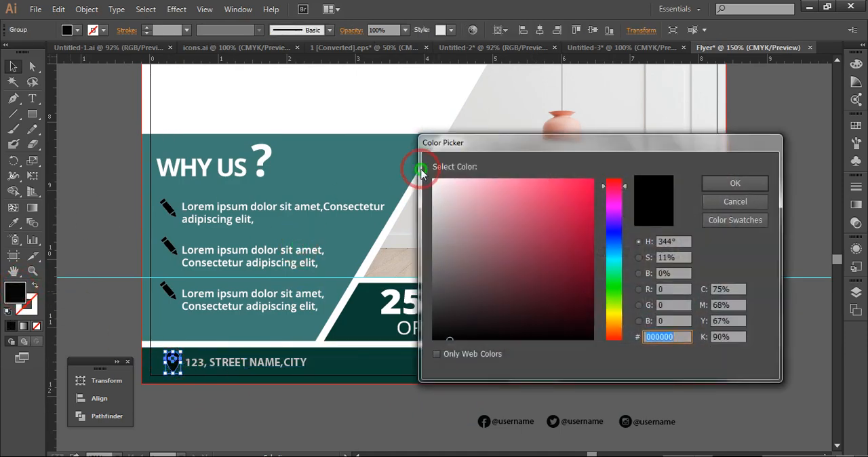
{"action": "left_click", "coordinate": [436, 215]}
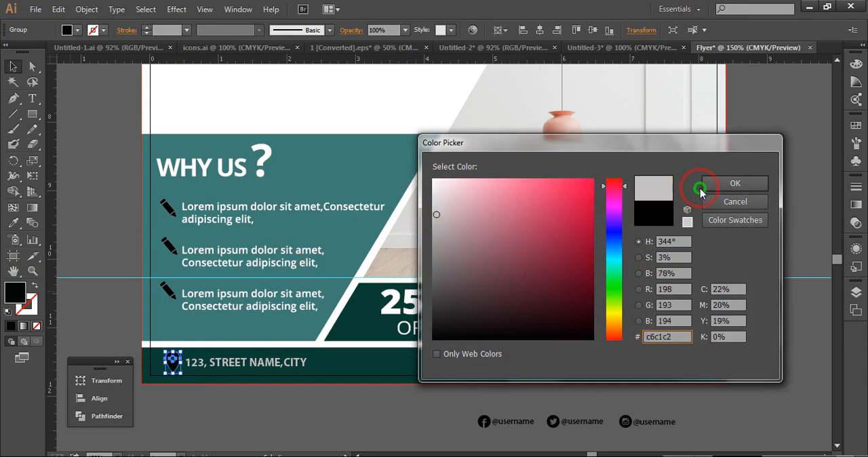
{"action": "left_click", "coordinate": [720, 184]}
{"action": "left_click", "coordinate": [777, 229]}
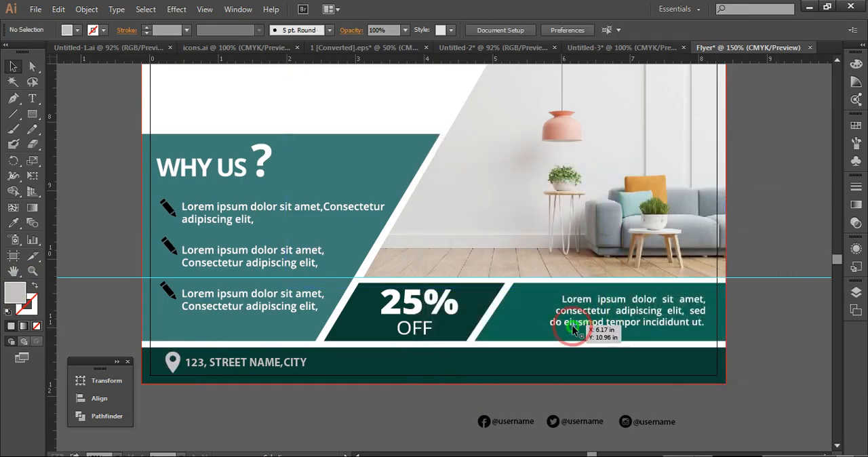
Scale the pin icon down slightly and make it a little narrower
{"action": "left_click", "coordinate": [177, 365]}
{"action": "left_click_drag", "start_coordinate": [181, 374], "coordinate": [184, 369]}
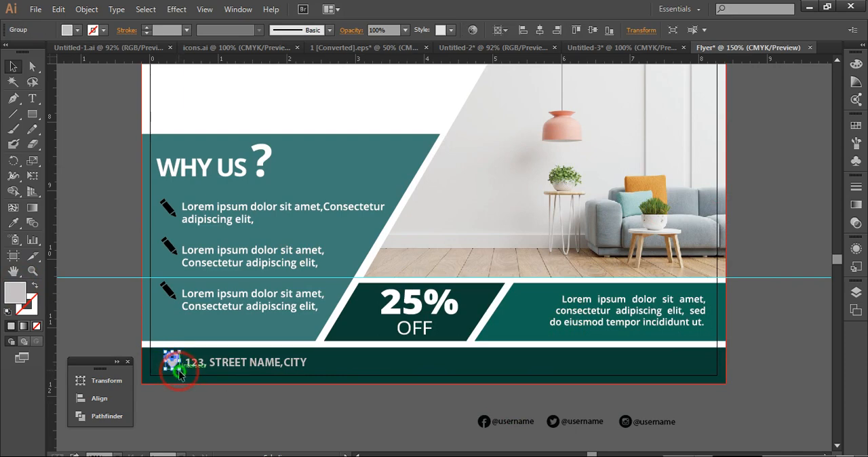
{"action": "left_click", "coordinate": [205, 409]}
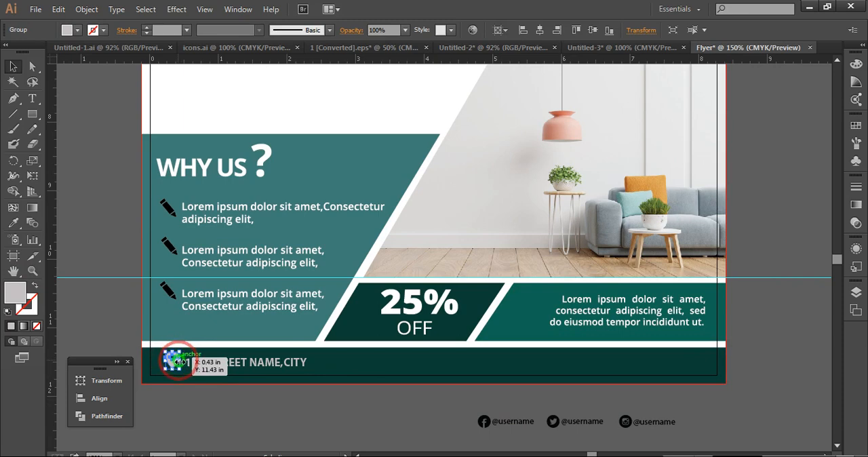
{"action": "left_click_drag", "start_coordinate": [179, 361], "coordinate": [175, 362]}
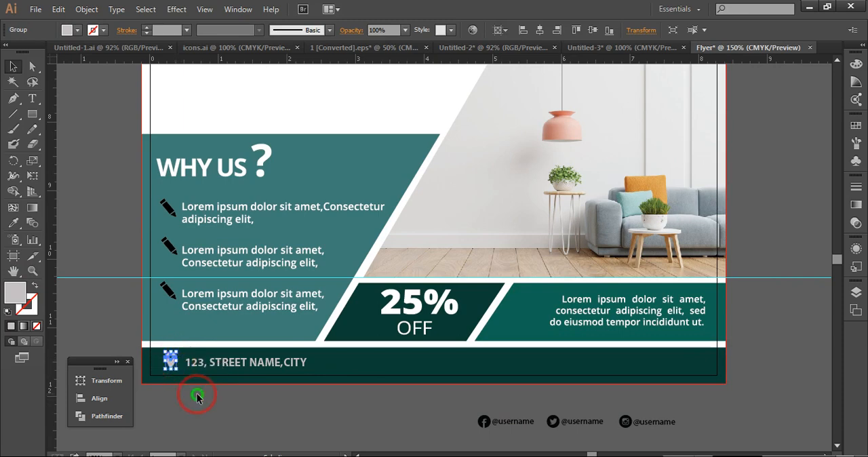
{"action": "left_click", "coordinate": [194, 396]}
Nudge the address text left, closer to the pin icon, and adjust its height to align with the icon
{"action": "left_click", "coordinate": [193, 365]}
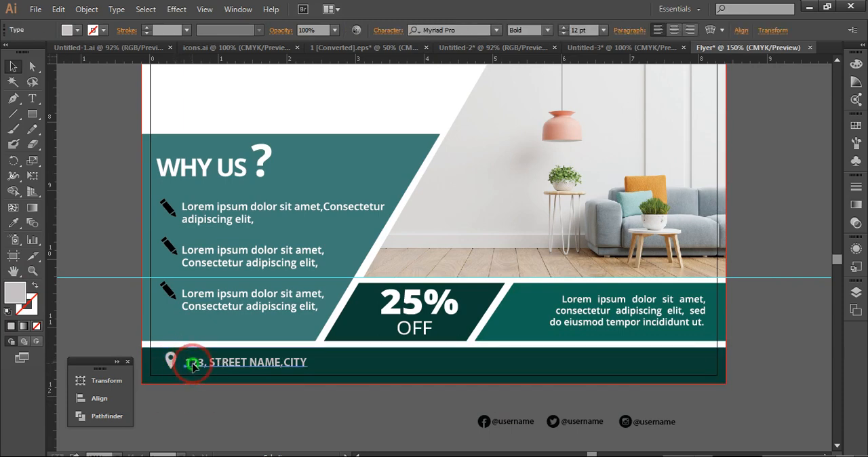
{"action": "key", "text": "Left"}
{"action": "key", "text": "Left"}
{"action": "key", "text": "Left"}
{"action": "key", "text": "Left"}
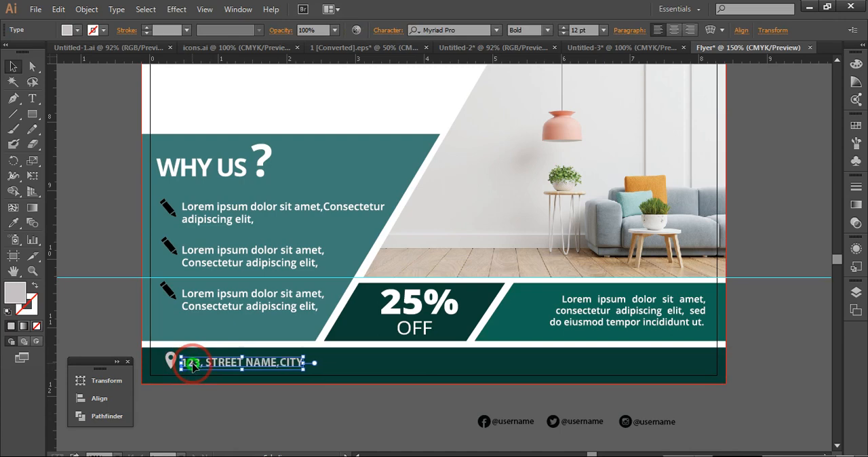
{"action": "key", "text": "Down"}
{"action": "key", "text": "Down"}
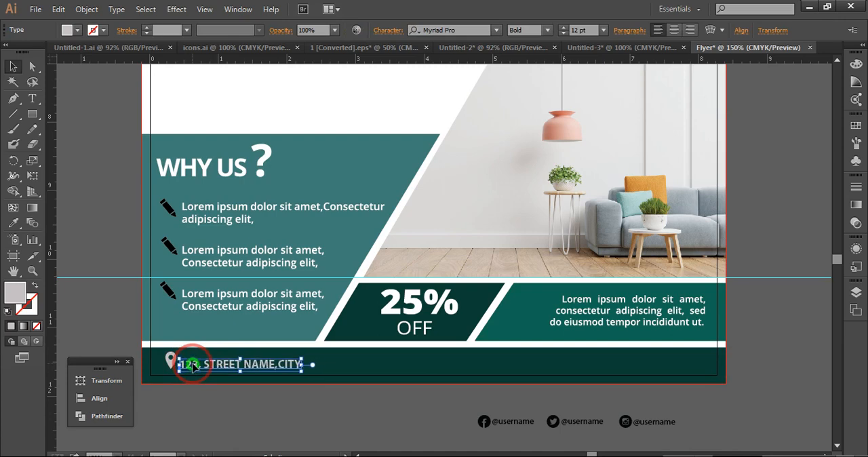
{"action": "left_click", "coordinate": [199, 409]}
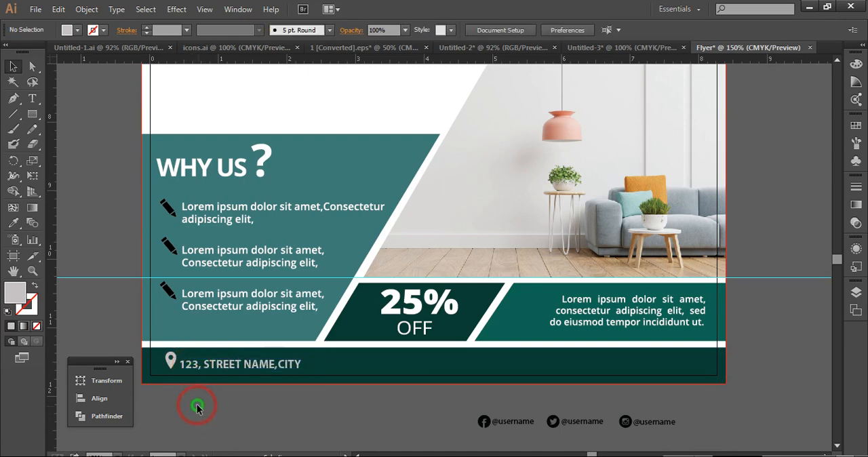
{"action": "left_click", "coordinate": [212, 368]}
{"action": "key", "text": "Up"}
{"action": "key", "text": "Up"}
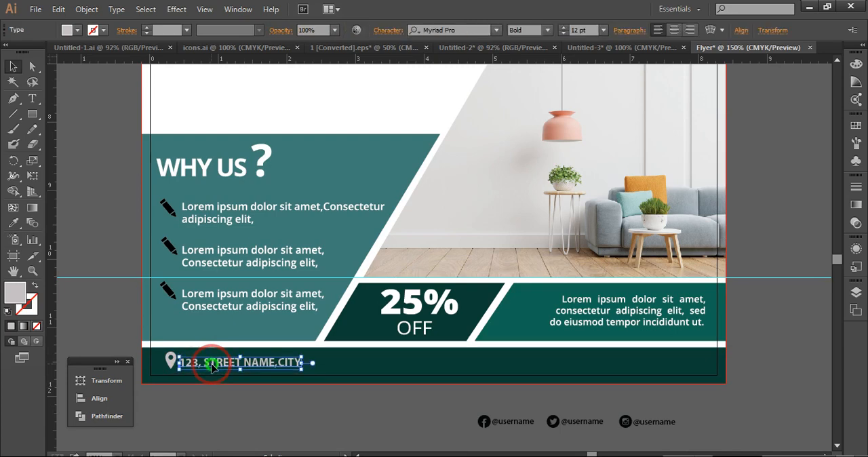
{"action": "left_click", "coordinate": [227, 392]}
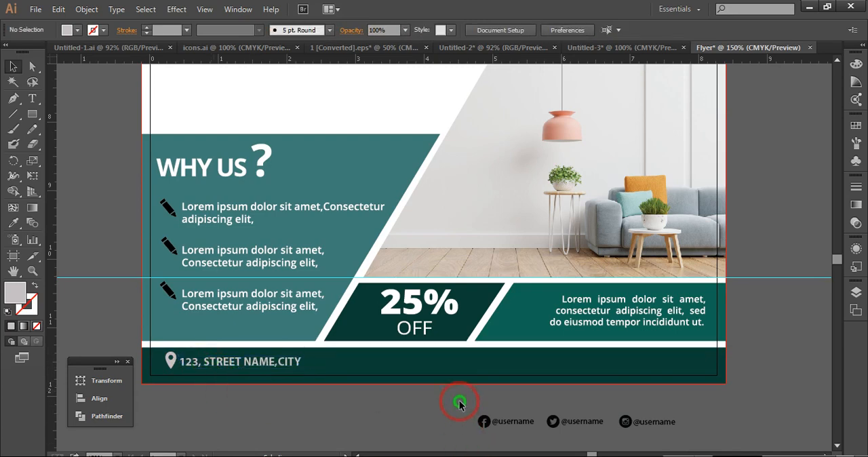
Move the three social media icons with their usernames onto the footer's right end and bring them to the front
{"action": "left_click_drag", "start_coordinate": [463, 407], "coordinate": [684, 364]}
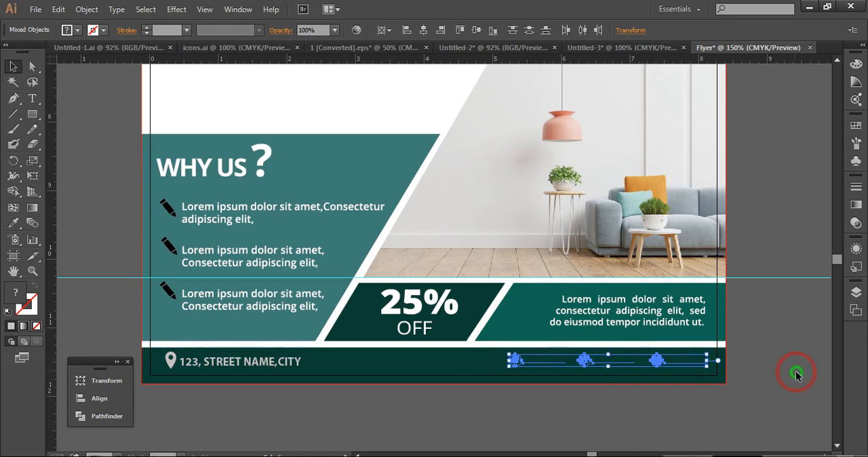
{"action": "right_click", "coordinate": [655, 360]}
{"action": "mouse_move", "coordinate": [703, 341]}
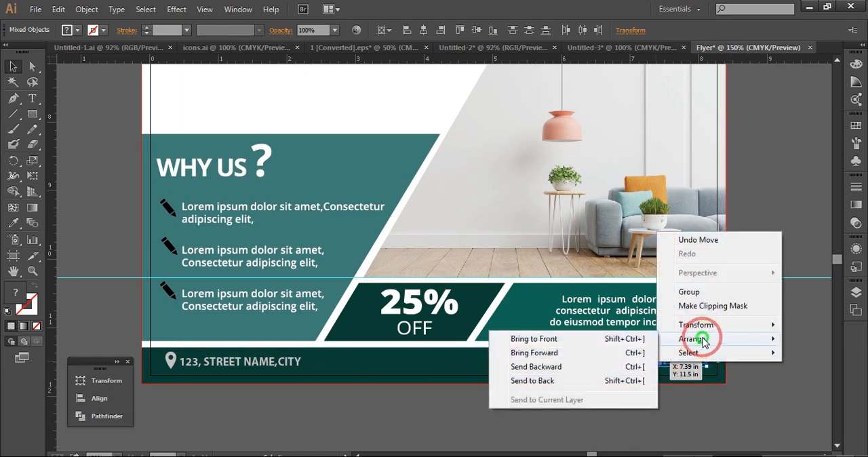
{"action": "left_click", "coordinate": [604, 343]}
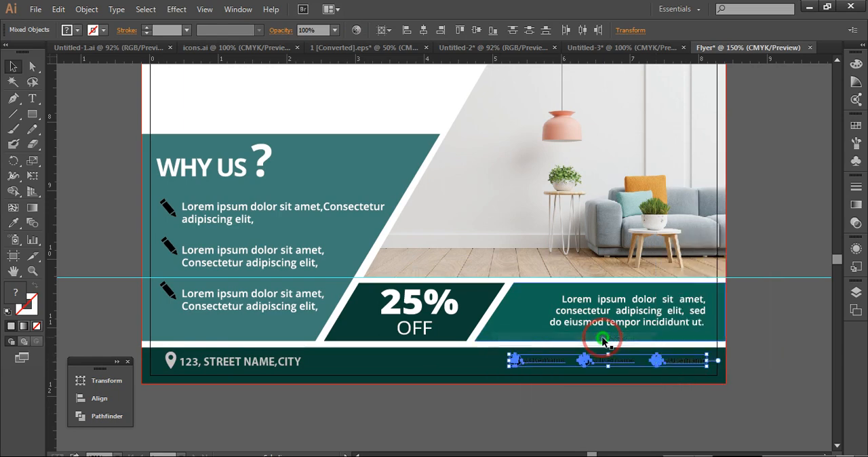
{"action": "left_click", "coordinate": [797, 360]}
Apply the pin icon's light grey fill to the rightmost social media username with the Eyedropper
{"action": "left_click", "coordinate": [689, 367]}
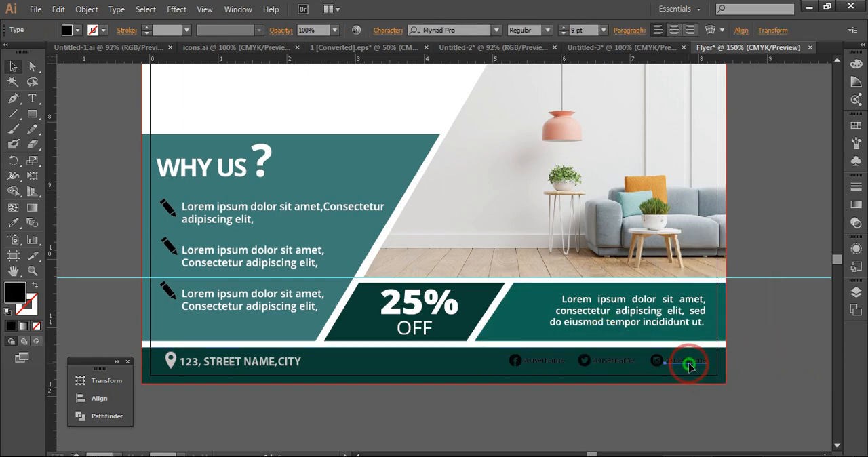
{"action": "left_click", "coordinate": [15, 225]}
{"action": "left_click", "coordinate": [169, 359]}
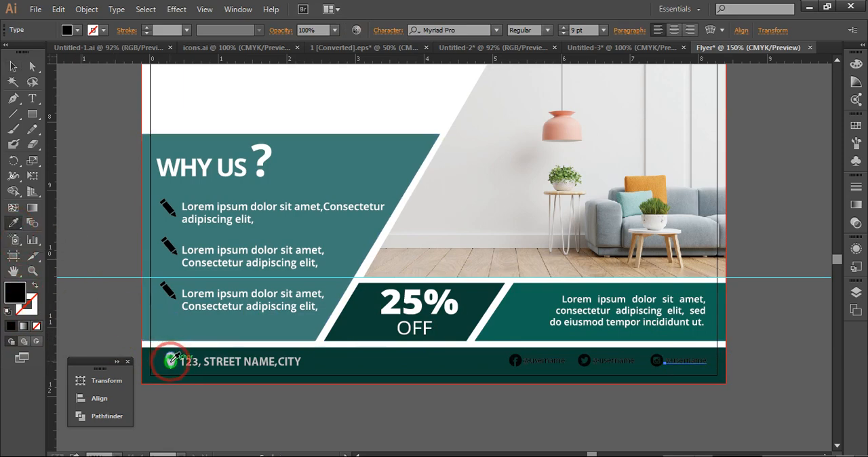
{"action": "left_click", "coordinate": [15, 67]}
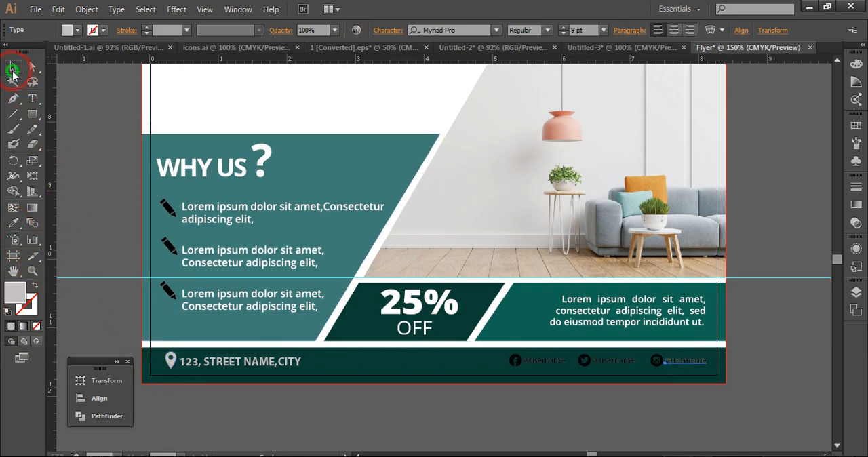
{"action": "left_click", "coordinate": [98, 147]}
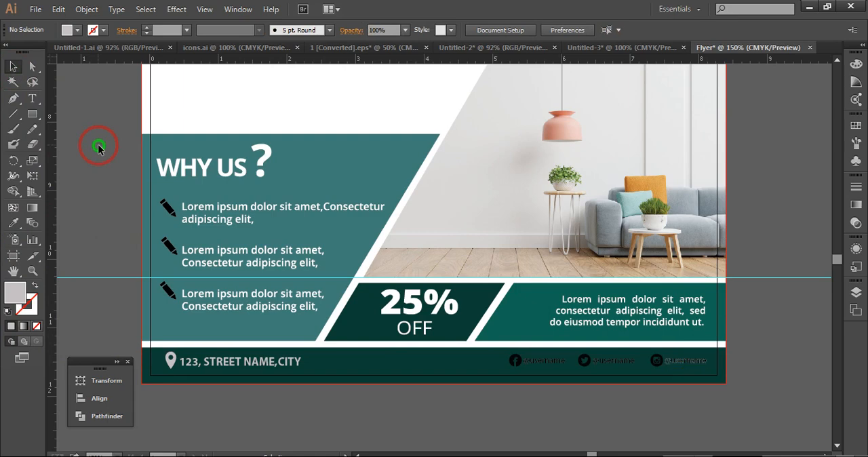
{"action": "key", "text": "ctrl+z"}
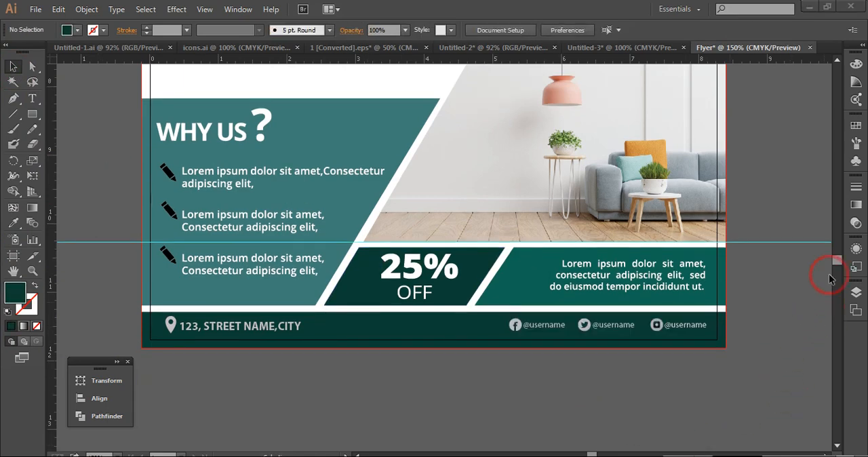
Recolour the angled teal banner along the flyer's top edge with the dark green of the sample rectangle using the Eyedropper
{"action": "mouse_move", "coordinate": [839, 263]}
{"action": "left_mouse_down"}
{"action": "mouse_move", "coordinate": [837, 243]}
{"action": "mouse_move", "coordinate": [838, 249]}
{"action": "left_mouse_up"}
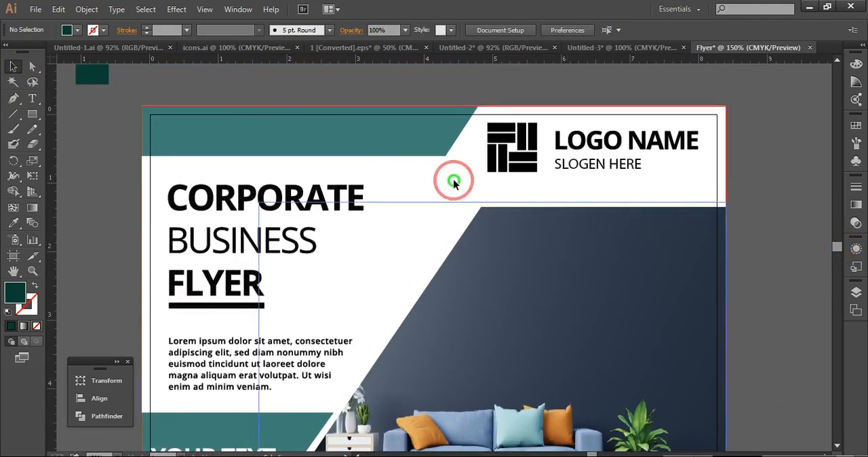
{"action": "left_click", "coordinate": [384, 148]}
{"action": "left_click", "coordinate": [18, 230]}
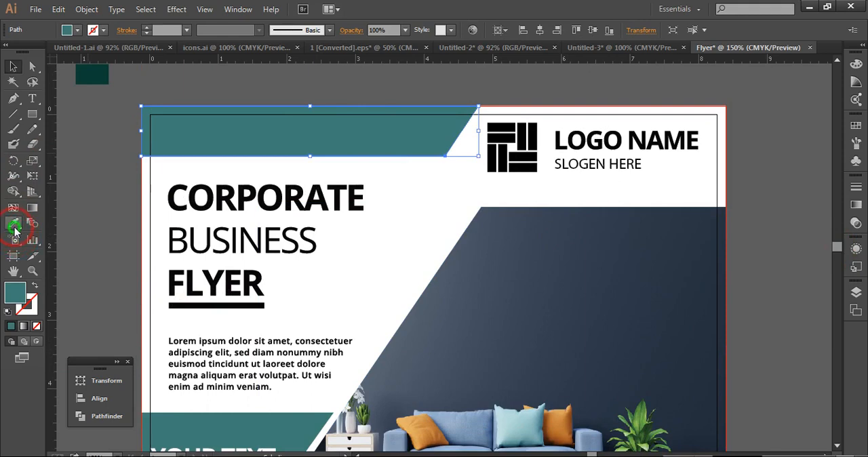
{"action": "left_click", "coordinate": [94, 76]}
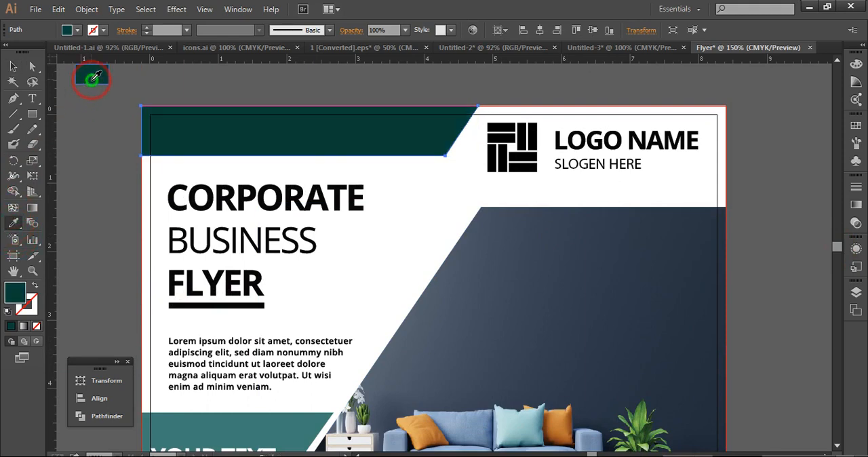
{"action": "left_click", "coordinate": [13, 66]}
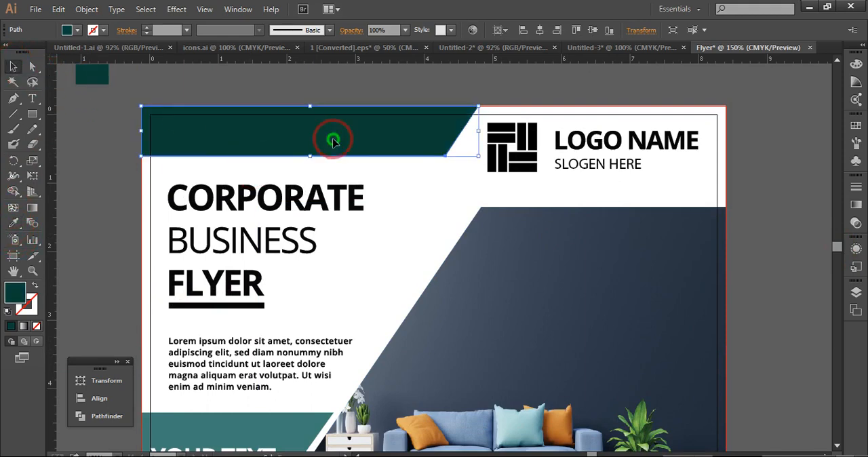
Apply the sample rectangle's dark green fill to the black logo symbol beside LOGO NAME with the Eyedropper
{"action": "left_click", "coordinate": [502, 141]}
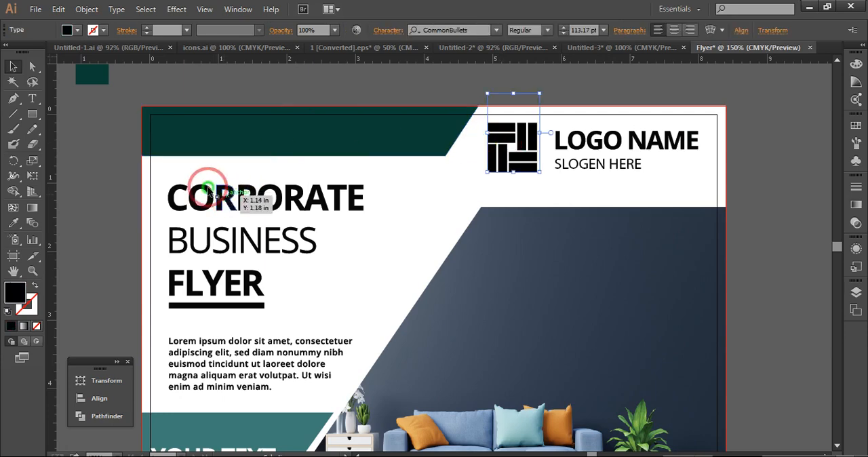
{"action": "left_click", "coordinate": [14, 193]}
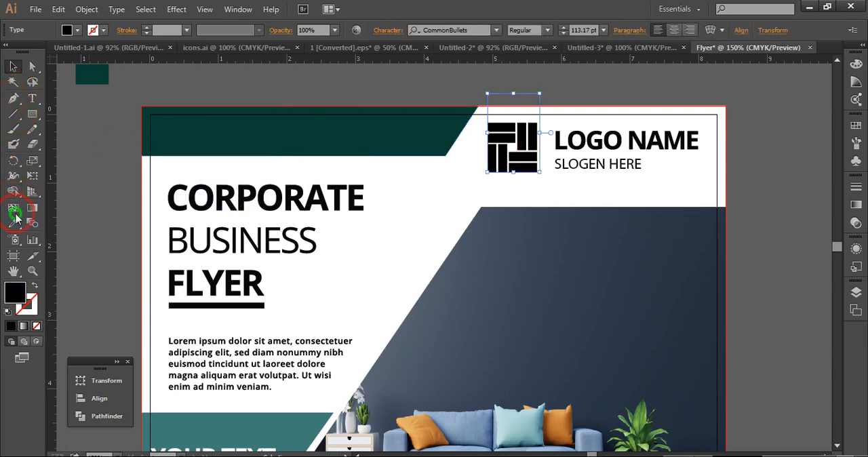
{"action": "left_click", "coordinate": [15, 225]}
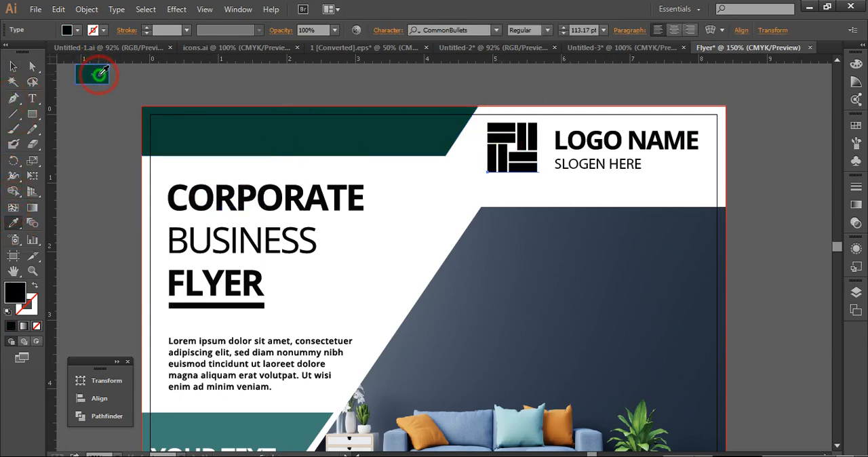
{"action": "left_click", "coordinate": [99, 73]}
{"action": "left_click", "coordinate": [13, 66]}
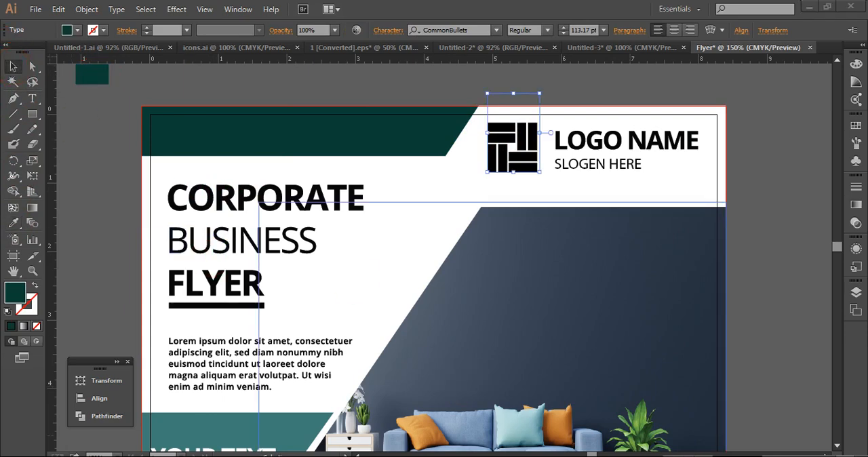
{"action": "left_click", "coordinate": [780, 319]}
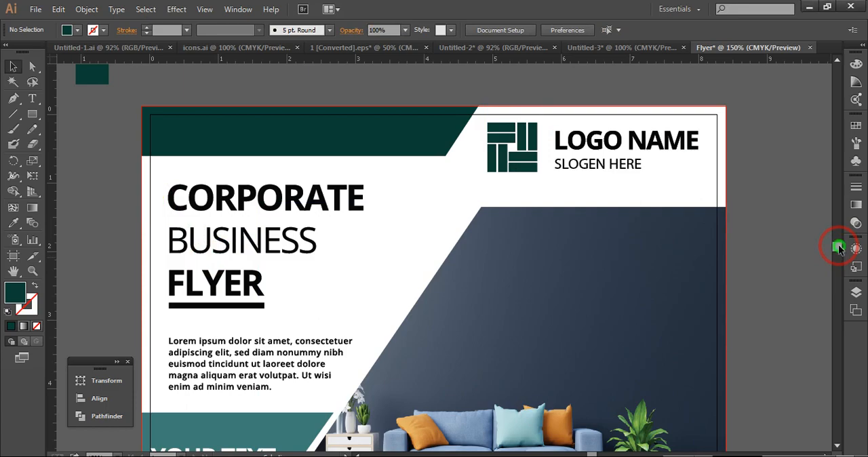
Review the flyer's sections from header to footer to compare the colours of the shapes, icons and text
{"action": "scroll", "coordinate": [839, 248], "scroll_direction": "down", "scroll_amount": 6}
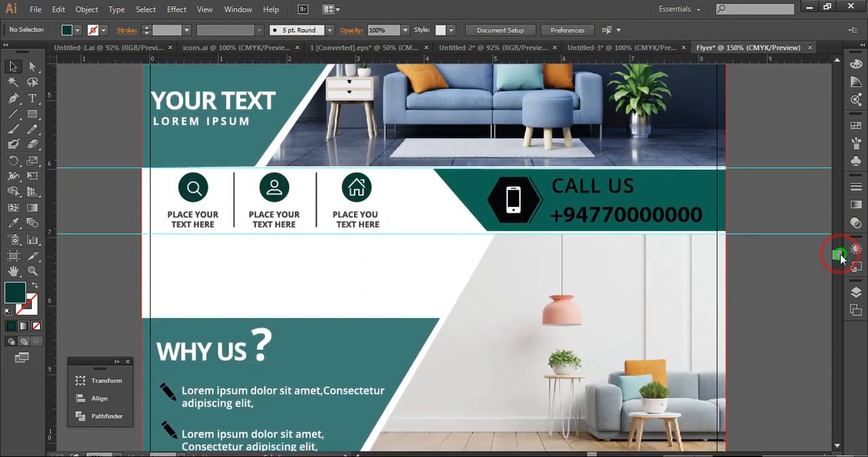
{"action": "scroll", "coordinate": [841, 257], "scroll_direction": "down", "scroll_amount": 3}
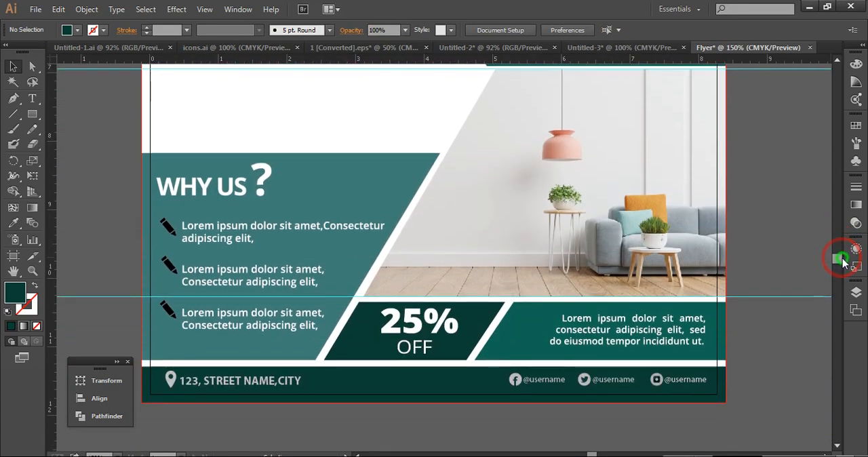
{"action": "scroll", "coordinate": [841, 261], "scroll_direction": "up", "scroll_amount": 1}
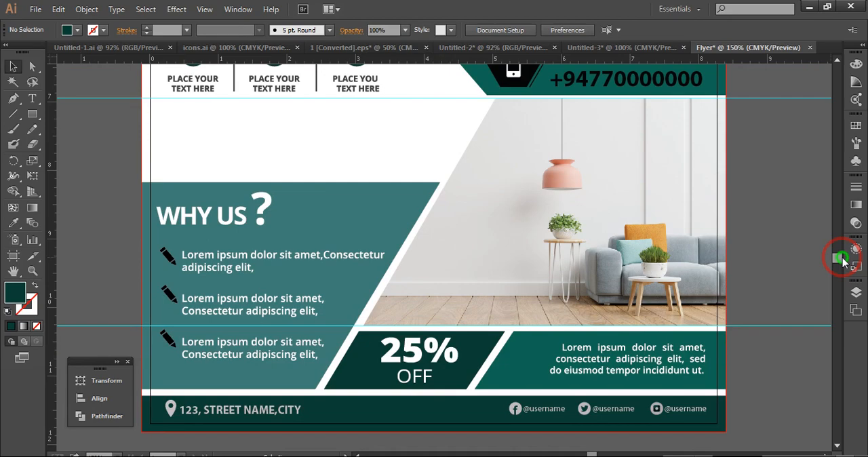
{"action": "scroll", "coordinate": [843, 261], "scroll_direction": "up", "scroll_amount": 4}
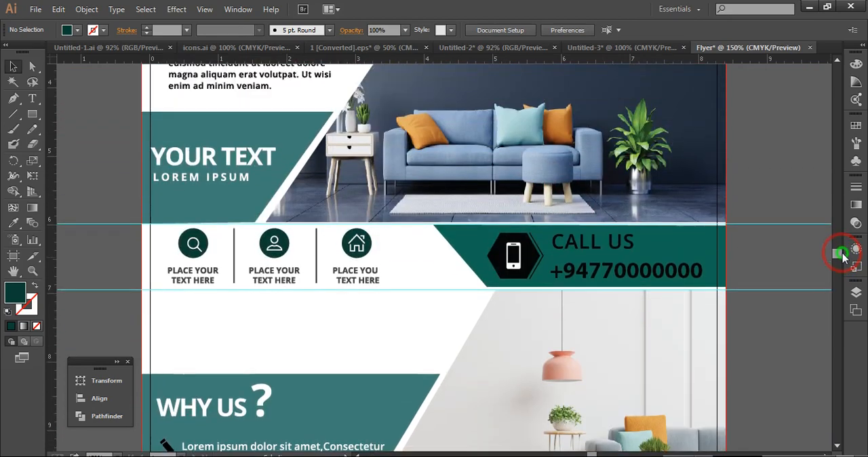
{"action": "scroll", "coordinate": [842, 255], "scroll_direction": "down", "scroll_amount": 5}
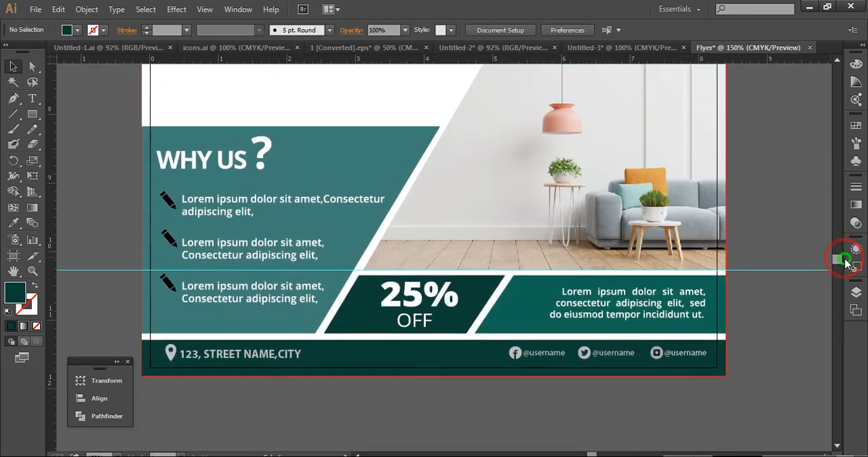
{"action": "scroll", "coordinate": [844, 258], "scroll_direction": "up", "scroll_amount": 4}
{"action": "scroll", "coordinate": [844, 258], "scroll_direction": "up", "scroll_amount": 6}
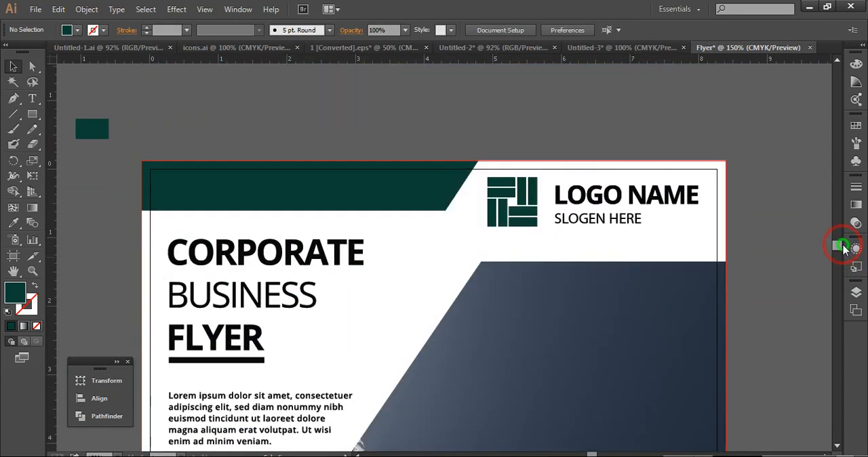
{"action": "scroll", "coordinate": [844, 257], "scroll_direction": "down", "scroll_amount": 5}
{"action": "scroll", "coordinate": [844, 256], "scroll_direction": "down", "scroll_amount": 3}
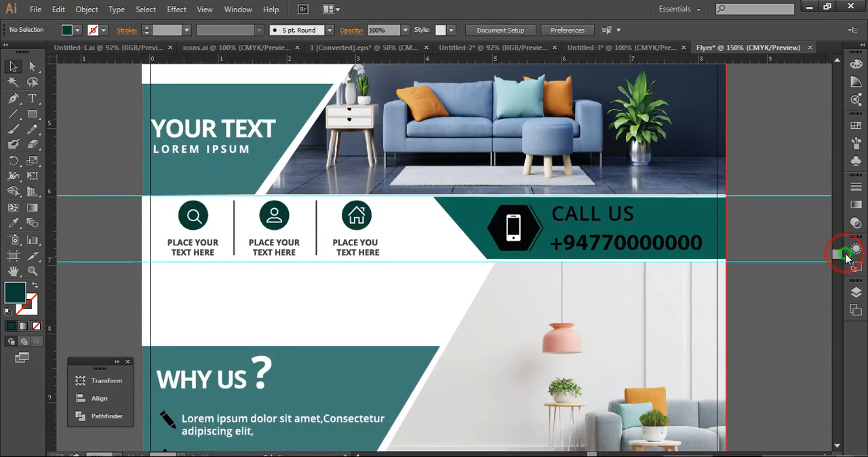
{"action": "scroll", "coordinate": [848, 261], "scroll_direction": "down", "scroll_amount": 2}
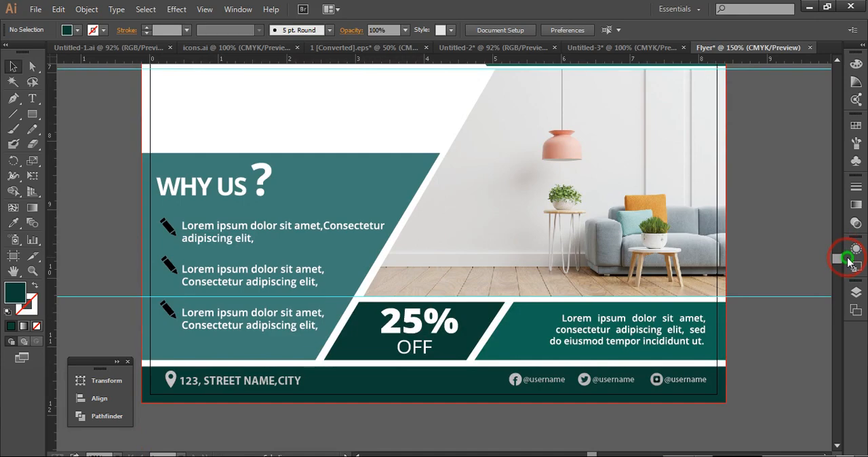
{"action": "scroll", "coordinate": [848, 261], "scroll_direction": "up", "scroll_amount": 5}
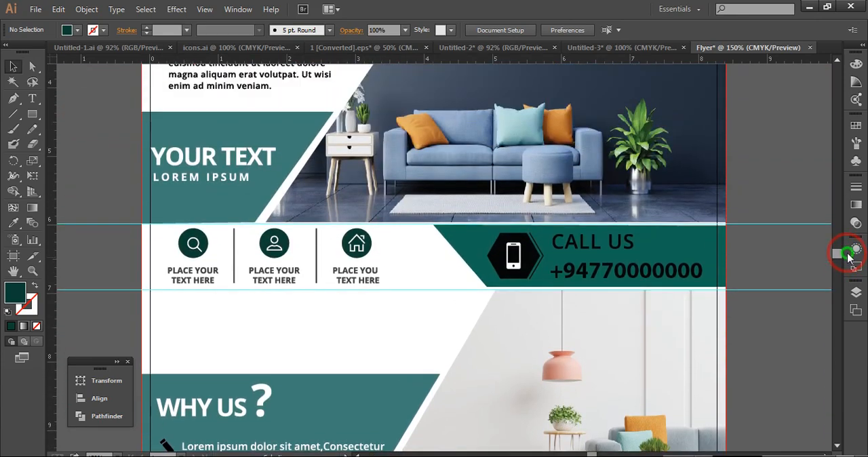
{"action": "scroll", "coordinate": [848, 256], "scroll_direction": "up", "scroll_amount": 5}
{"action": "scroll", "coordinate": [848, 255], "scroll_direction": "down", "scroll_amount": 2}
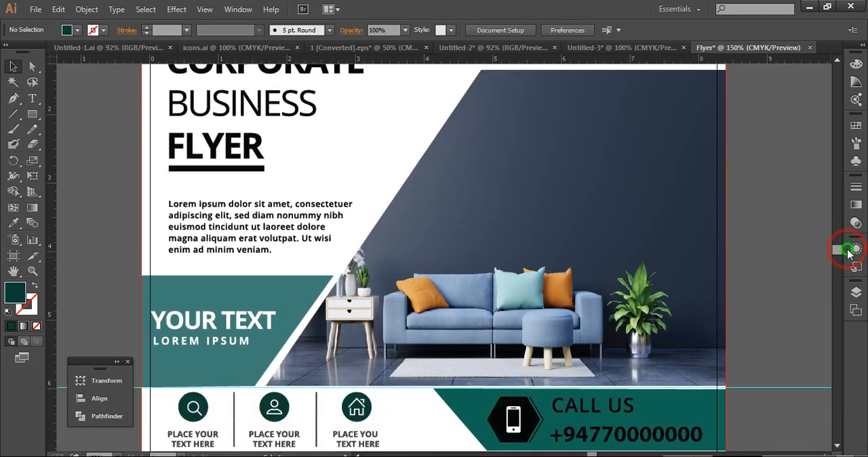
Apply the header banner's dark green fill to the teal shape behind YOUR TEXT with the Eyedropper
{"action": "left_click", "coordinate": [277, 286]}
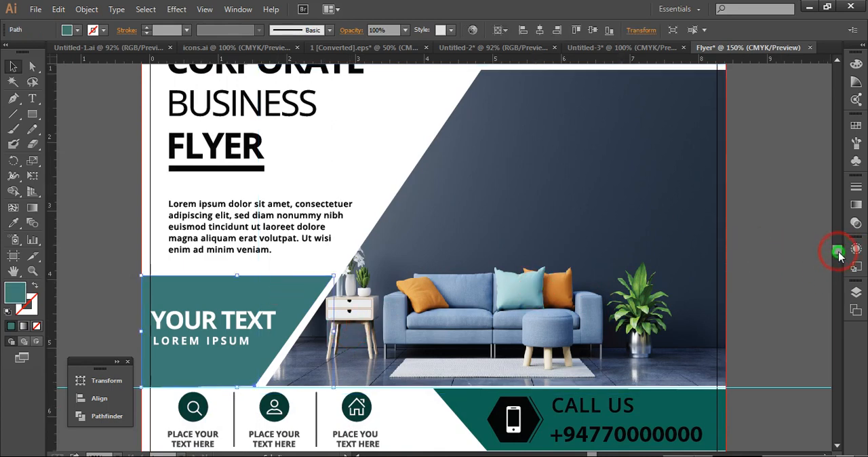
{"action": "left_click_drag", "start_coordinate": [838, 254], "coordinate": [836, 250]}
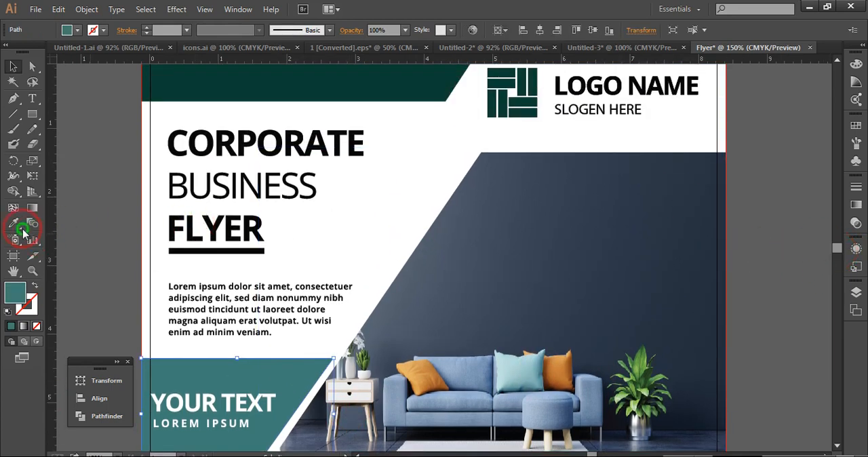
{"action": "left_click", "coordinate": [13, 224]}
{"action": "left_click", "coordinate": [198, 66]}
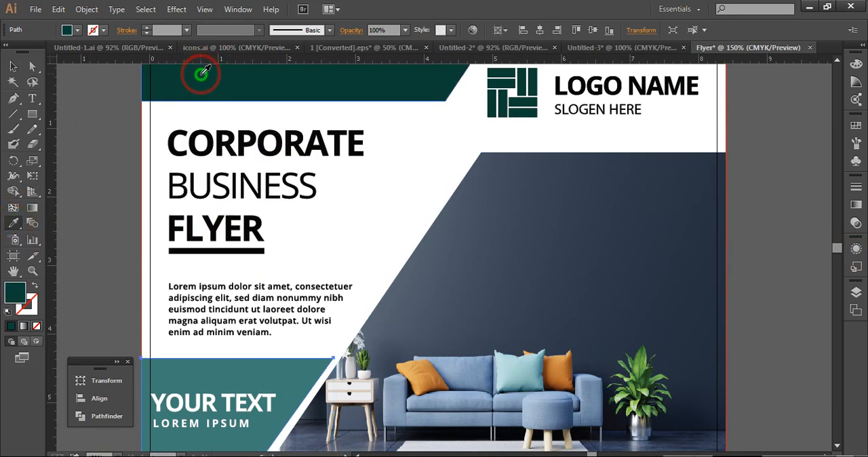
{"action": "left_click", "coordinate": [15, 66]}
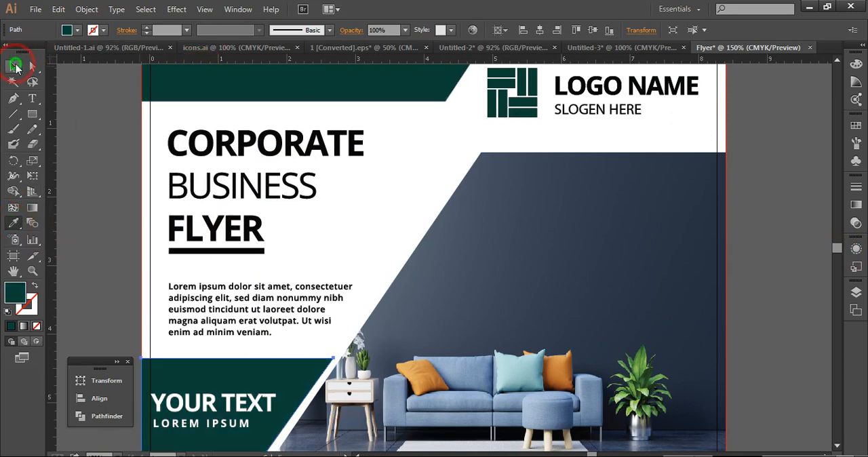
{"action": "left_click", "coordinate": [97, 103]}
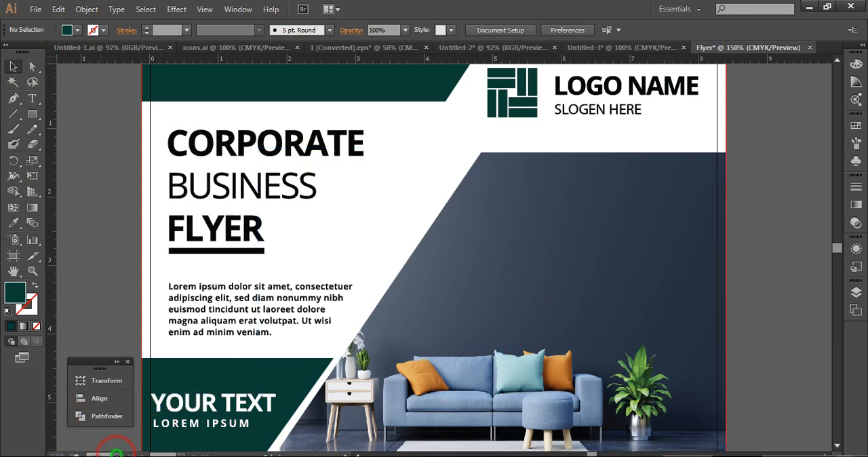
Inspect the complete flyer layout at 100% and then at 66.67% magnification
{"action": "left_click", "coordinate": [117, 452]}
{"action": "left_click", "coordinate": [132, 286]}
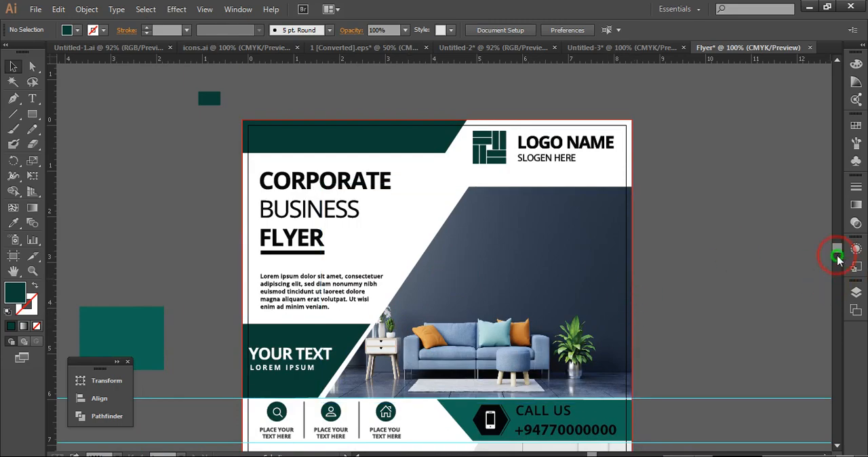
{"action": "left_click_drag", "start_coordinate": [839, 253], "coordinate": [840, 261]}
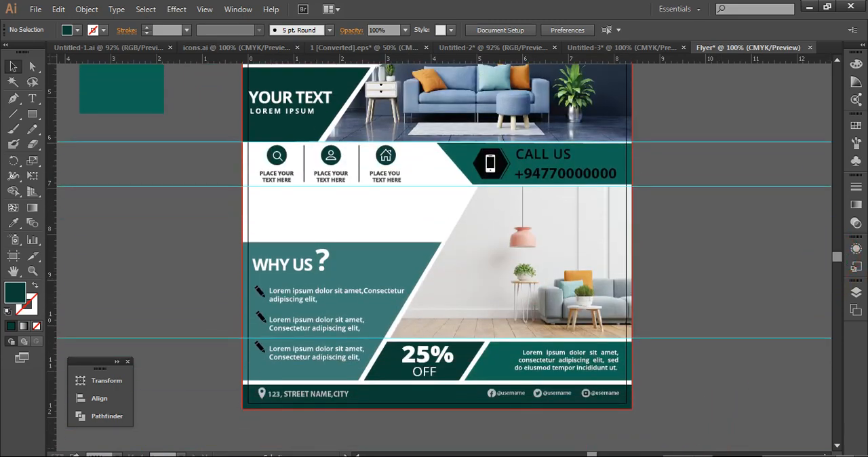
{"action": "key", "text": "ctrl+minus"}
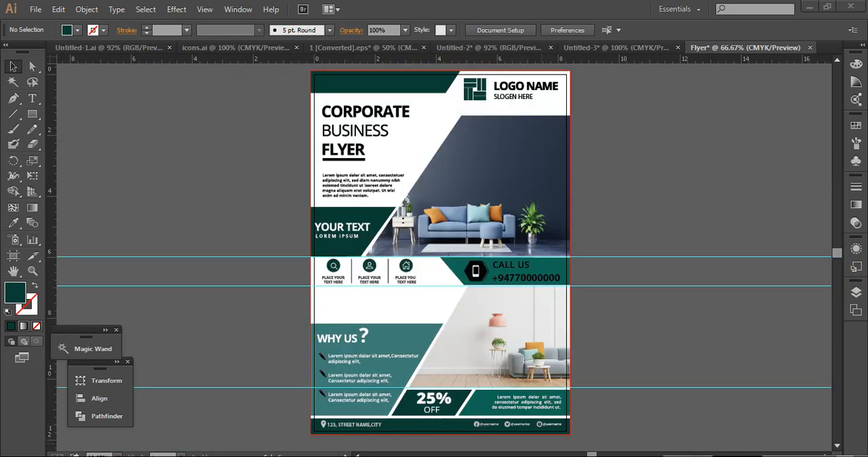